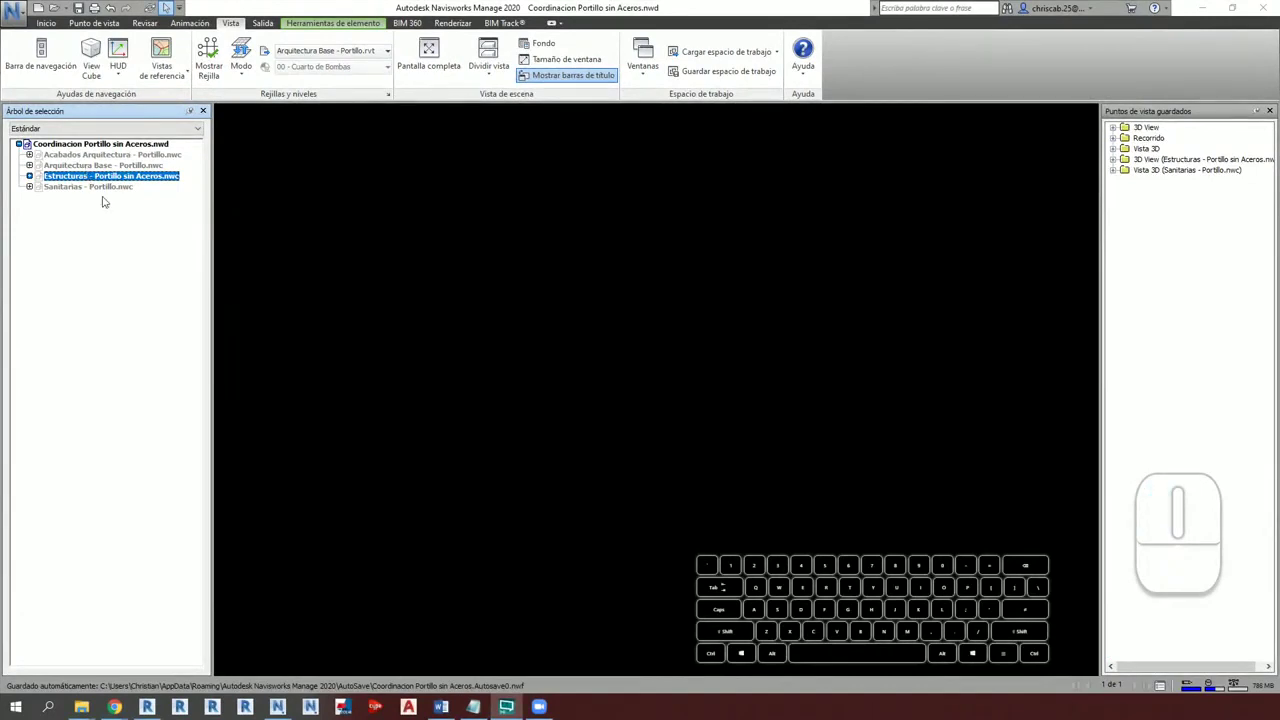
# Step: Unhide the Arquitectura Base - Portillo.nwc model and orbit around the building to view it from several sides
pyautogui.click(126, 274)
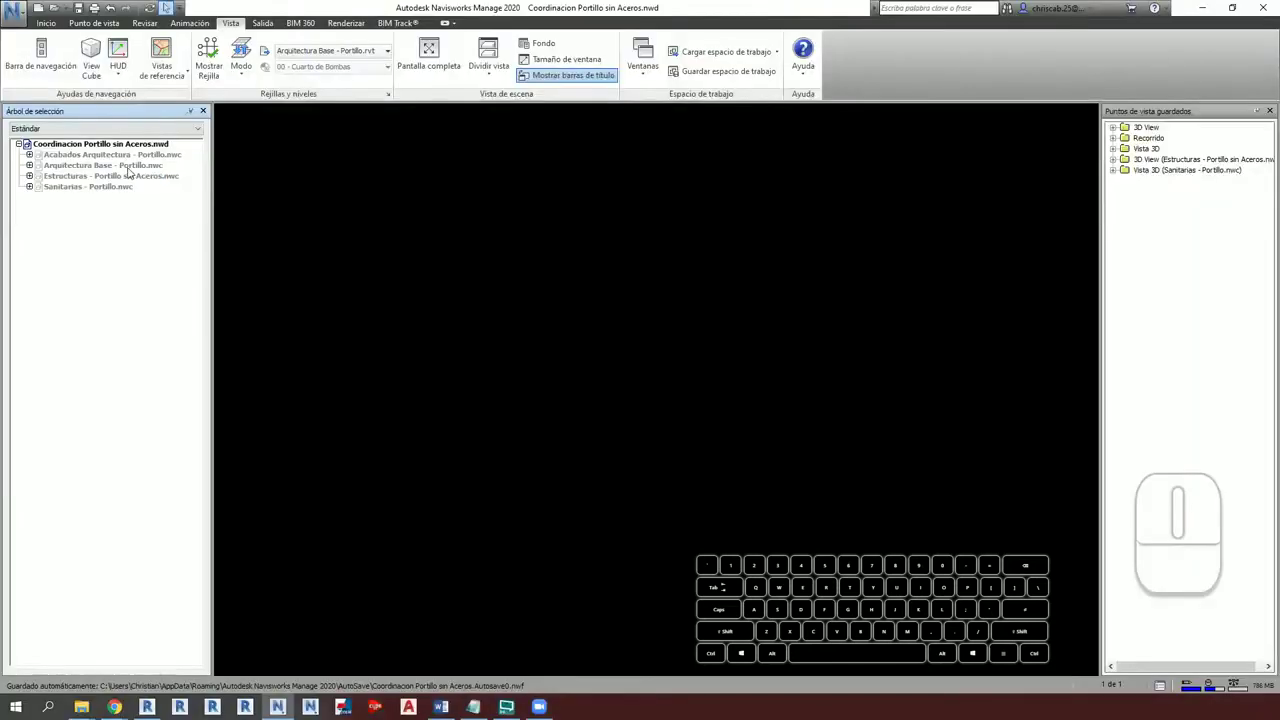
pyautogui.click(180, 205)
pyautogui.hotkey('ctrl', 'h')
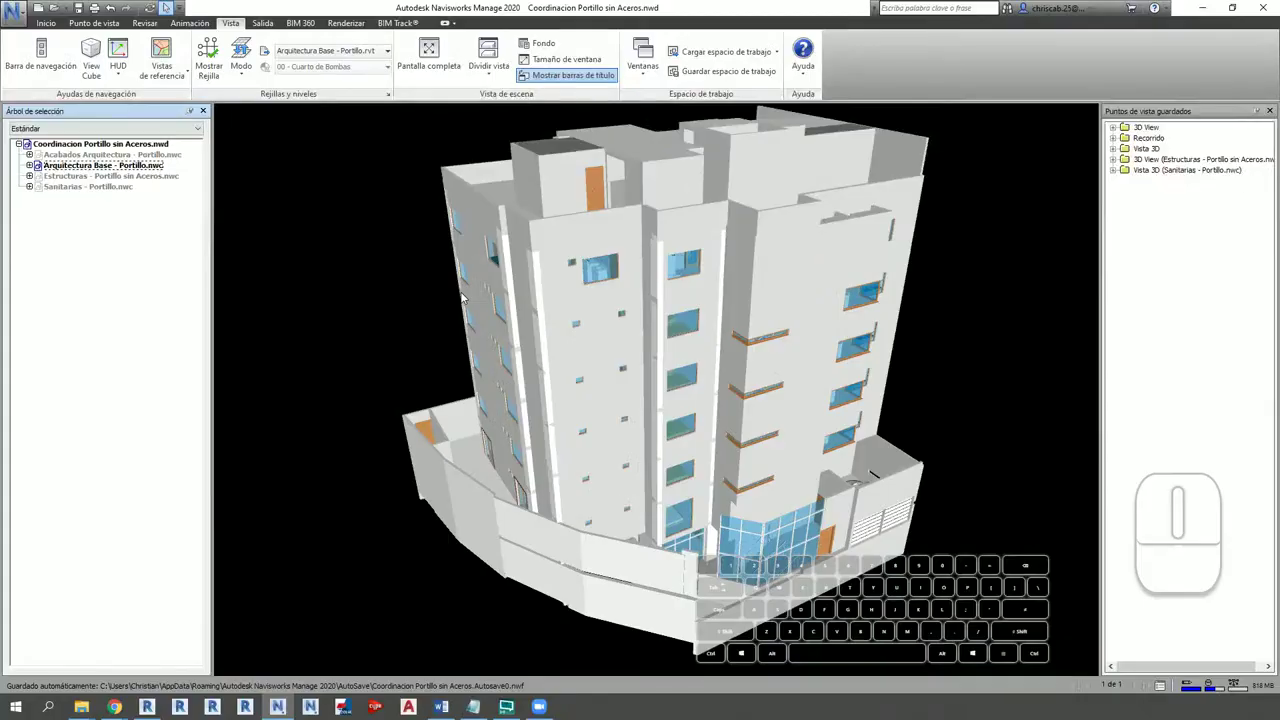
pyautogui.keyDown('shift'); pyautogui.moveTo(470, 296); pyautogui.dragTo(613, 421, button='middle'); pyautogui.keyUp('shift')
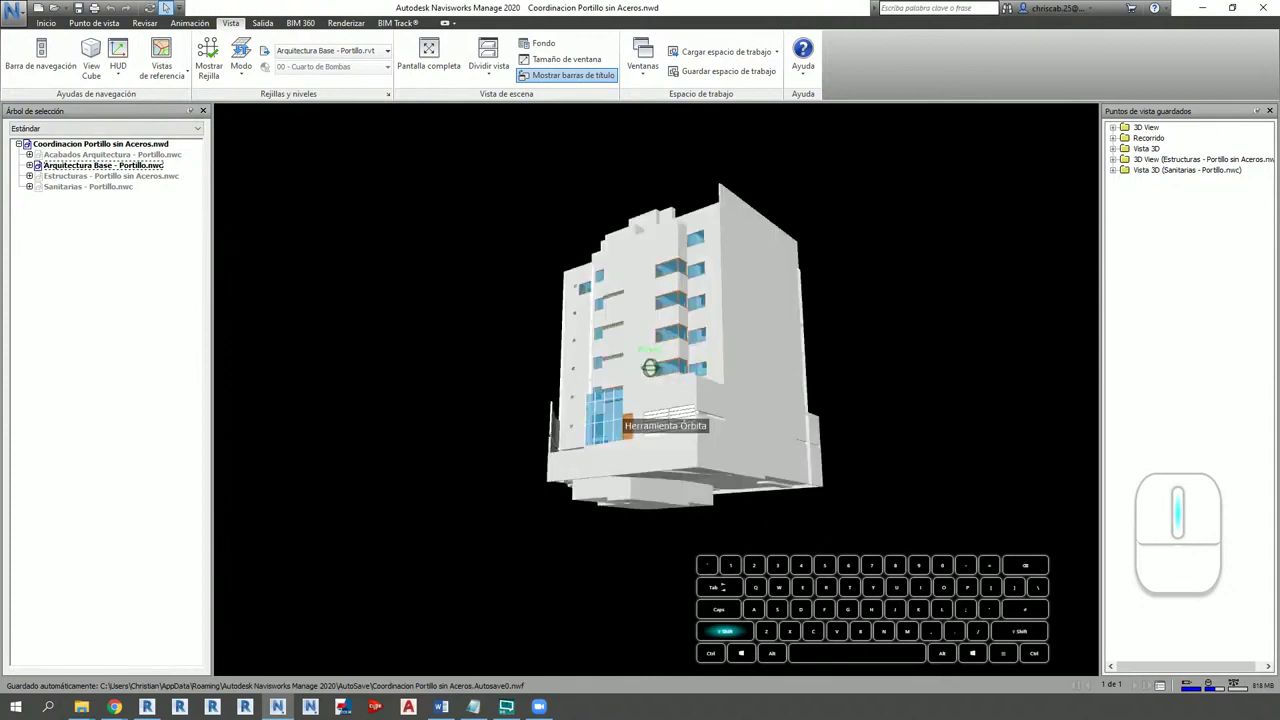
pyautogui.keyDown('shift'); pyautogui.moveTo(650, 368); pyautogui.dragTo(830, 528, button='middle'); pyautogui.keyUp('shift')
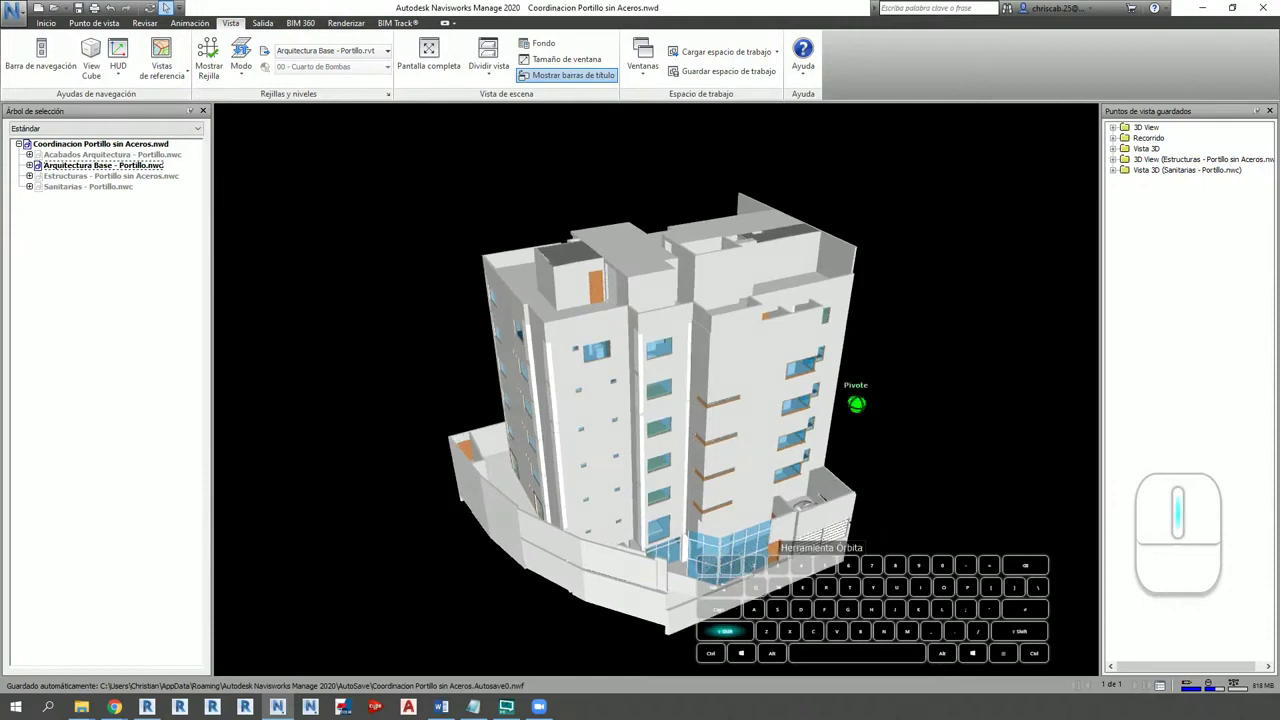
pyautogui.keyDown('shift'); pyautogui.moveTo(830, 528); pyautogui.dragTo(815, 520, button='middle'); pyautogui.keyUp('shift')
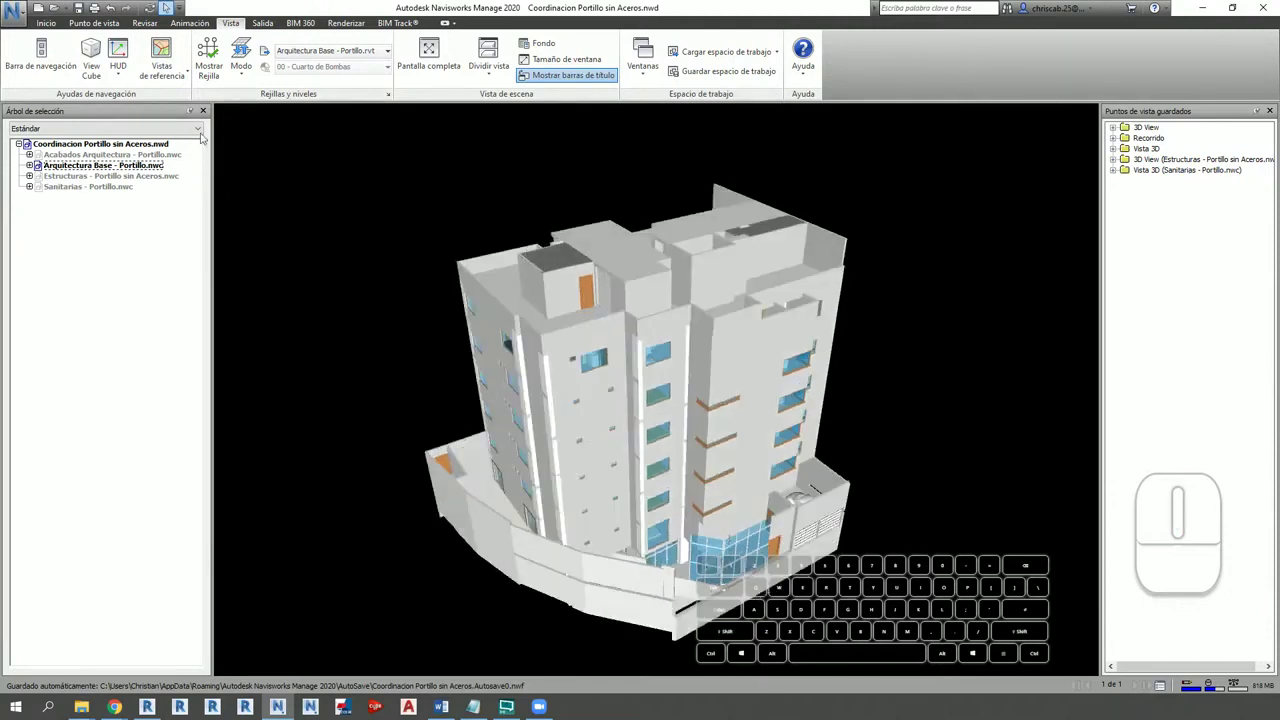
# Step: Enable sectioning and move the top-aligned section plane upward through the floors until it sits above the building's roof
pyautogui.click(105, 24)
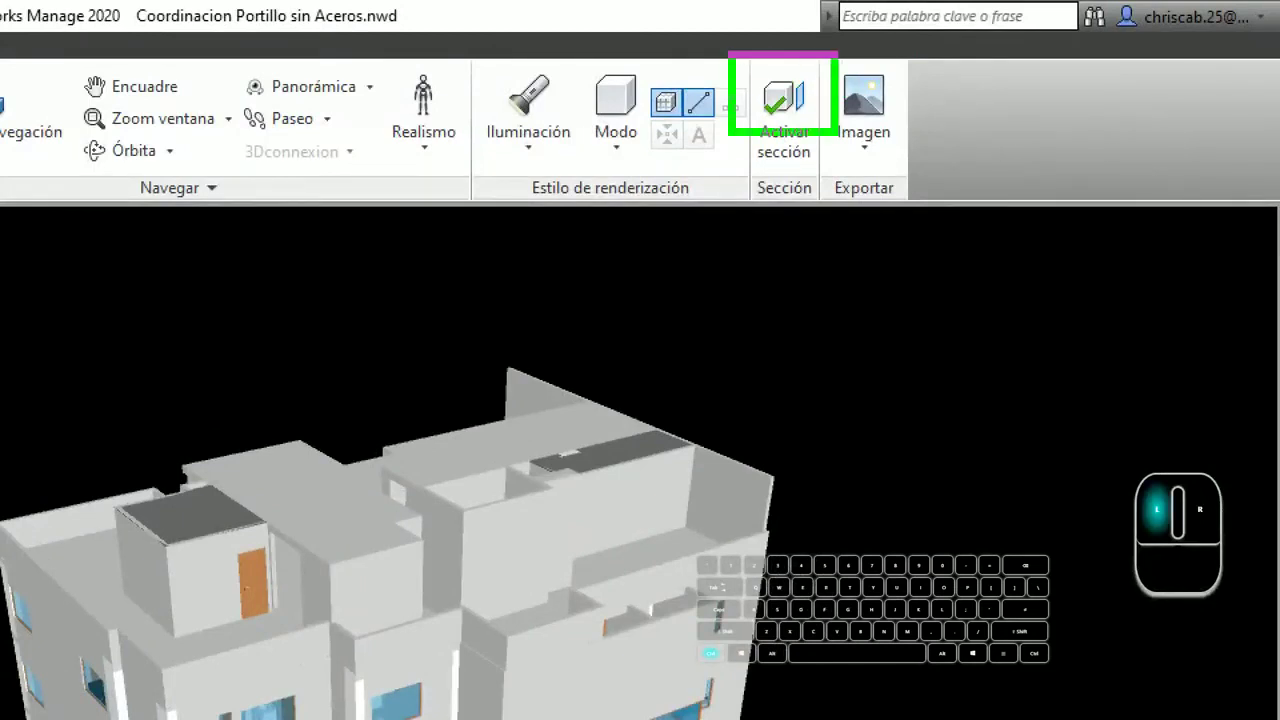
pyautogui.click(784, 110)
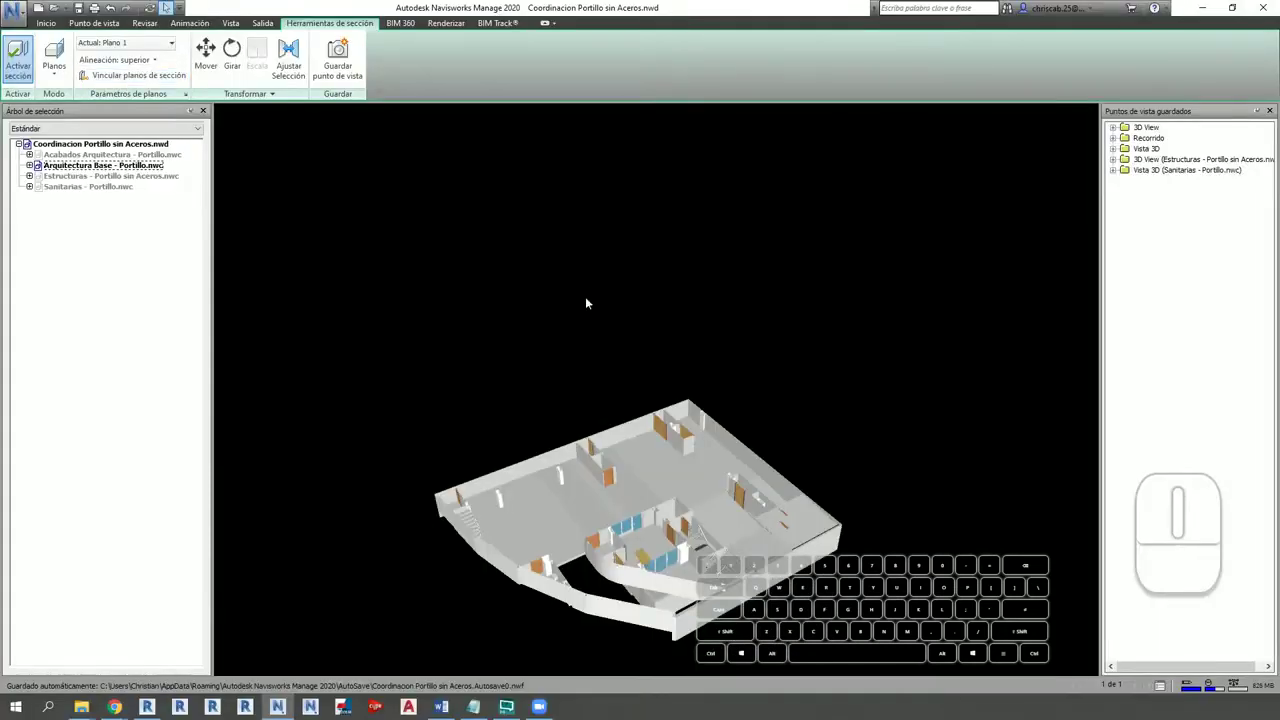
pyautogui.click(205, 55)
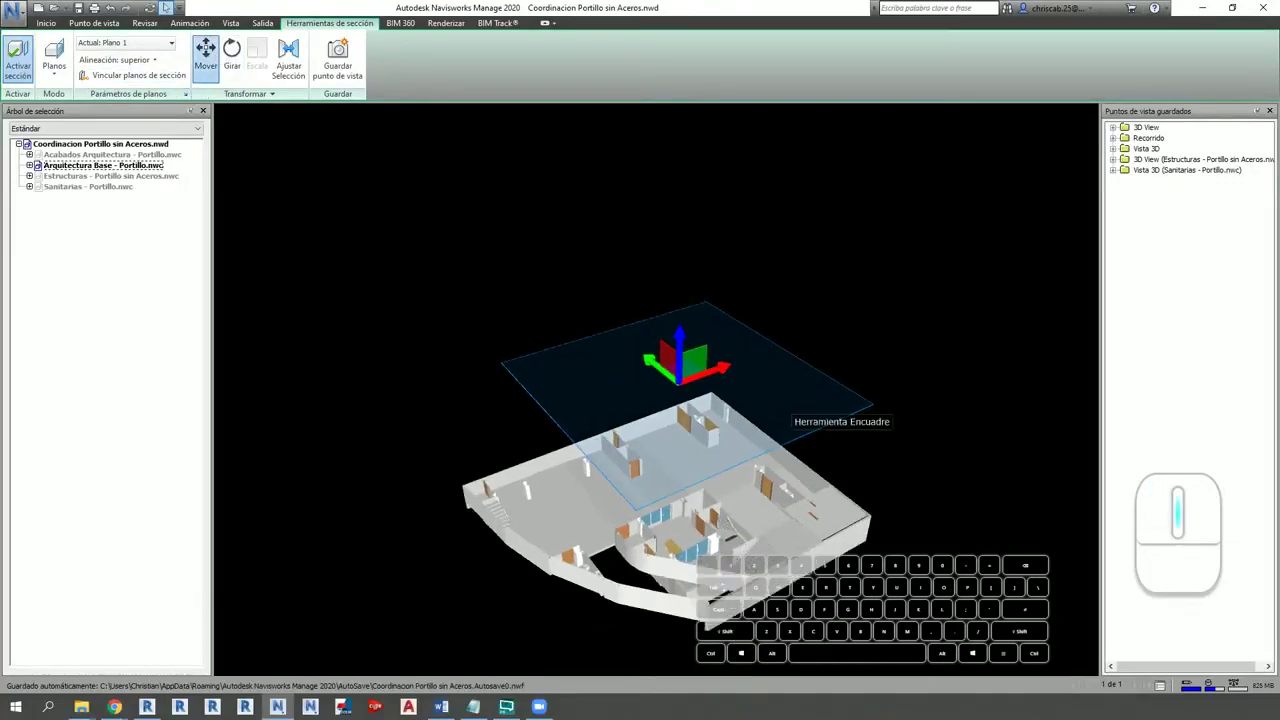
pyautogui.keyDown('shift'); pyautogui.moveTo(815, 407); pyautogui.dragTo(889, 377, button='middle'); pyautogui.keyUp('shift')
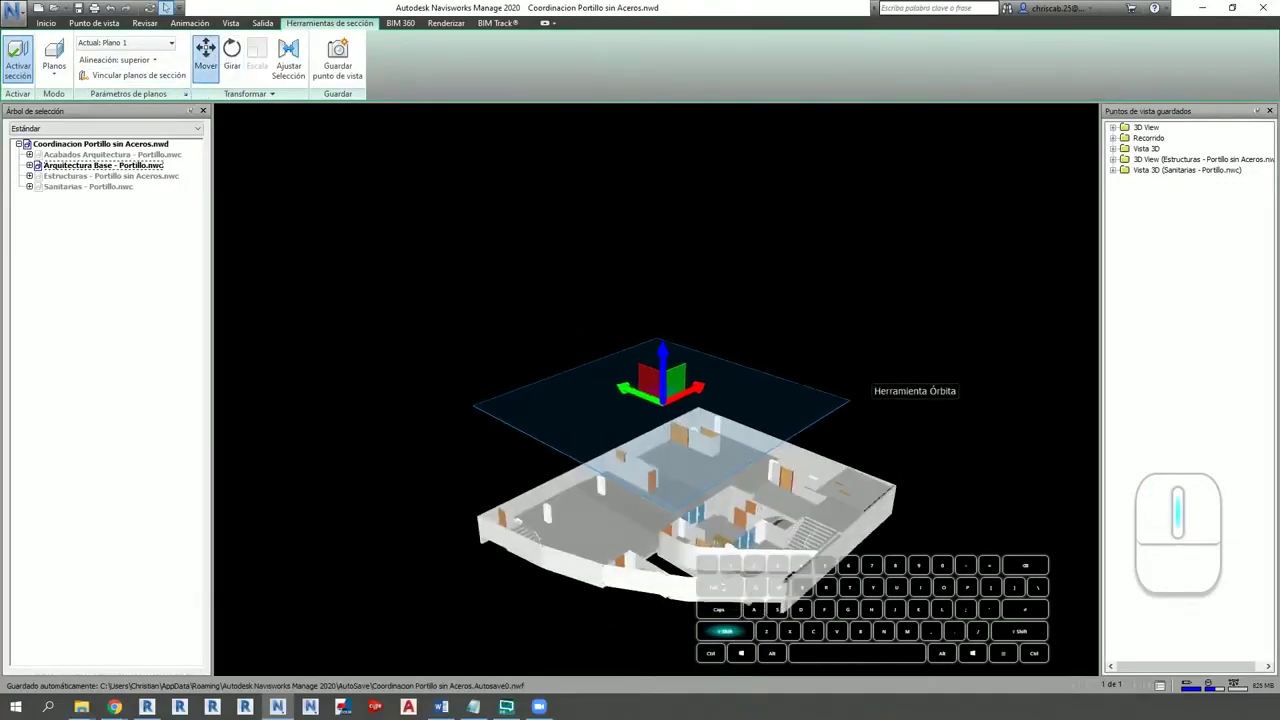
pyautogui.moveTo(664, 359); pyautogui.dragTo(664, 360)
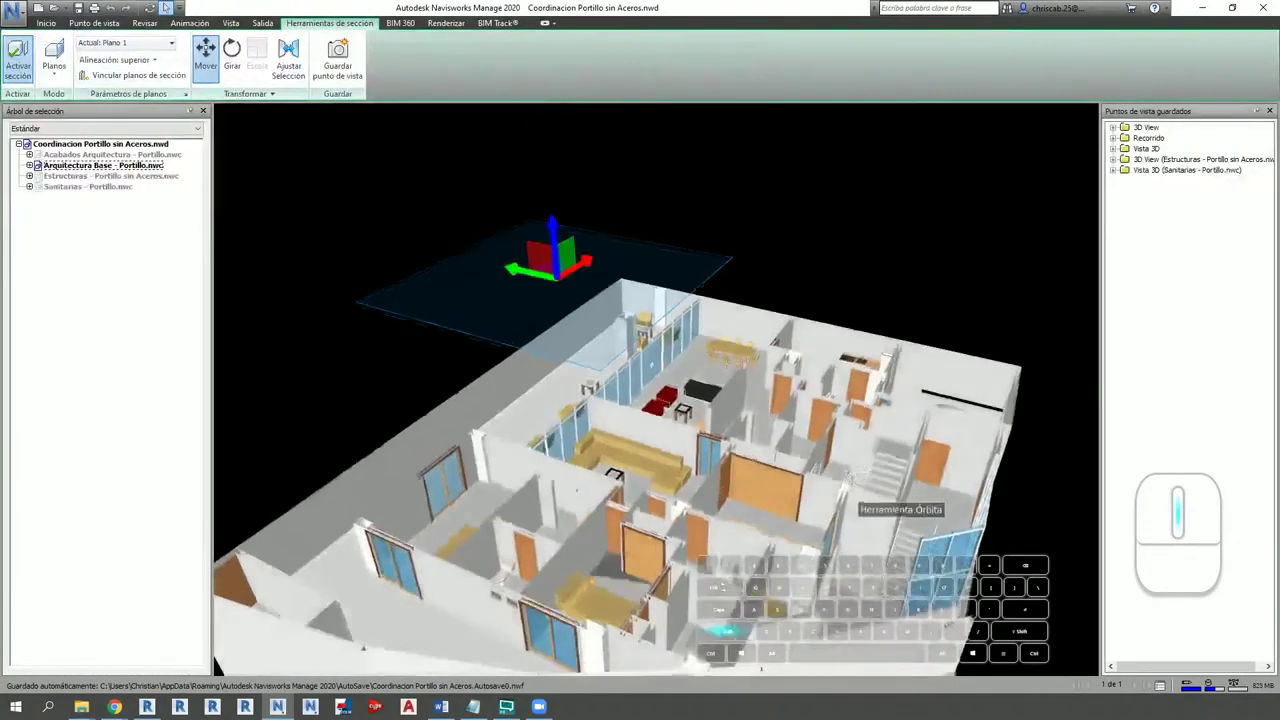
pyautogui.keyDown('shift'); pyautogui.moveTo(900, 486); pyautogui.dragTo(843, 492, button='middle'); pyautogui.keyUp('shift')
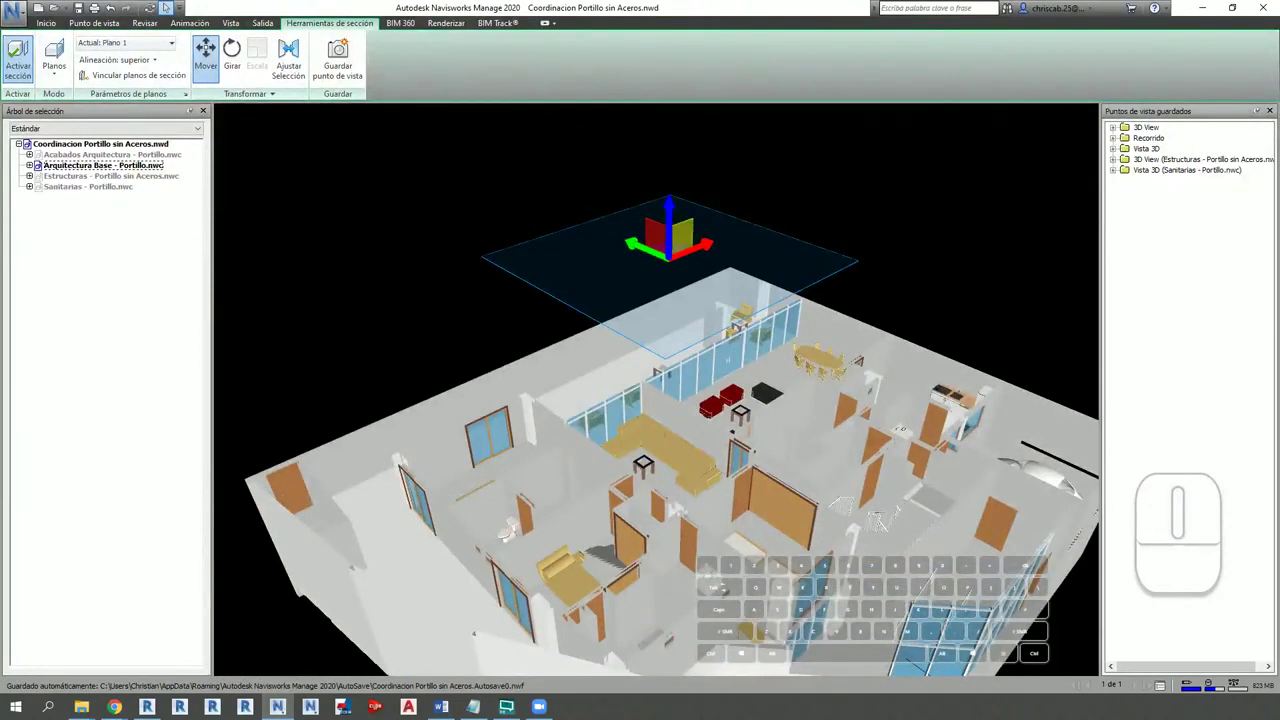
pyautogui.scroll(-1, 678, 310)
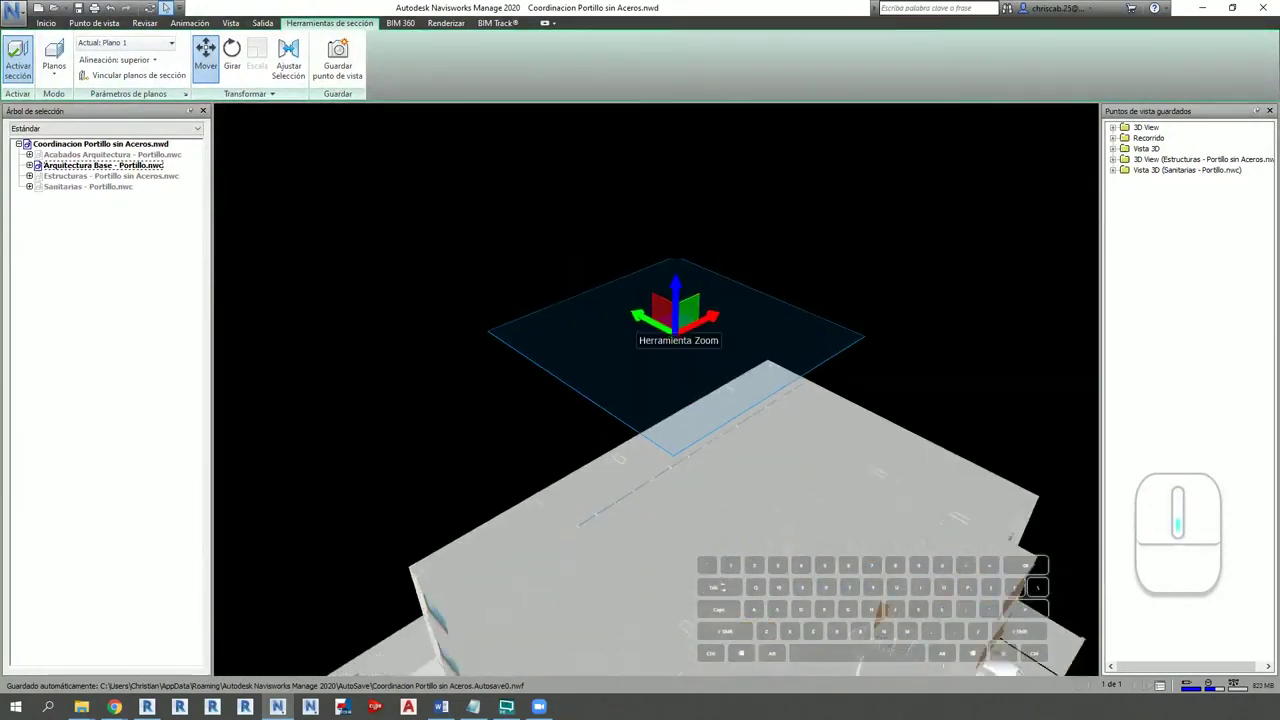
pyautogui.click(678, 306)
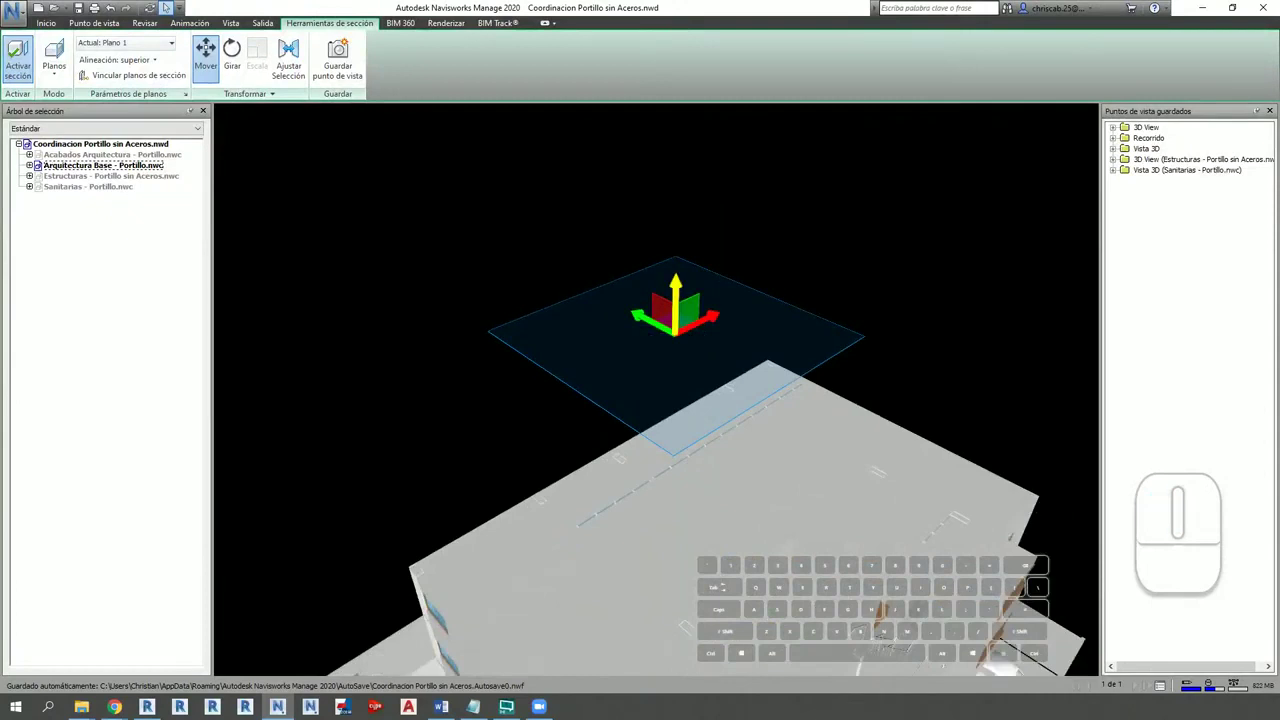
pyautogui.click(676, 292)
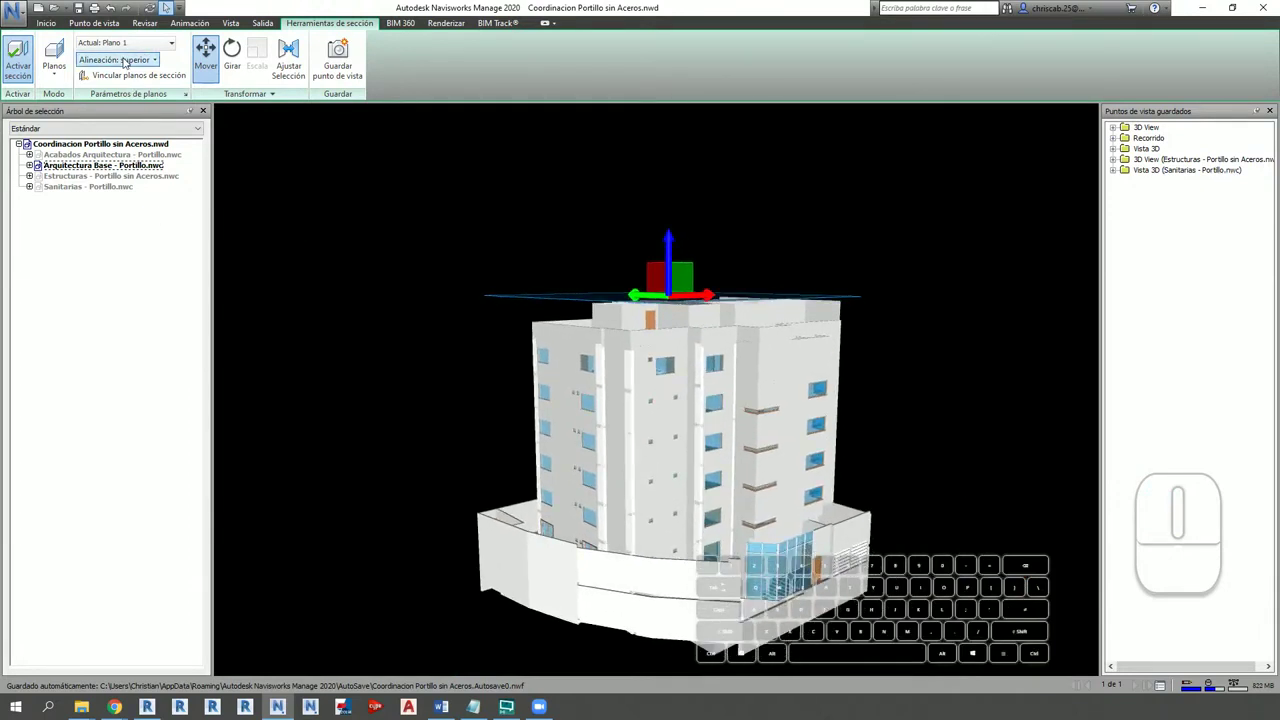
# Step: Align the section plane to the front, cut vertically through the building, and inspect the exposed interior rooms
pyautogui.moveTo(897, 301); pyautogui.dragTo(812, 310)
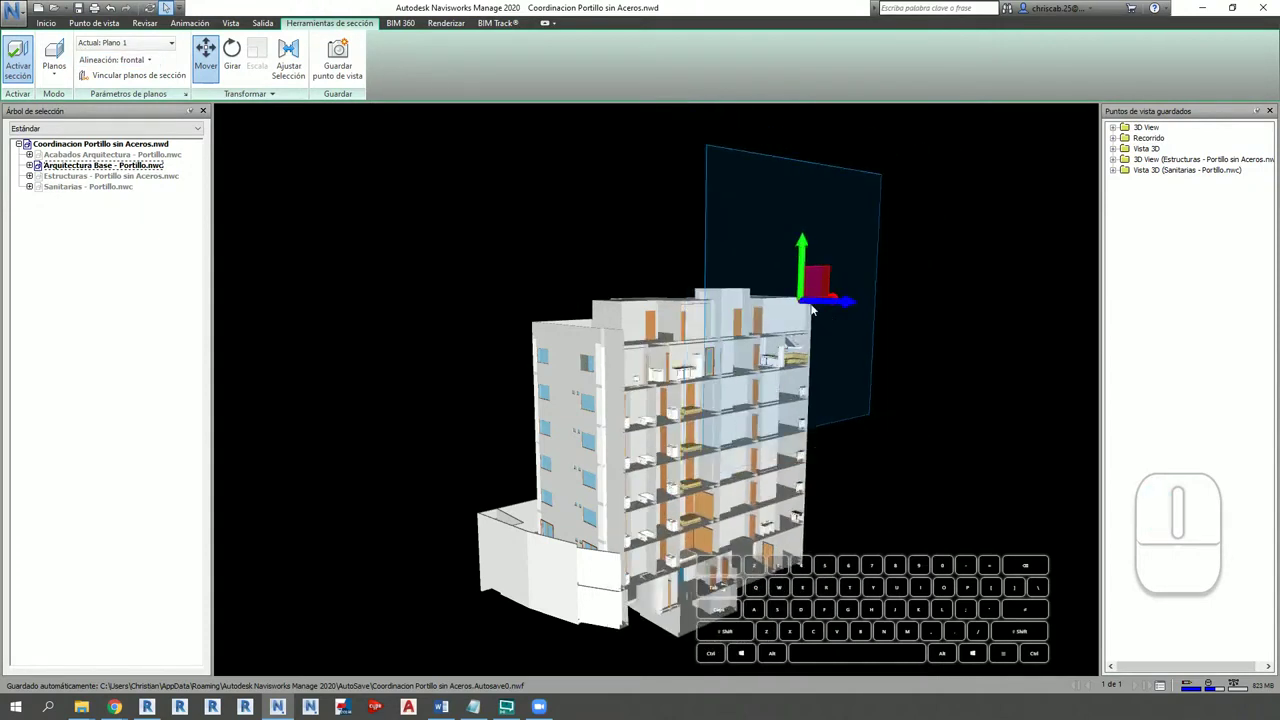
pyautogui.scroll(10, 768, 467)
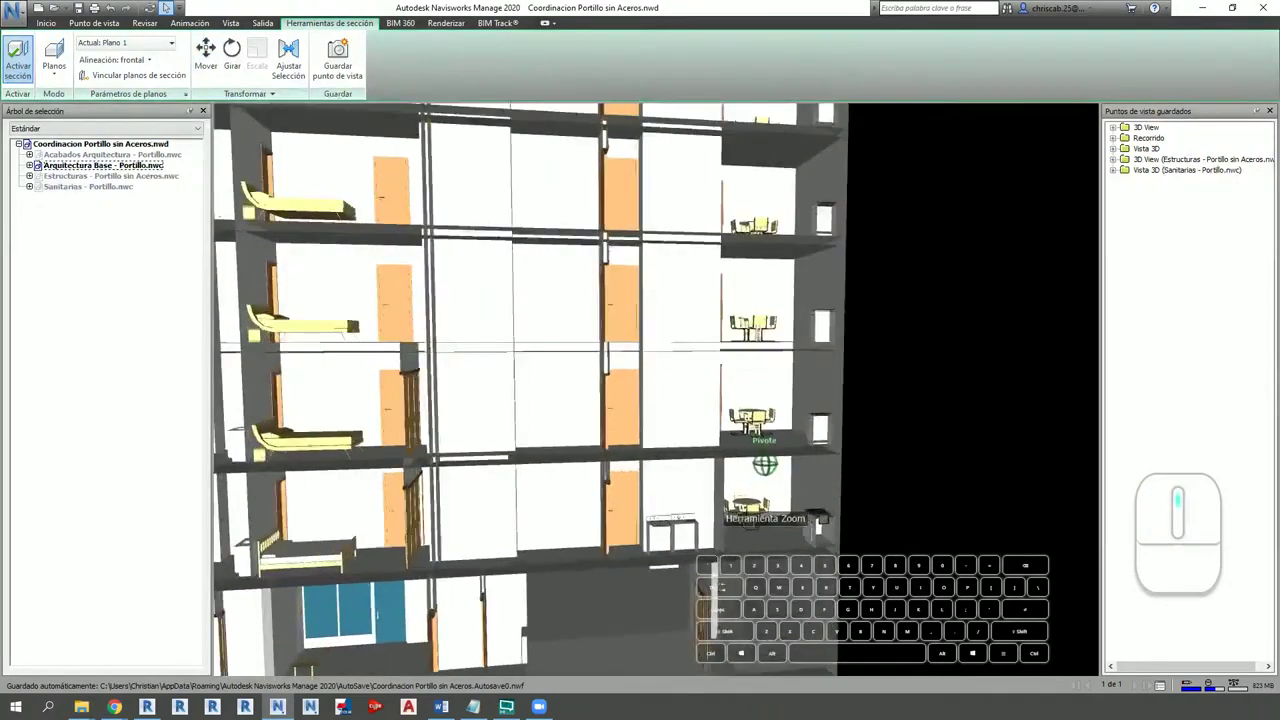
pyautogui.moveTo(770, 510); pyautogui.dragTo(842, 438, button='middle')
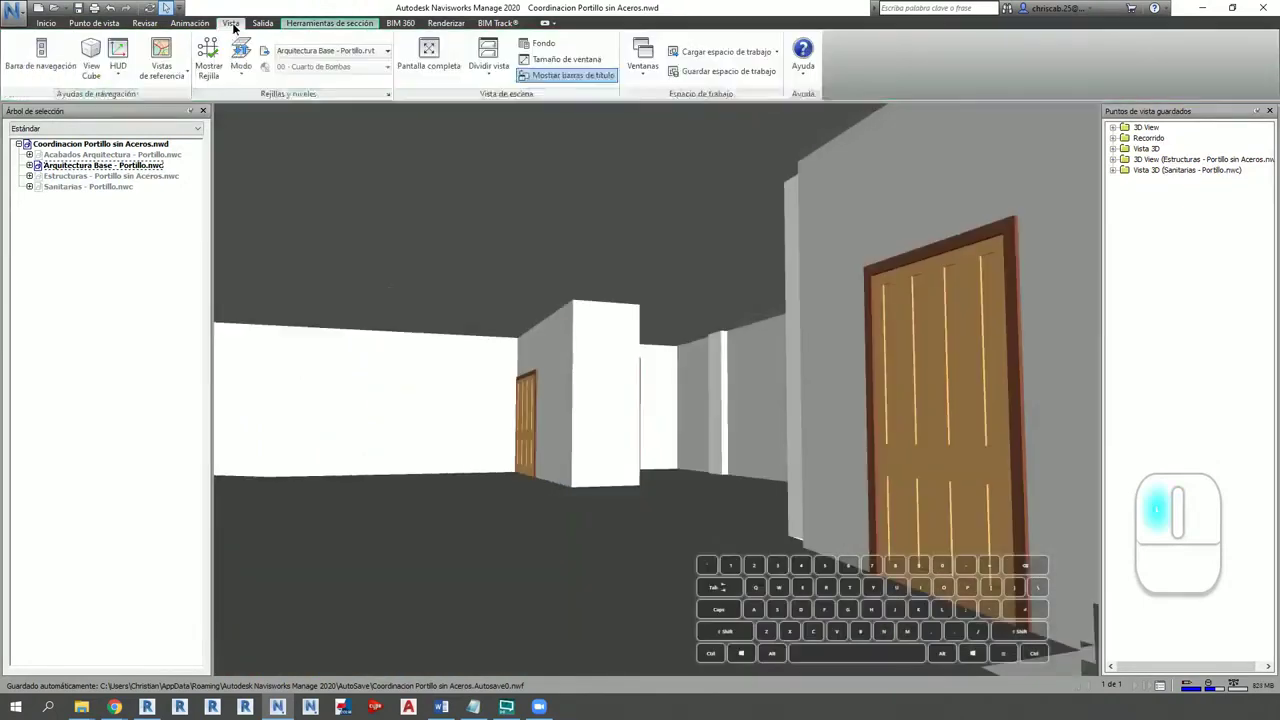
# Step: Show the ViewCube and the navigation bar, and turn off sectioning to display the whole building
pyautogui.click(92, 68)
pyautogui.click(41, 55)
pyautogui.keyDown('shift'); pyautogui.moveTo(814, 194); pyautogui.dragTo(680, 210, button='middle'); pyautogui.keyUp('shift')
pyautogui.moveTo(680, 210); pyautogui.dragTo(300, 240)
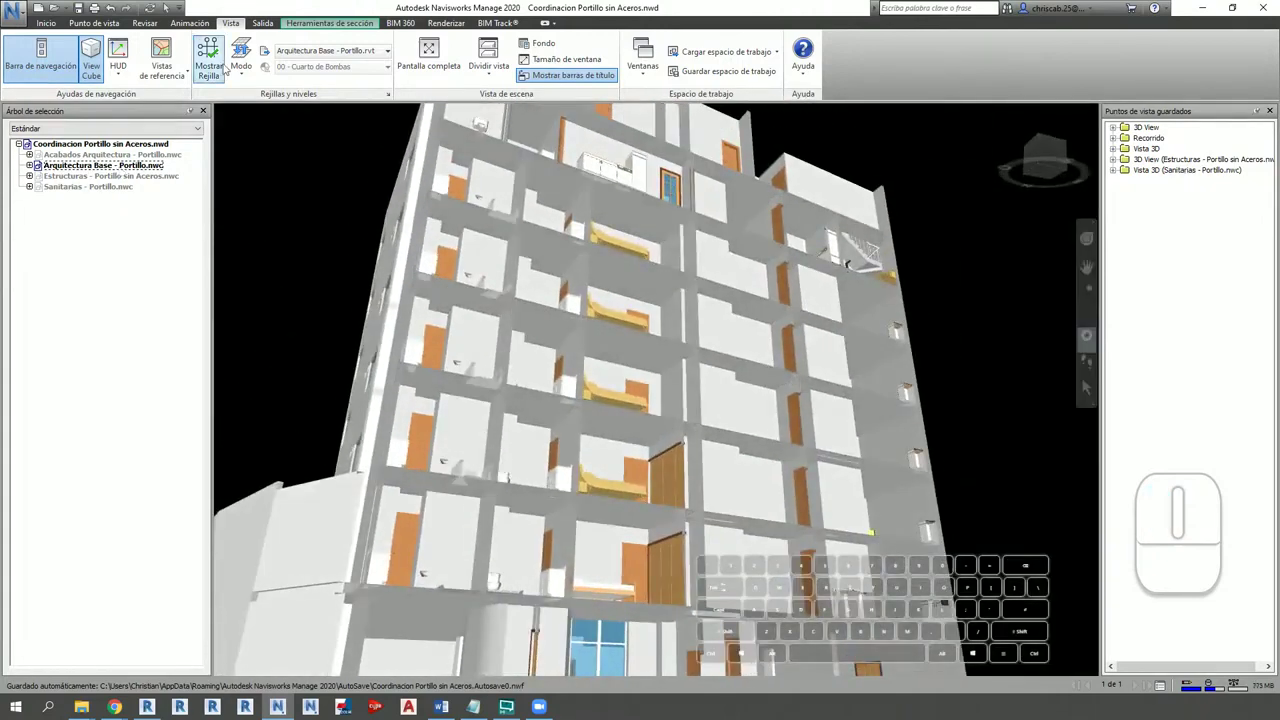
pyautogui.click(94, 22)
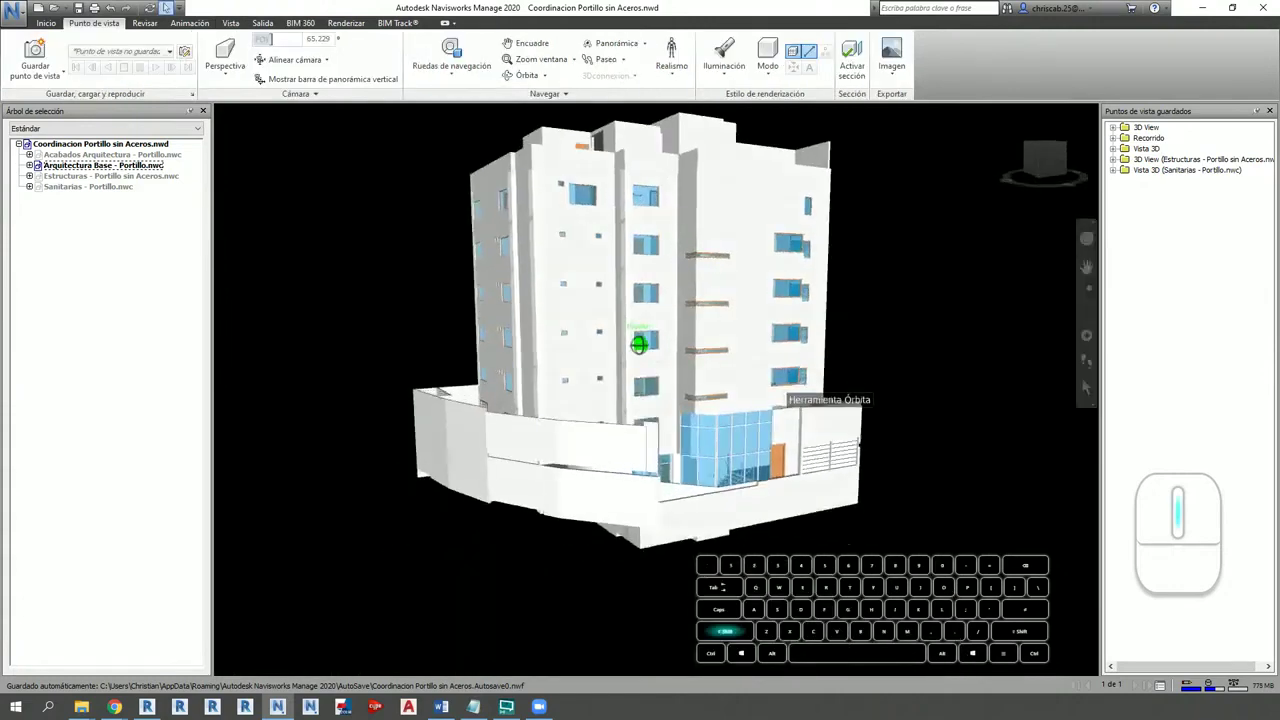
pyautogui.keyDown('shift'); pyautogui.moveTo(640, 400); pyautogui.dragTo(687, 417, button='middle'); pyautogui.keyUp('shift')
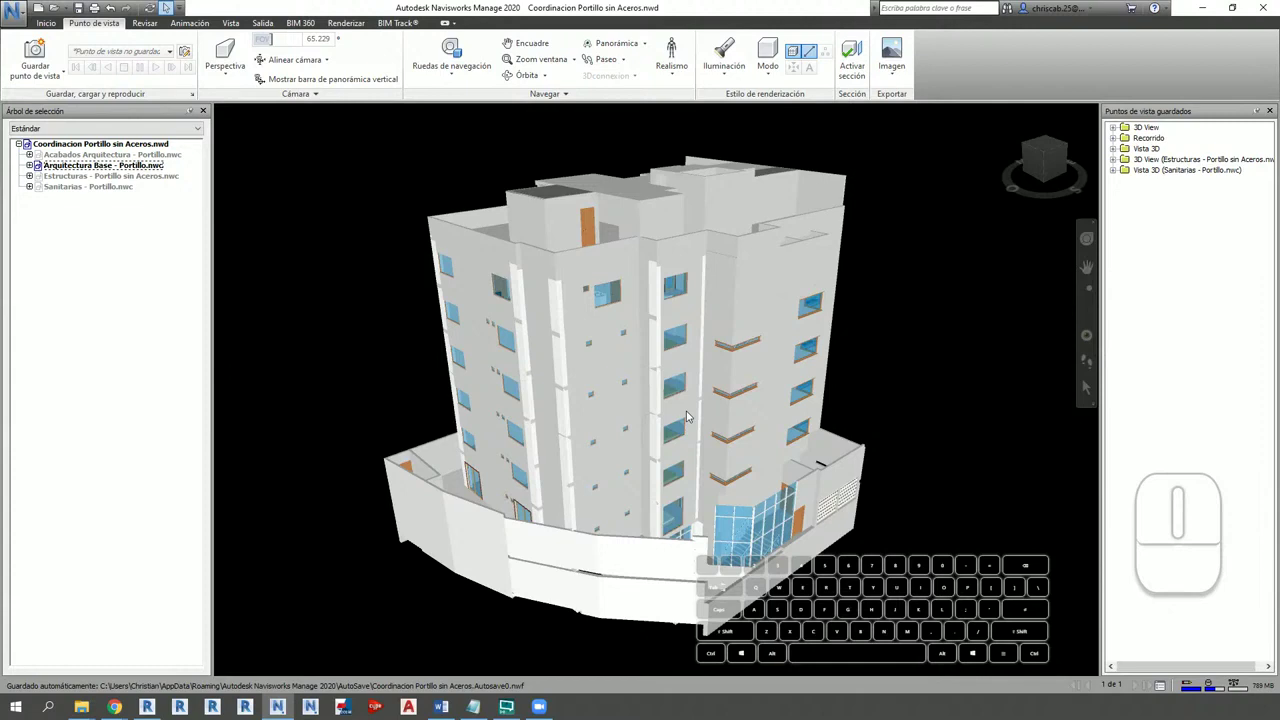
# Step: Show the Estructuras - Portillo sin Aceros.nwc model, hide Arquitectura Base - Portillo.nwc, and walk among the columns and beams
pyautogui.click(103, 165)
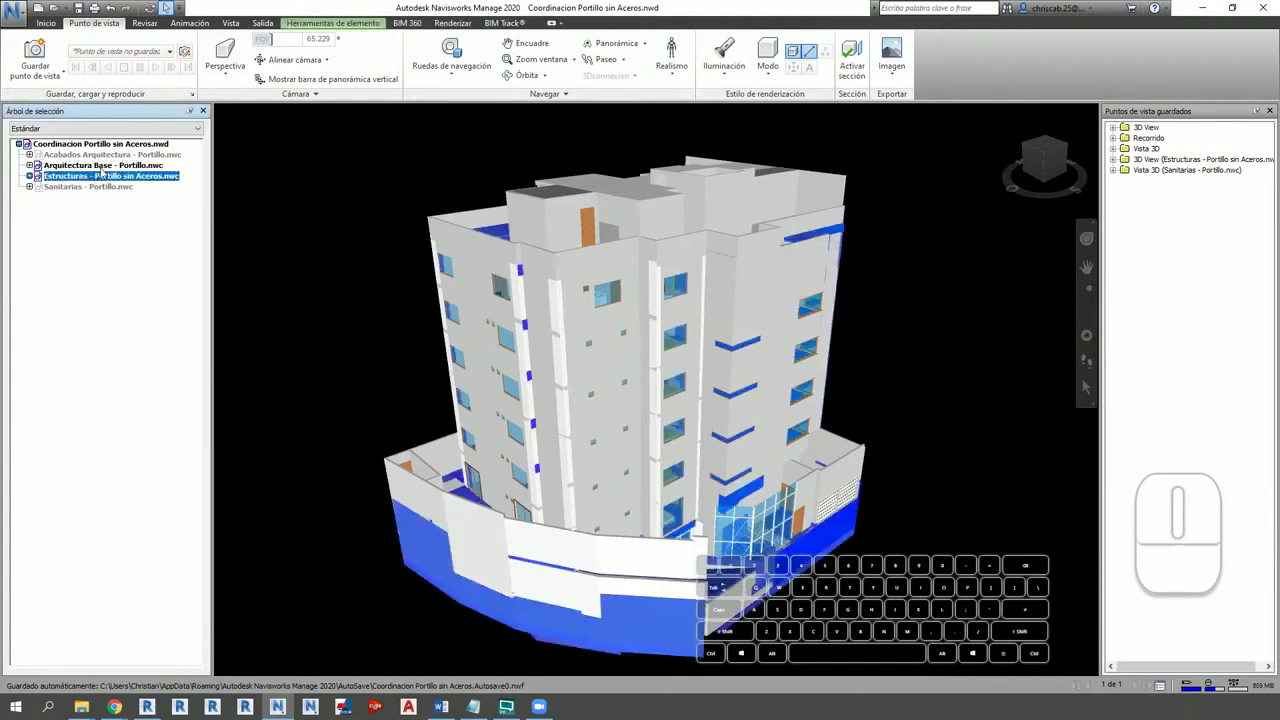
pyautogui.hotkey('ctrl', 'h')
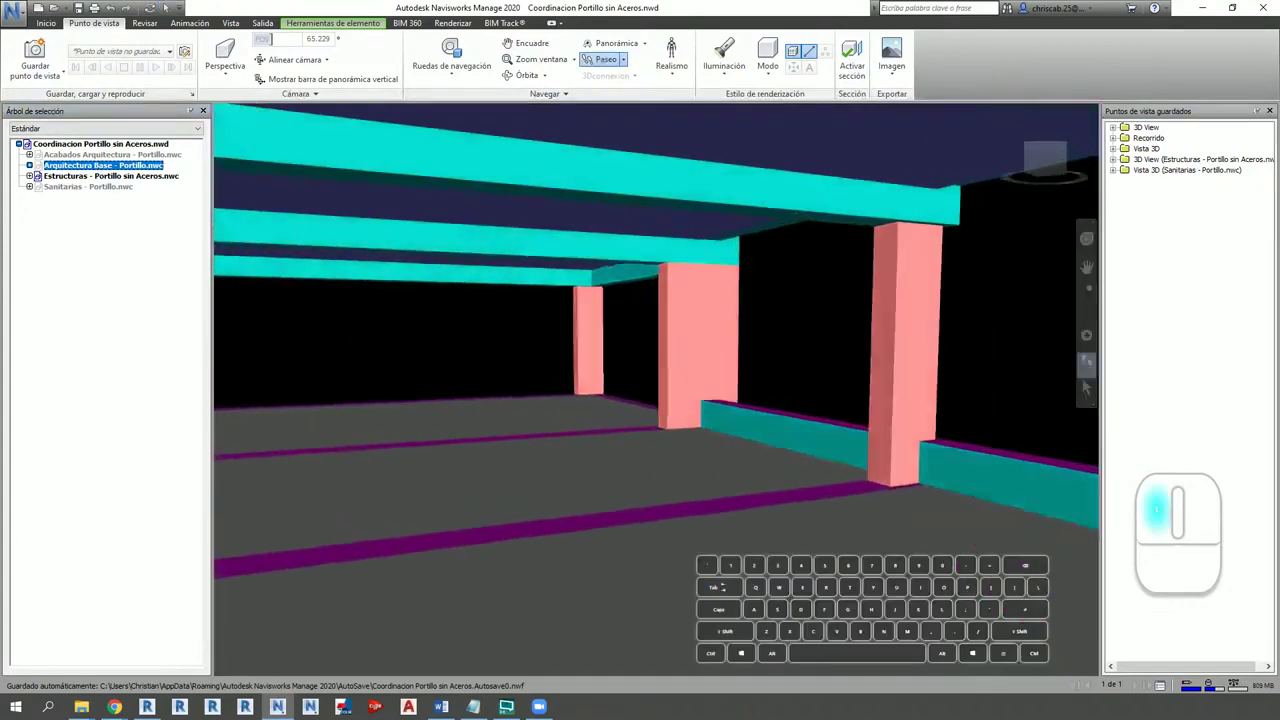
pyautogui.moveTo(656, 400); pyautogui.dragTo(640, 372)
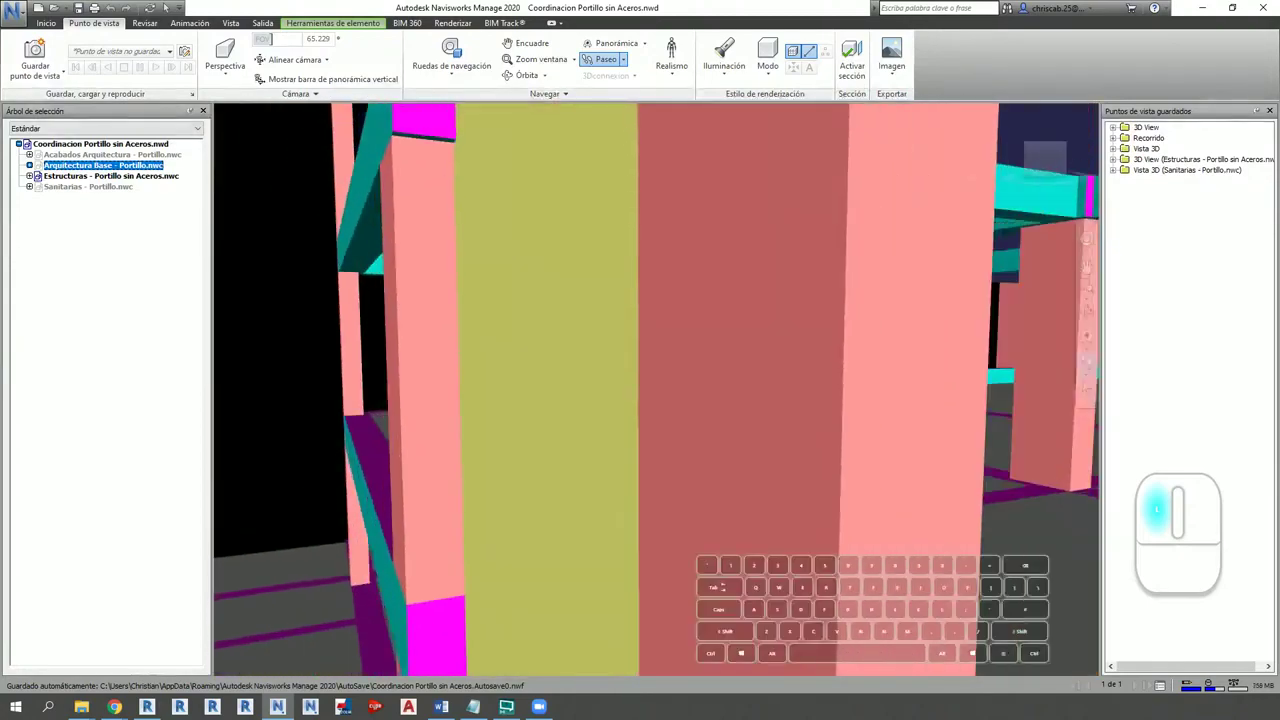
pyautogui.moveTo(640, 372); pyautogui.dragTo(655, 340)
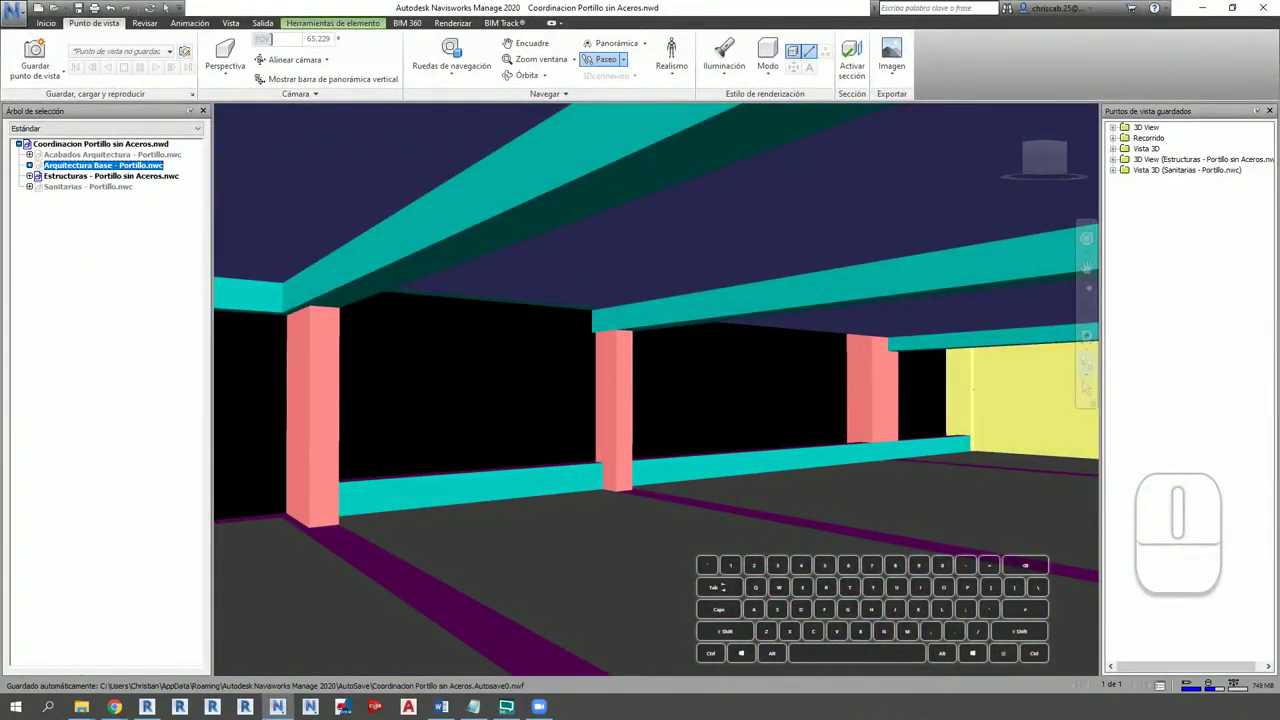
# Step: Open the Estructuras - Portillo.nwc file and orbit the structural model to an elevated corner view
pyautogui.click(14, 12)
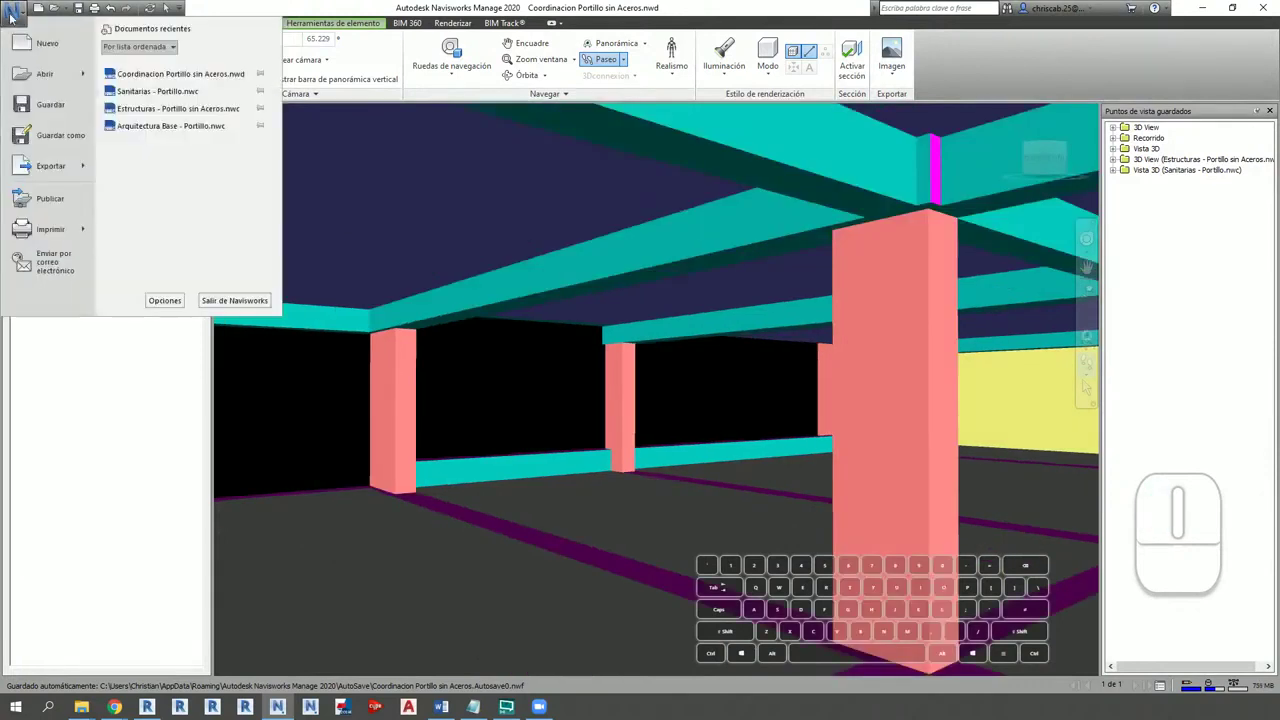
pyautogui.click(16, 14)
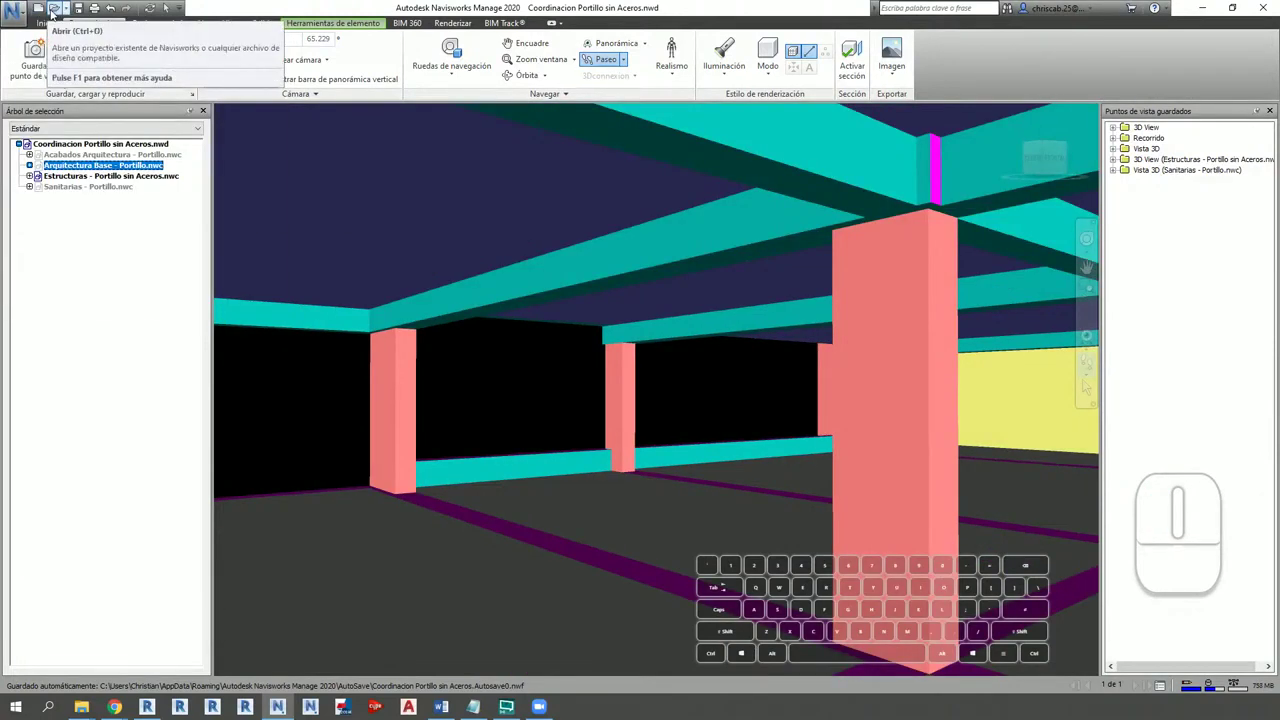
pyautogui.click(14, 12)
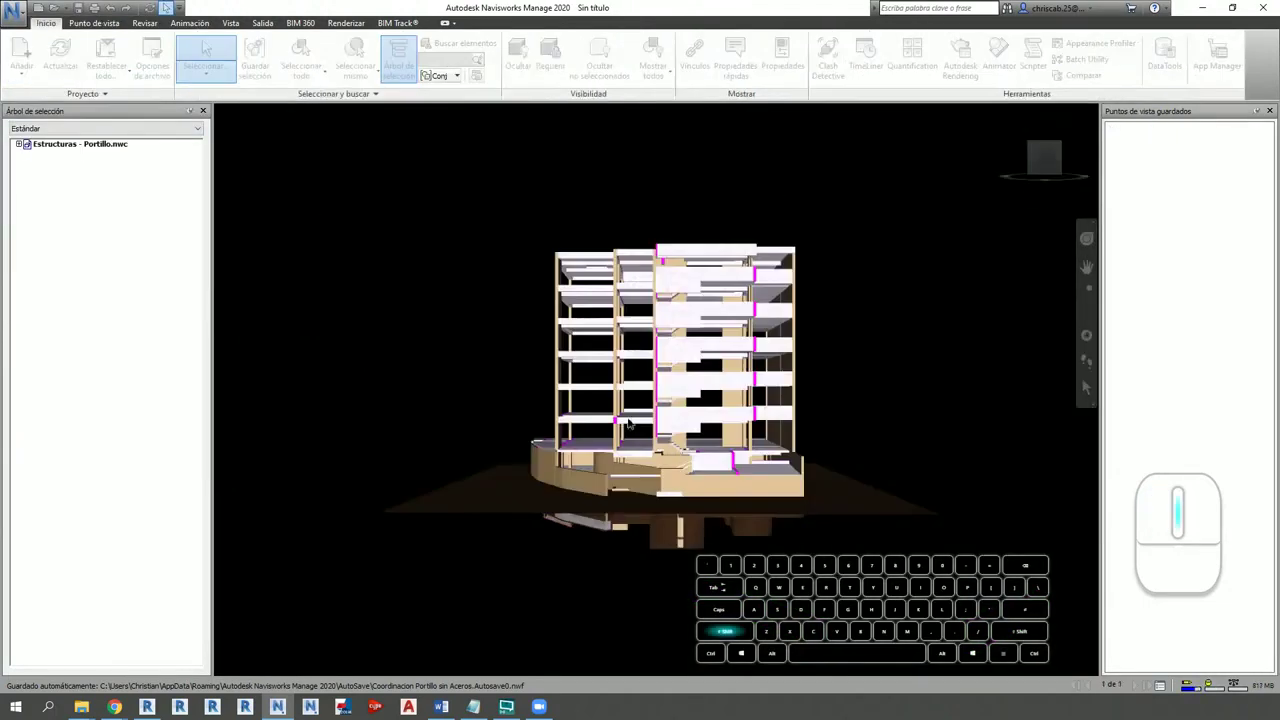
pyautogui.keyDown('shift'); pyautogui.moveTo(628, 425); pyautogui.dragTo(654, 386, button='middle'); pyautogui.keyUp('shift')
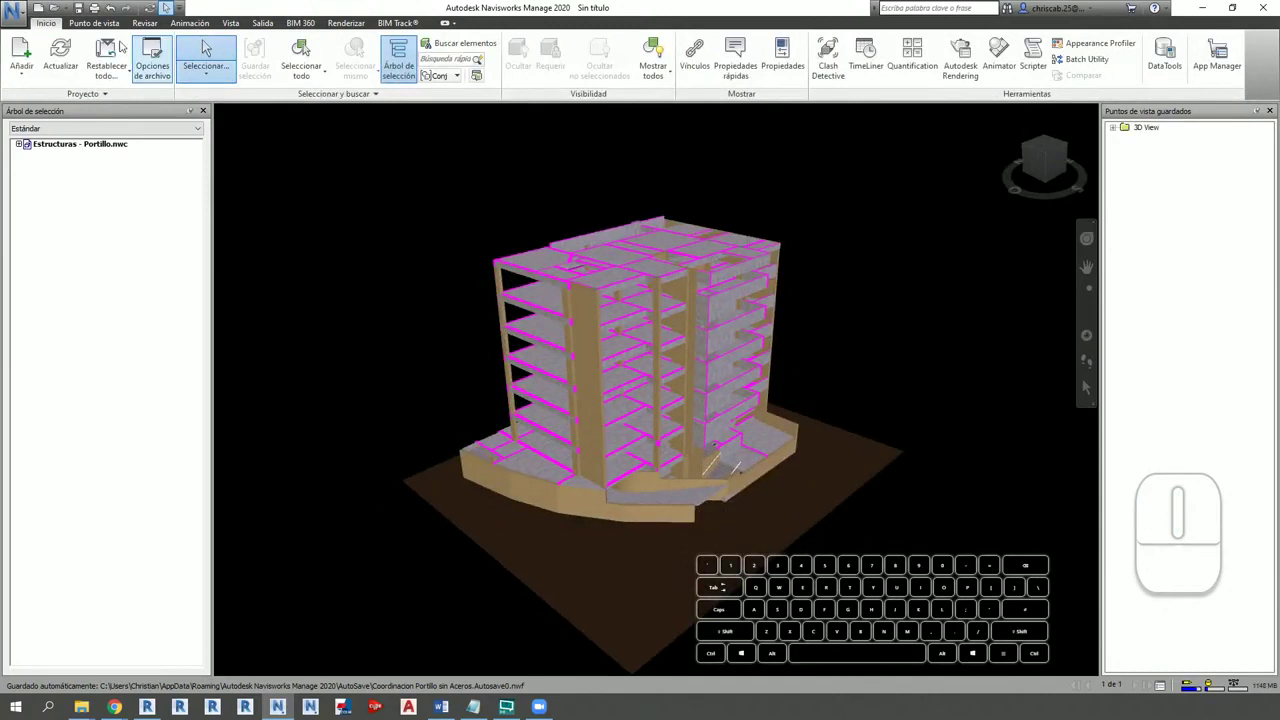
# Step: Hide the selection tree and change the render mode from material textures to plain shaded colours
pyautogui.click(398, 60)
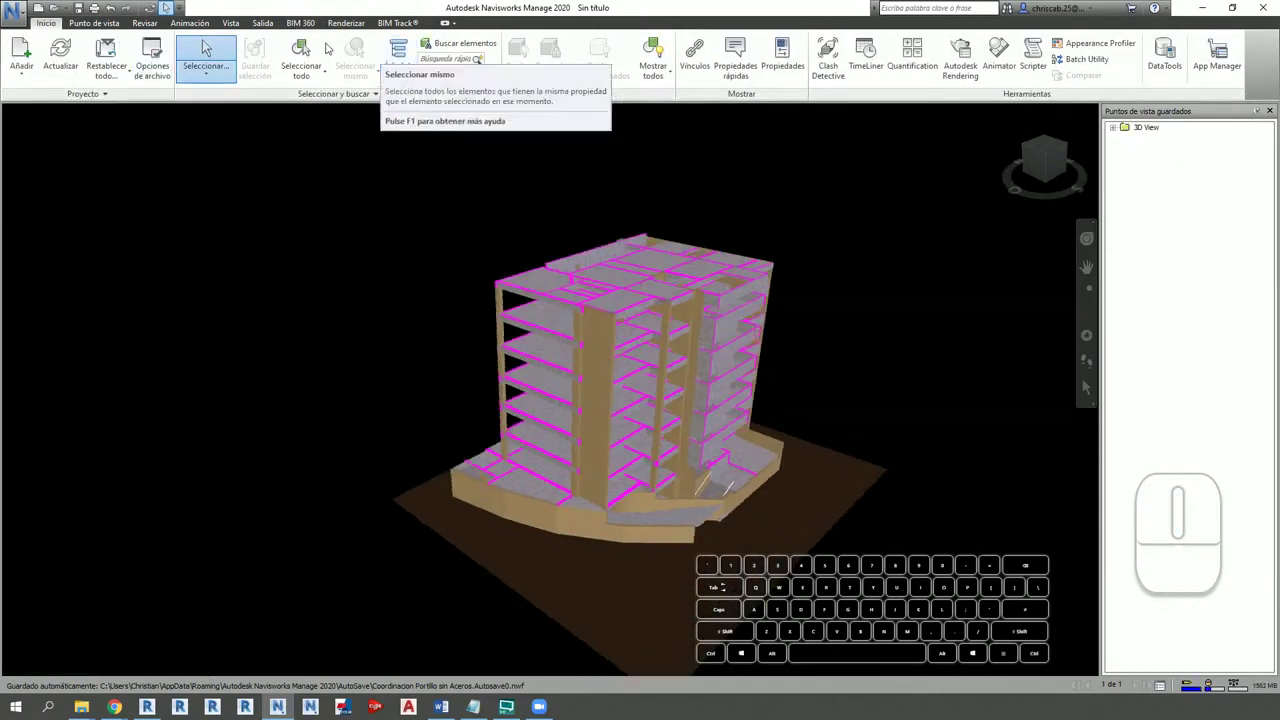
pyautogui.click(94, 22)
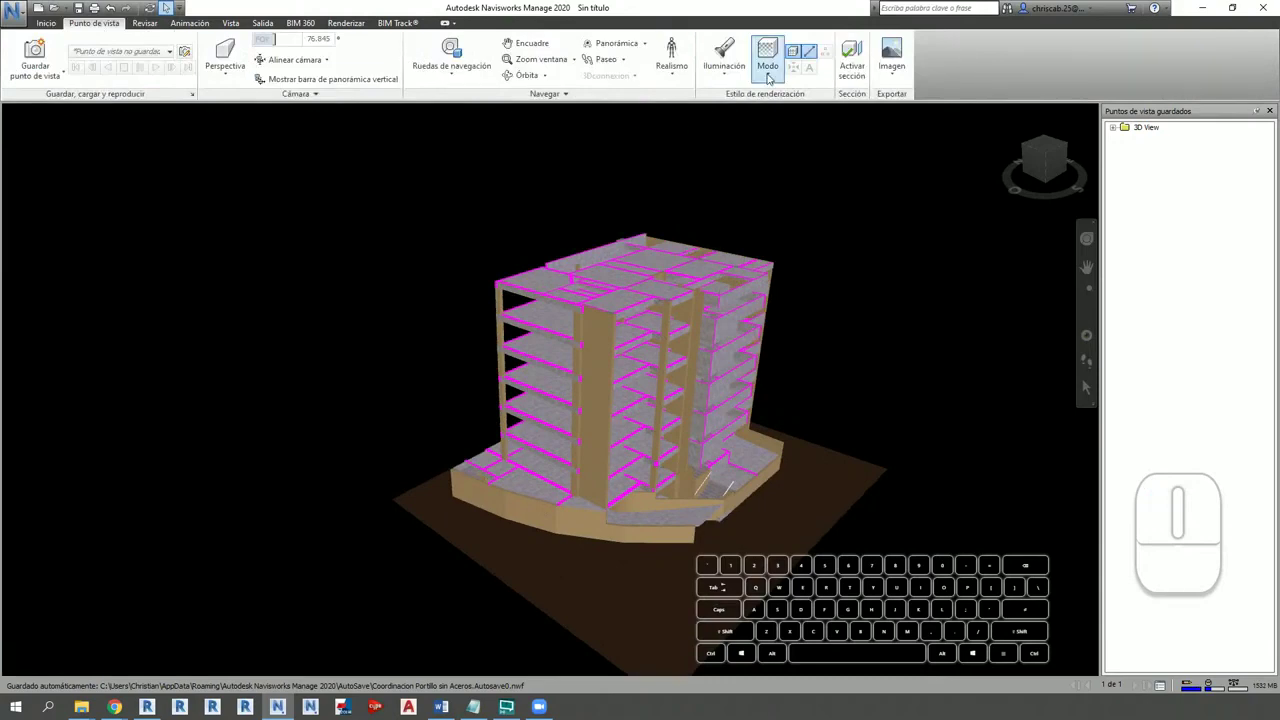
pyautogui.scroll(6, 625, 418)
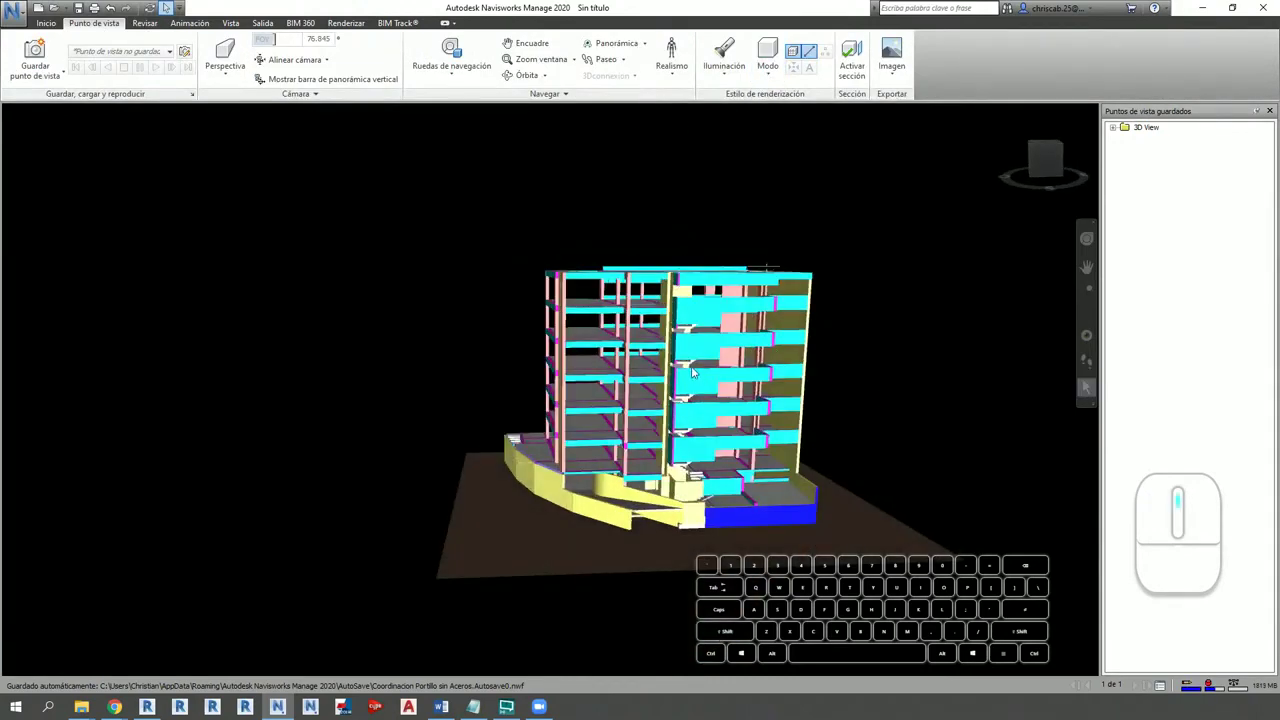
# Step: Display the selection tree again and expand Estructuras - Portillo.nwc to list its levels
pyautogui.moveTo(1123, 484)
pyautogui.mouseDown()
pyautogui.moveTo(1095, 466)
pyautogui.moveTo(390, 471)
pyautogui.moveTo(406, 495)
pyautogui.mouseUp()
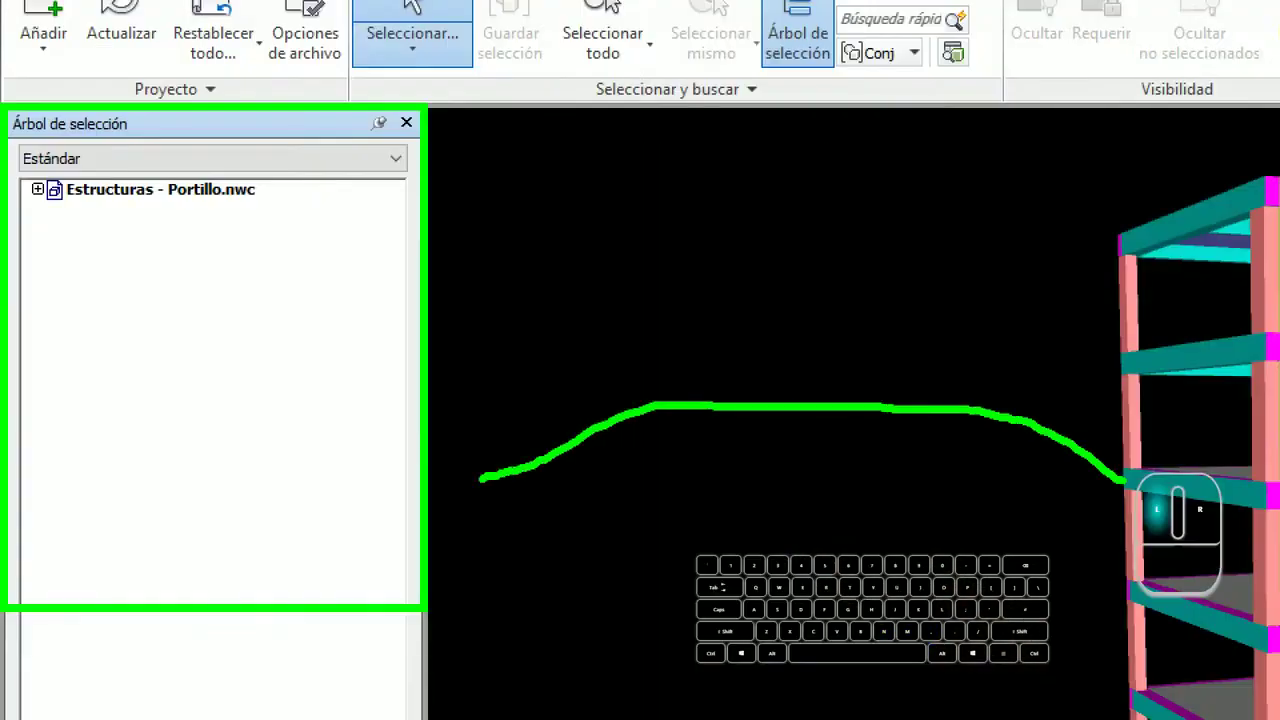
pyautogui.moveTo(364, 432); pyautogui.dragTo(414, 435)
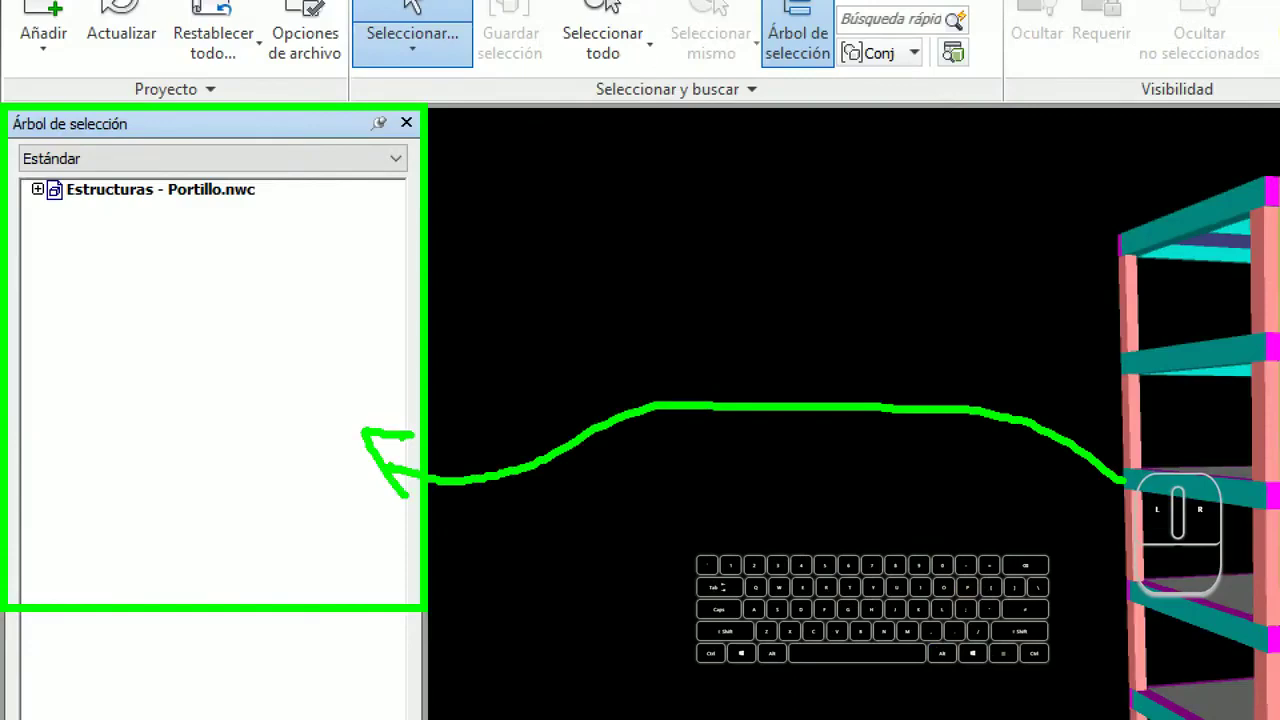
pyautogui.moveTo(51, 163)
pyautogui.mouseDown()
pyautogui.moveTo(23, 251)
pyautogui.moveTo(40, 414)
pyautogui.mouseUp()
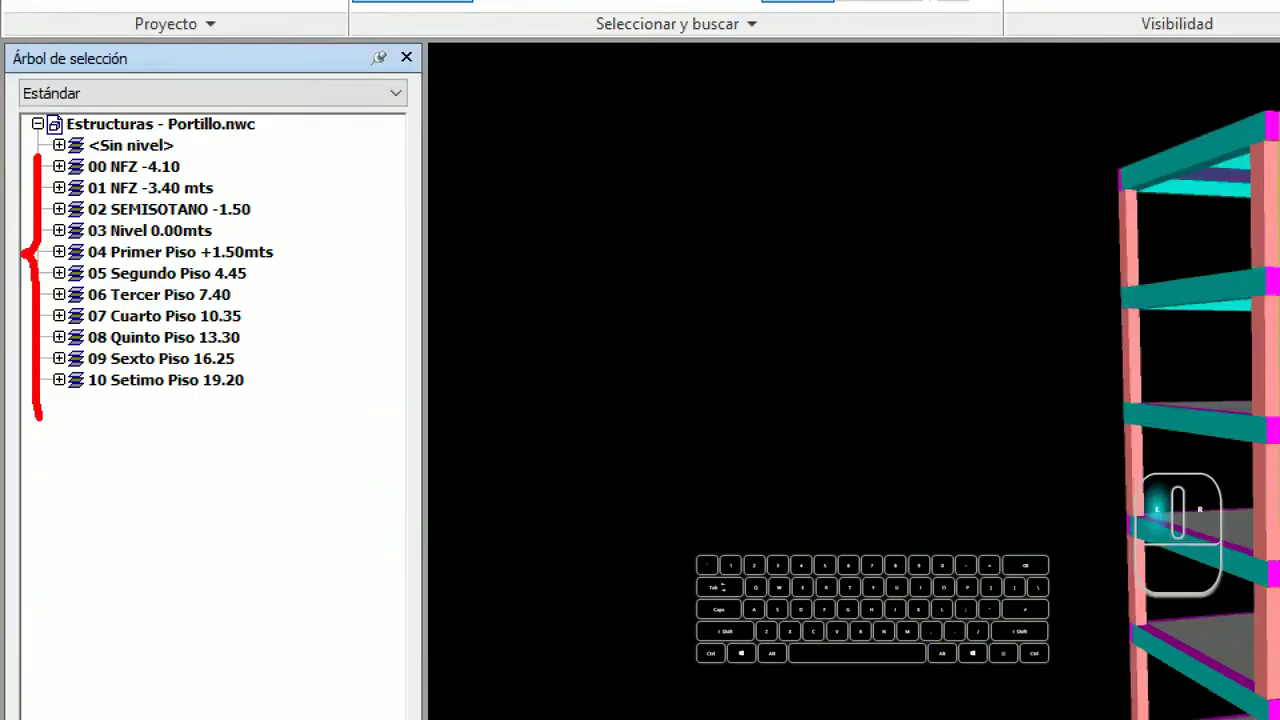
pyautogui.click(63, 408)
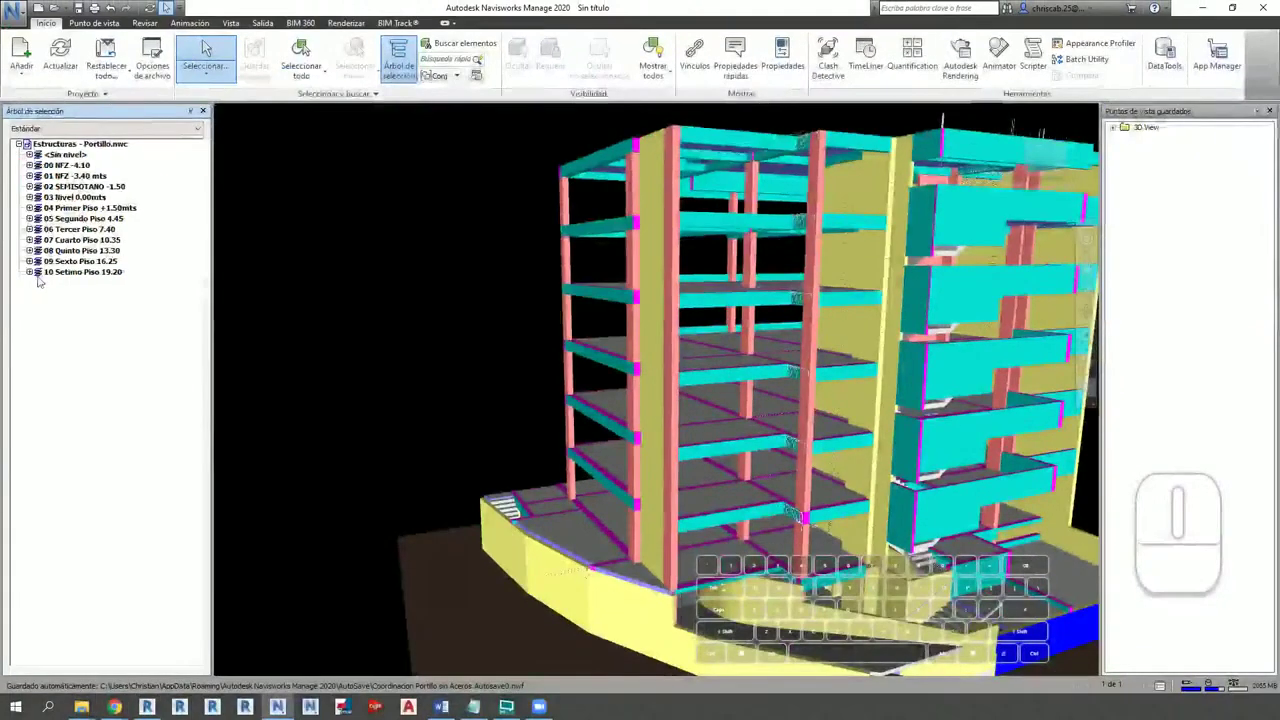
# Step: Isolate the Armadura estructural category under <Sin nivel> by hiding all unselected elements, and move in among the rebar
pyautogui.click(80, 261)
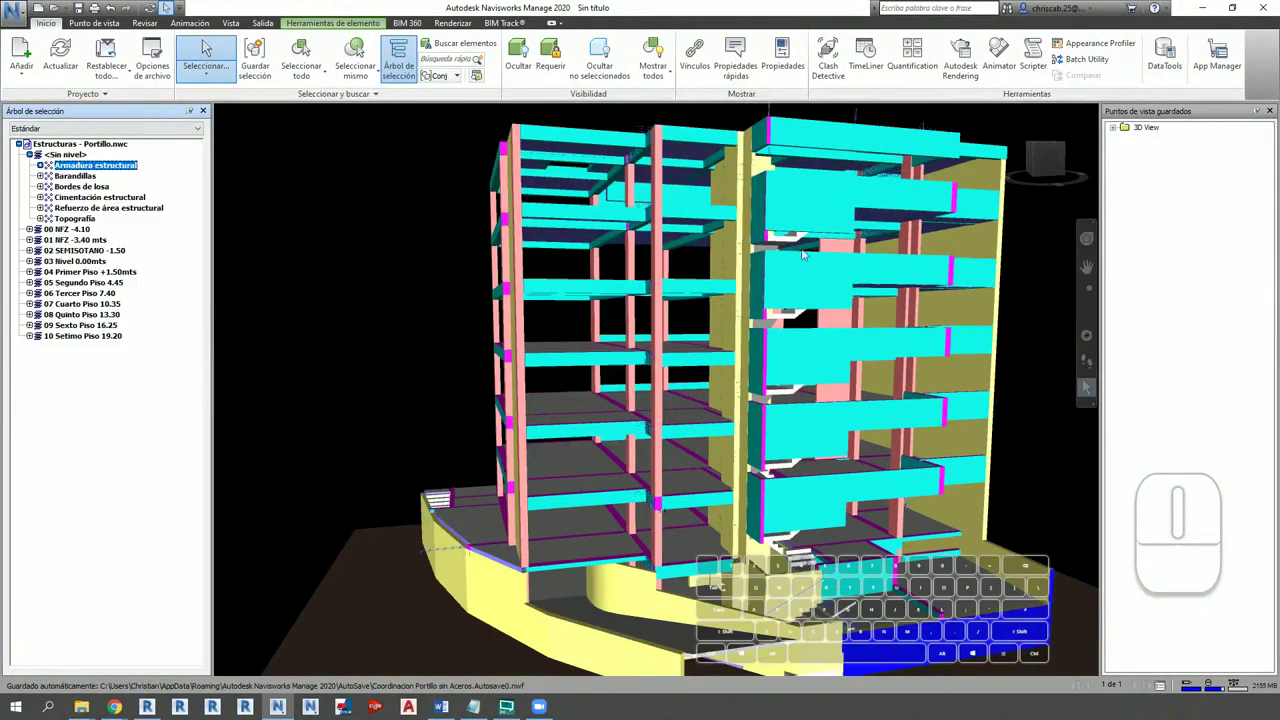
pyautogui.click(599, 62)
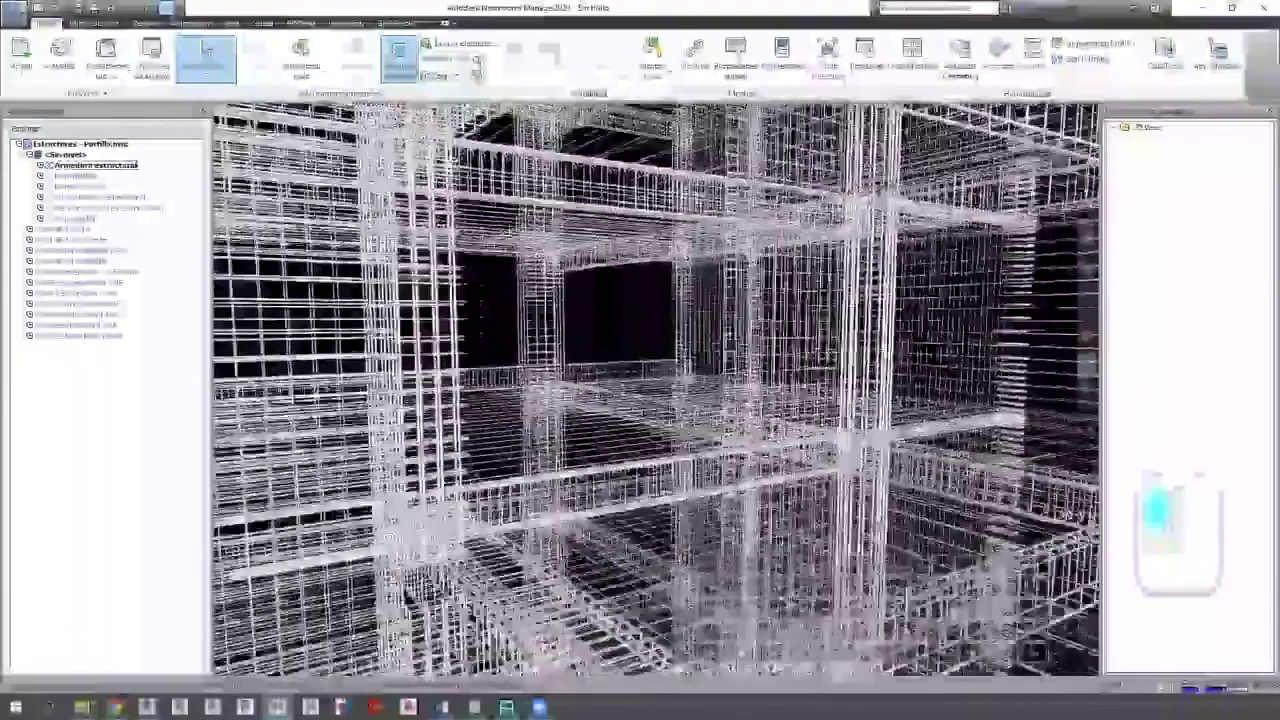
pyautogui.moveTo(656, 390); pyautogui.dragTo(680, 355)
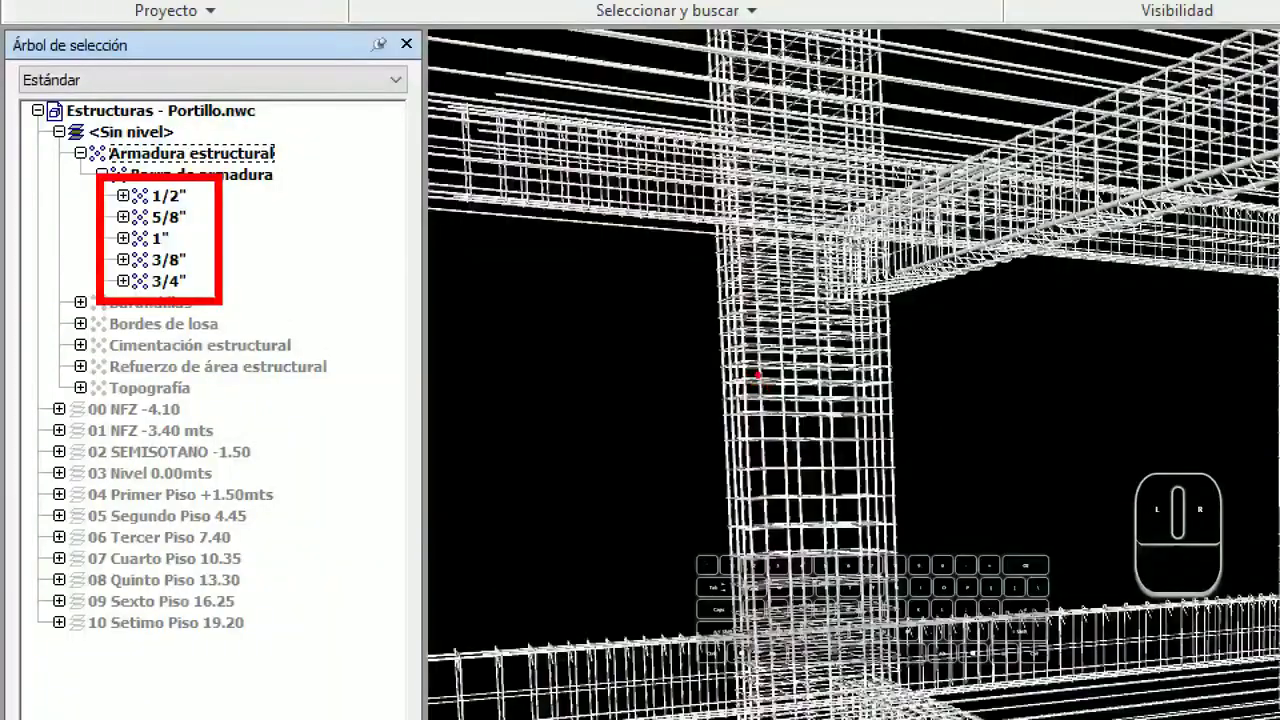
# Step: Examine the bar diameters under Barra de armadura, expanding the 3/4" group to list its individual bars
pyautogui.moveTo(379, 277)
pyautogui.mouseDown()
pyautogui.moveTo(215, 171)
pyautogui.moveTo(131, 193)
pyautogui.mouseUp()
pyautogui.click(123, 281)
pyautogui.click(168, 281)
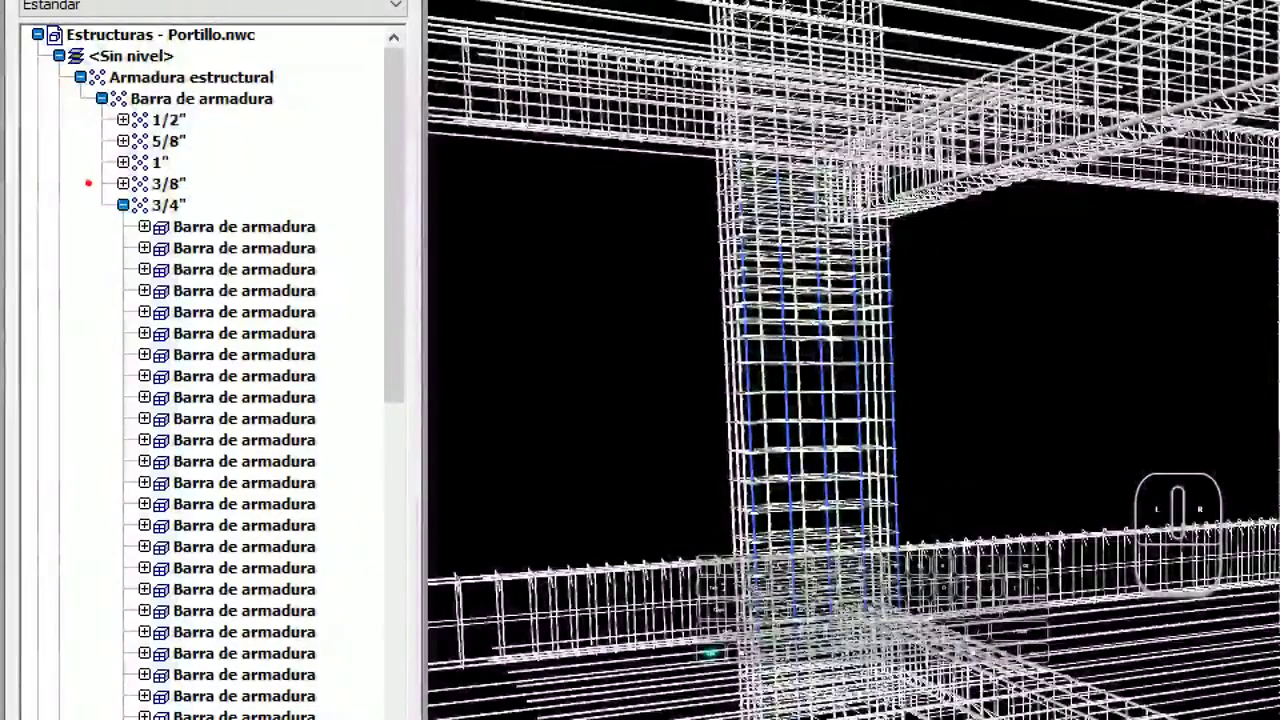
pyautogui.moveTo(88, 257); pyautogui.dragTo(233, 300)
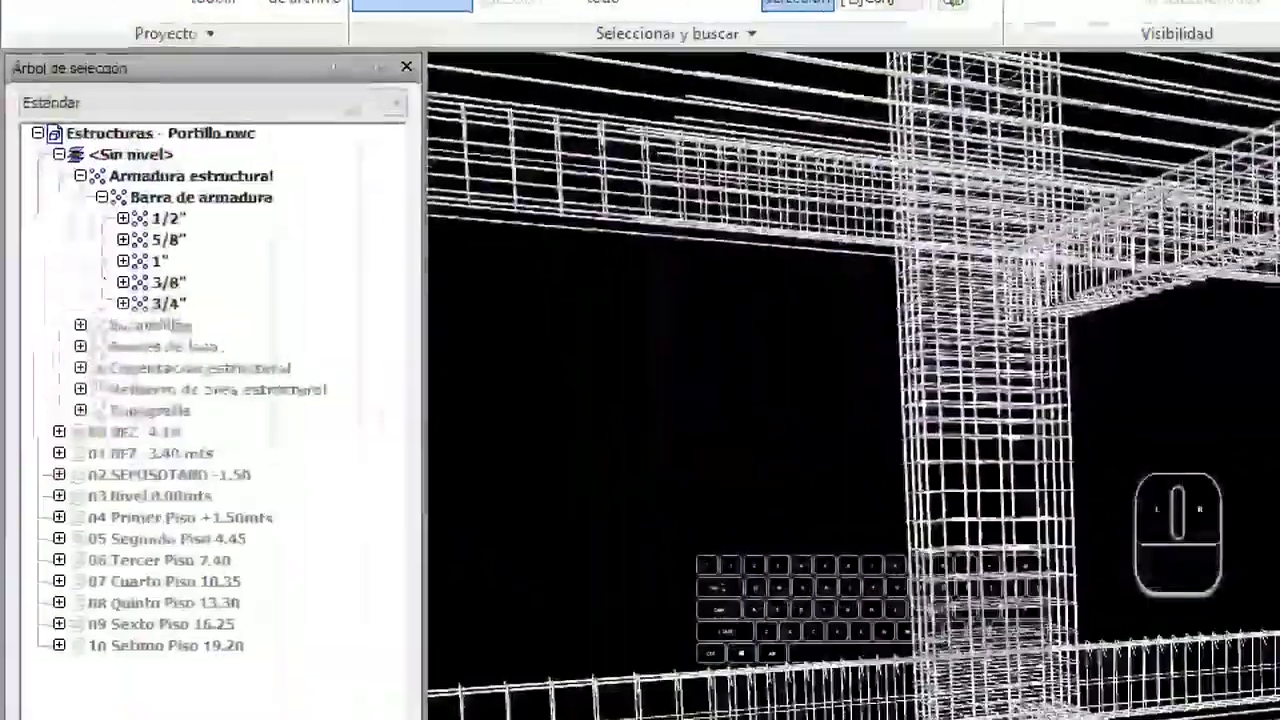
# Step: Override the rebar colours by diameter: 3/8" pink, 1/2" green, 5/8" blue, 1" yellow and 3/4" orange
pyautogui.rightClick(168, 282)
pyautogui.click(360, 466)
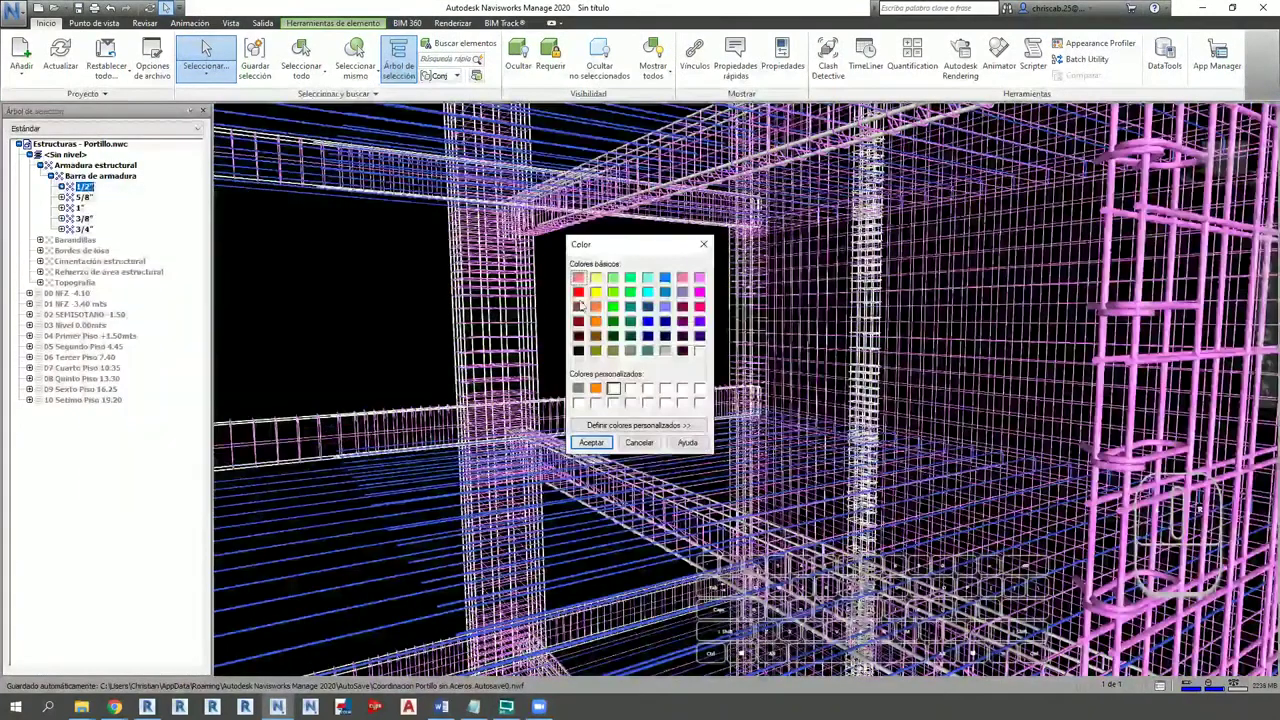
pyautogui.click(630, 279)
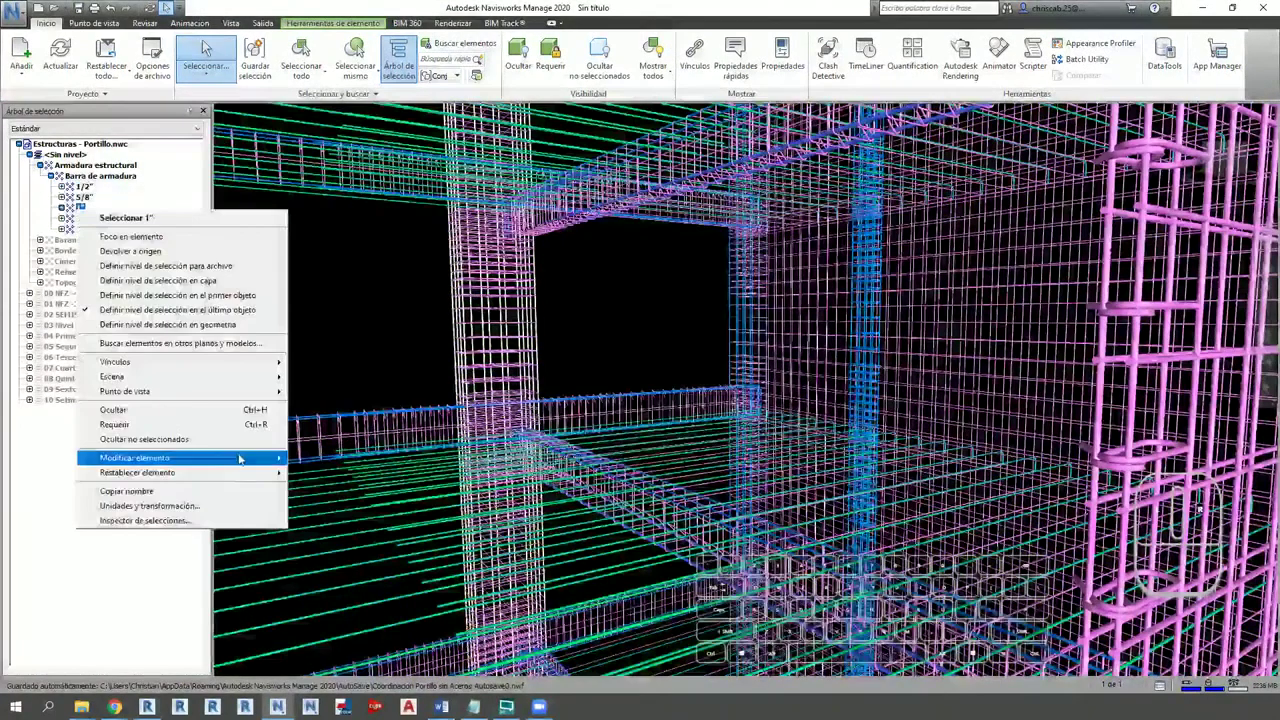
pyautogui.moveTo(171, 457)
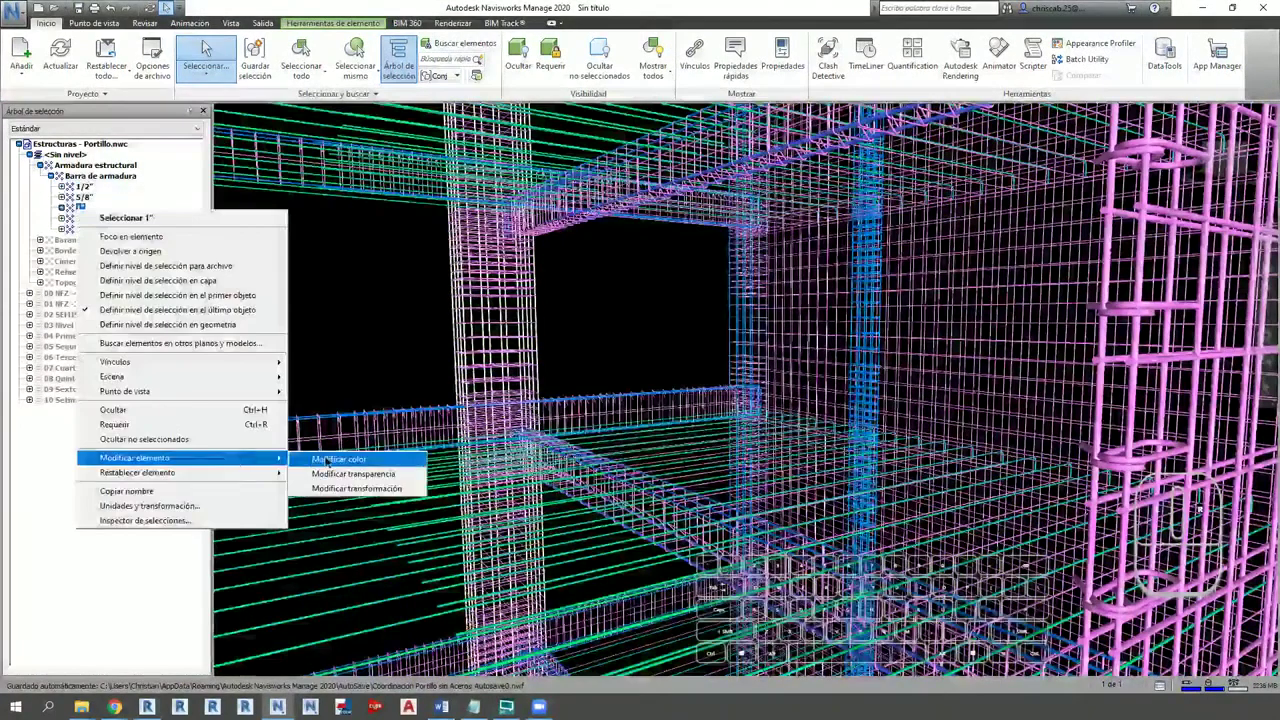
pyautogui.click(357, 459)
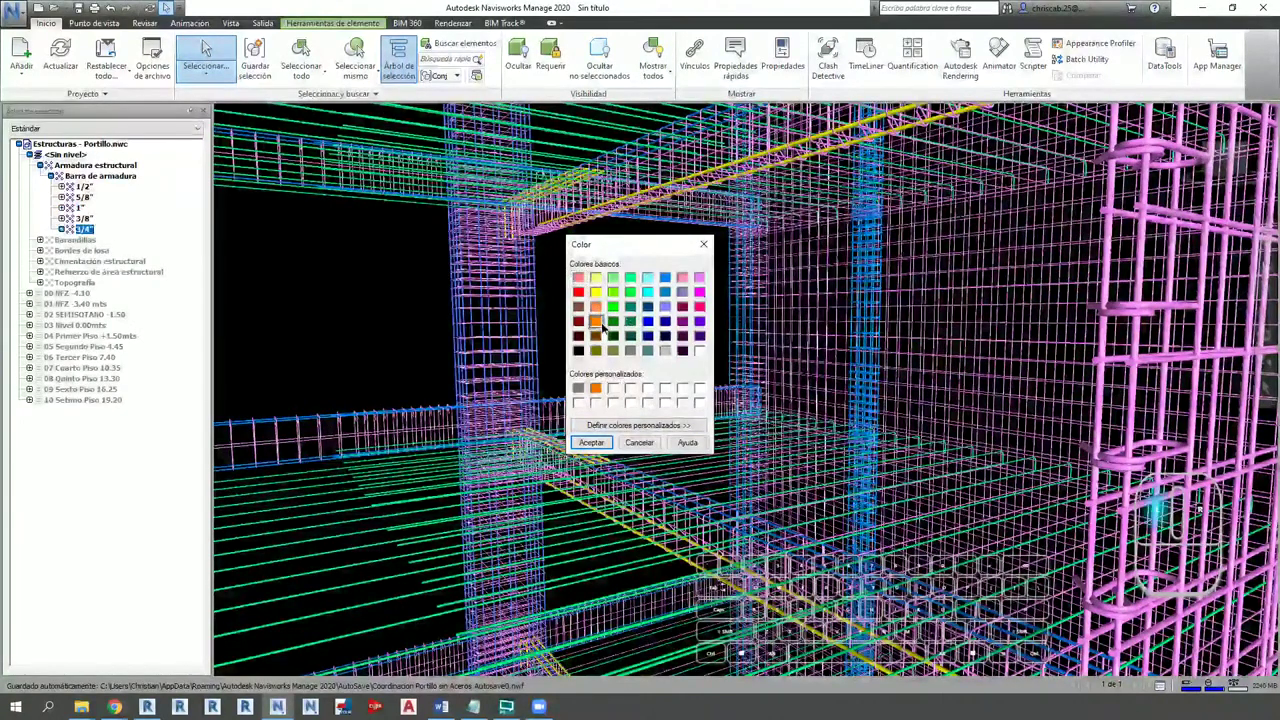
pyautogui.click(591, 442)
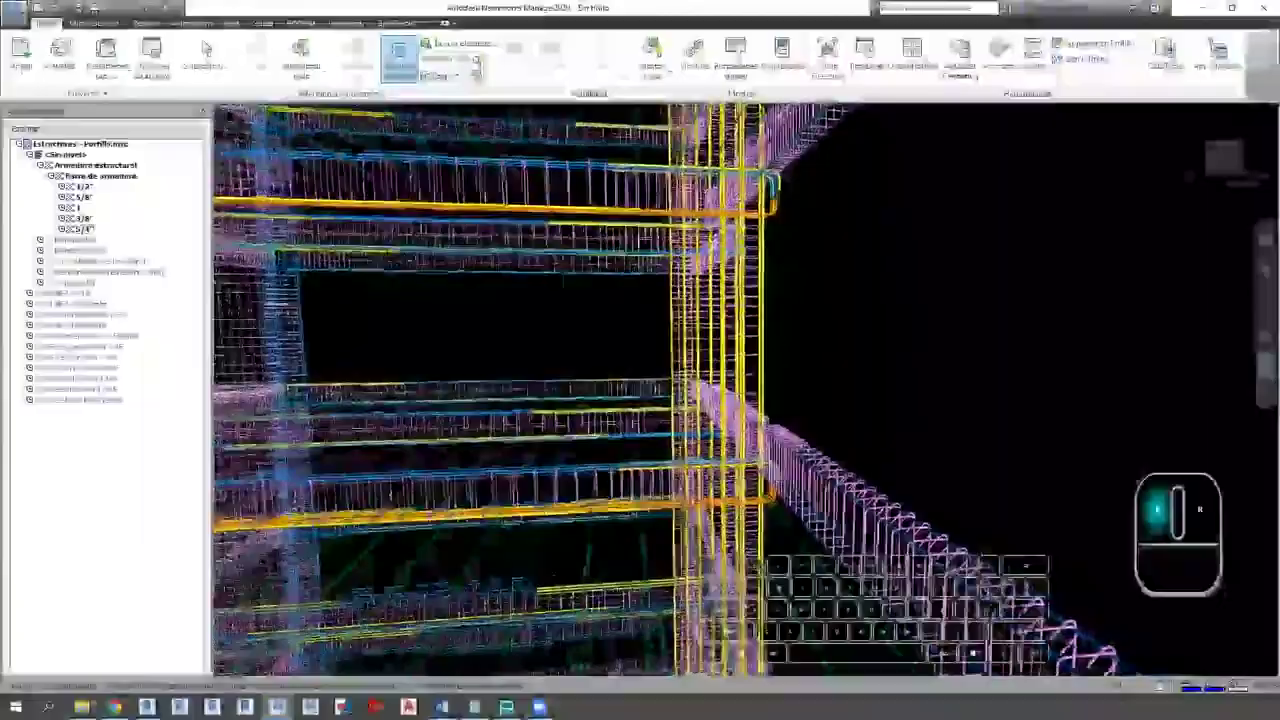
# Step: Walk through the colour-coded rebar to examine the reinforcement of the beams, columns, footings and walls
pyautogui.moveTo(640, 385); pyautogui.dragTo(565, 354)
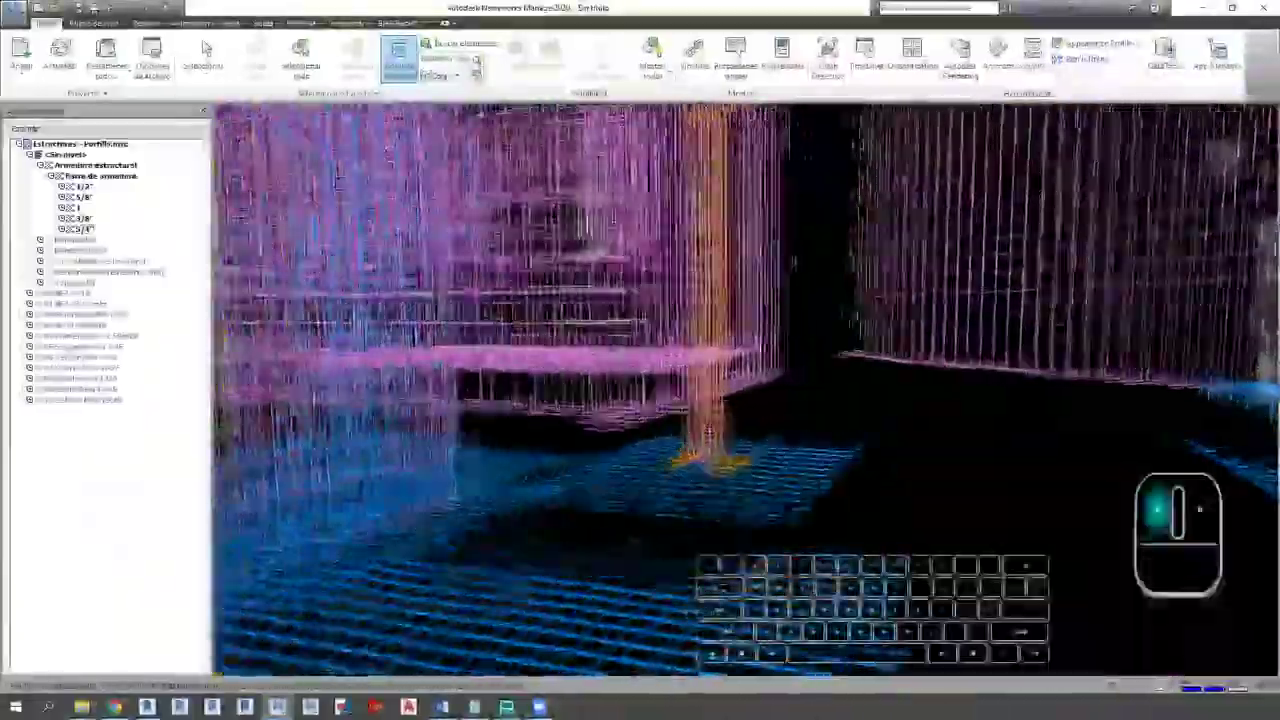
pyautogui.moveTo(640, 385); pyautogui.dragTo(612, 368)
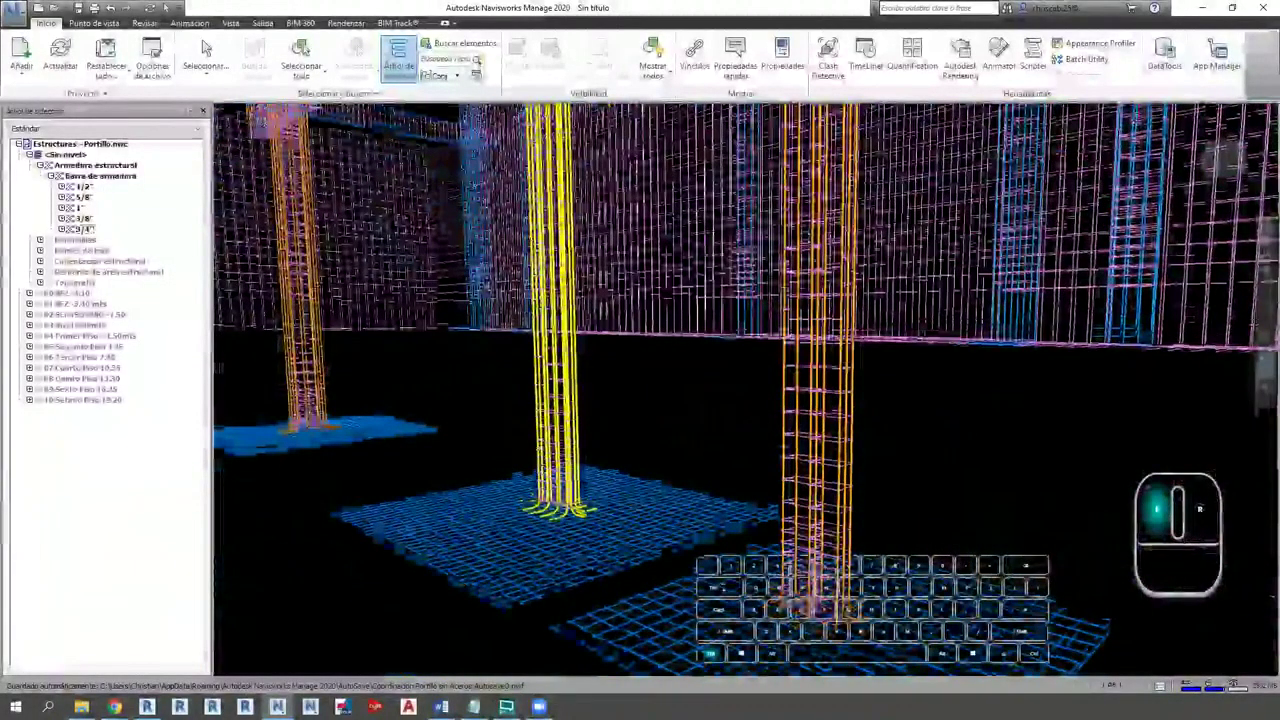
pyautogui.keyDown('ctrl'); pyautogui.moveTo(745, 390); pyautogui.dragTo(800, 335); pyautogui.keyUp('ctrl')
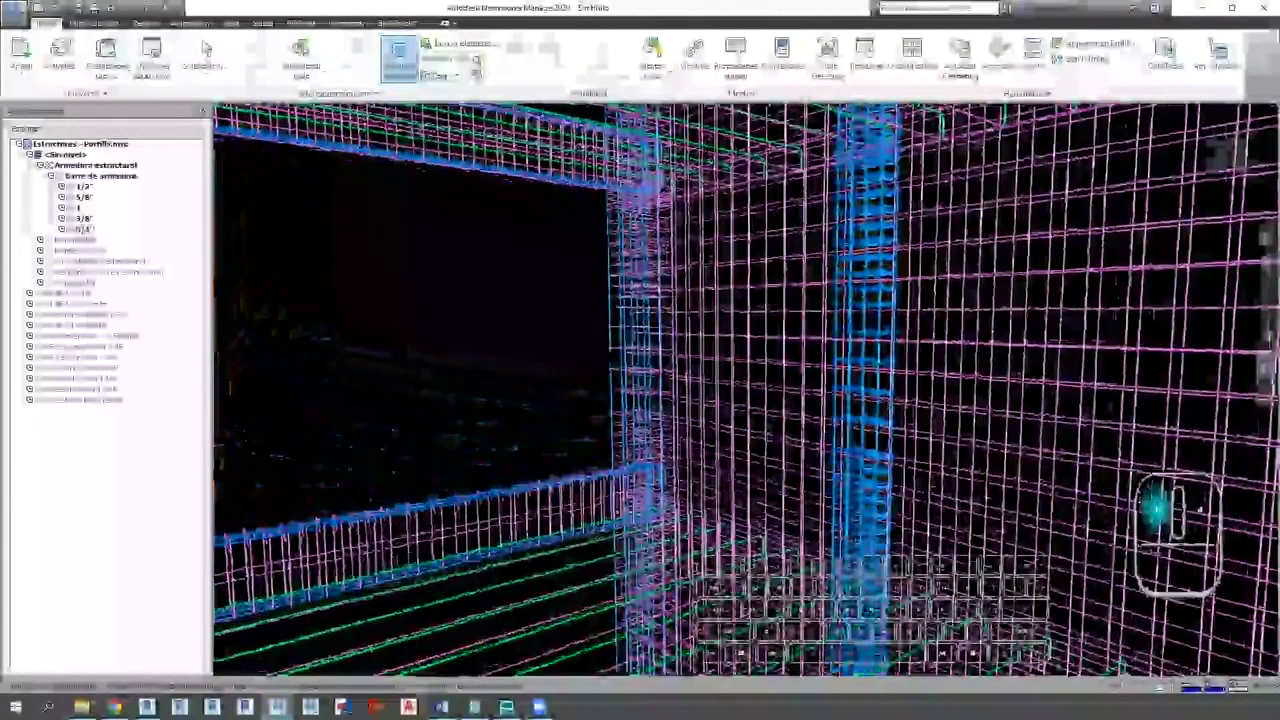
pyautogui.moveTo(745, 345); pyautogui.dragTo(750, 310)
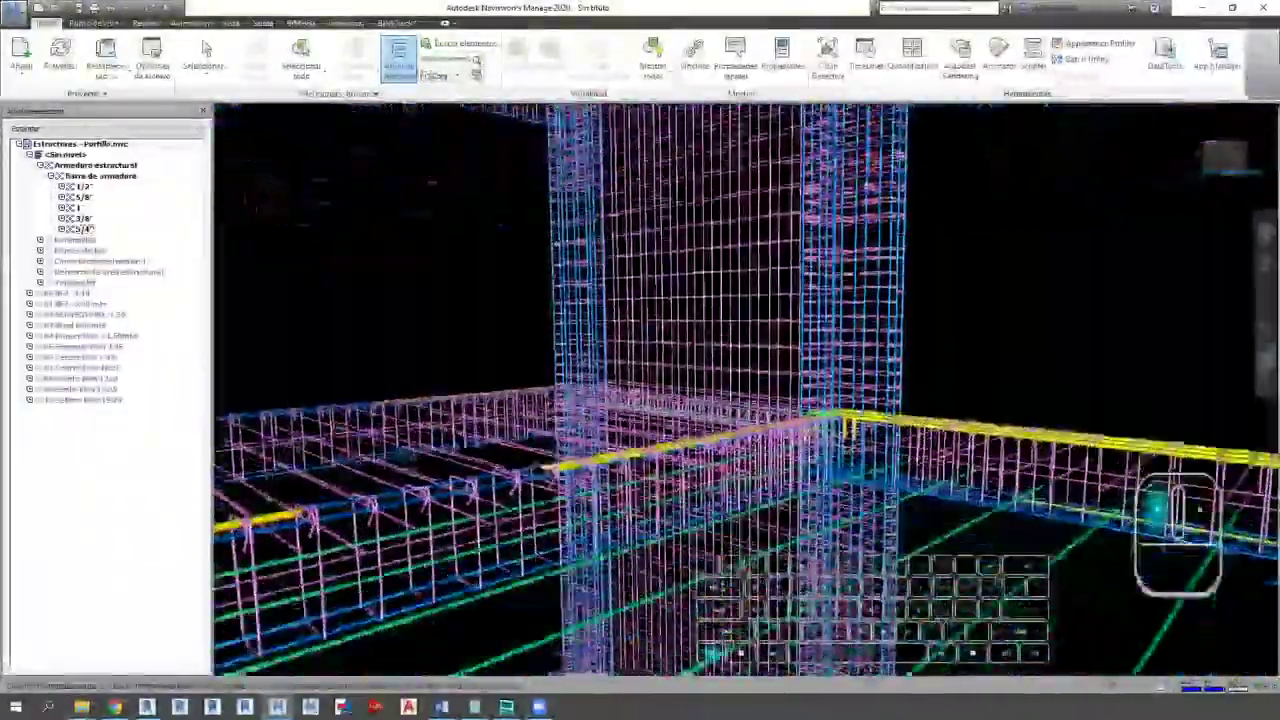
pyautogui.moveTo(750, 310); pyautogui.dragTo(740, 298)
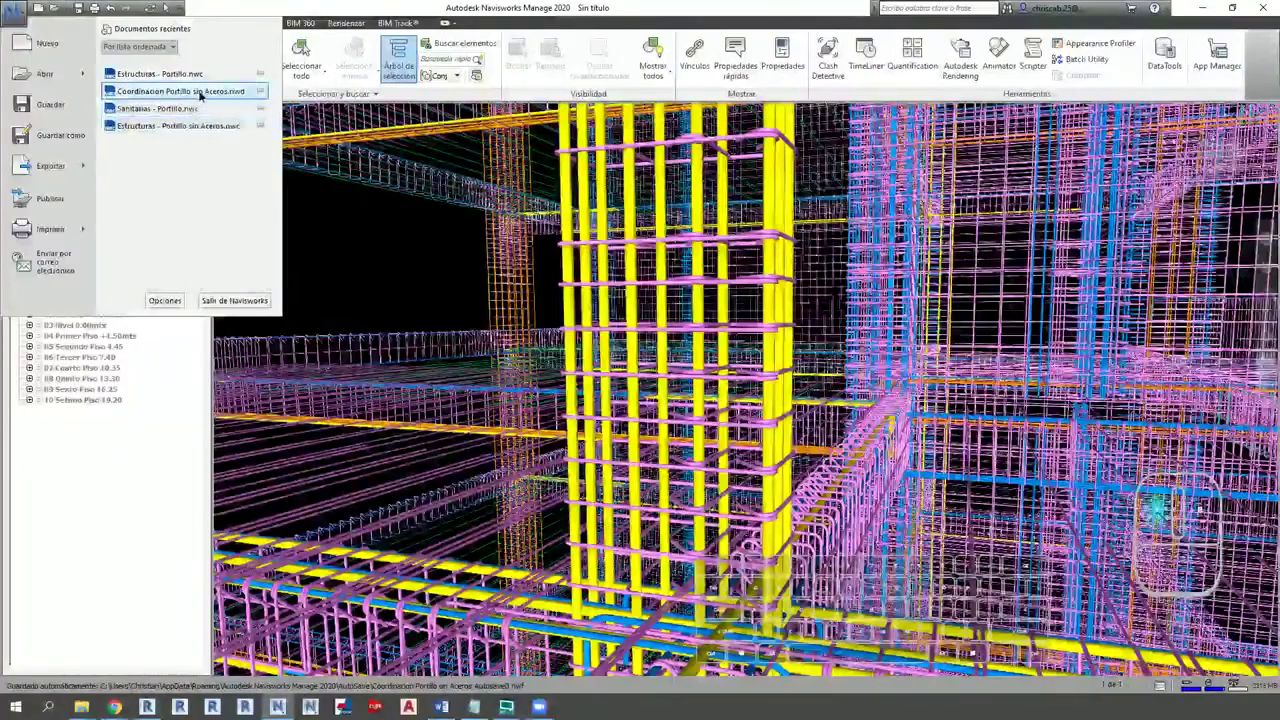
# Step: Open the Coordinacion Portillo sin Aceros.nwd file and expand it in the selection tree to list its discipline models
pyautogui.click(170, 95)
pyautogui.click(666, 401)
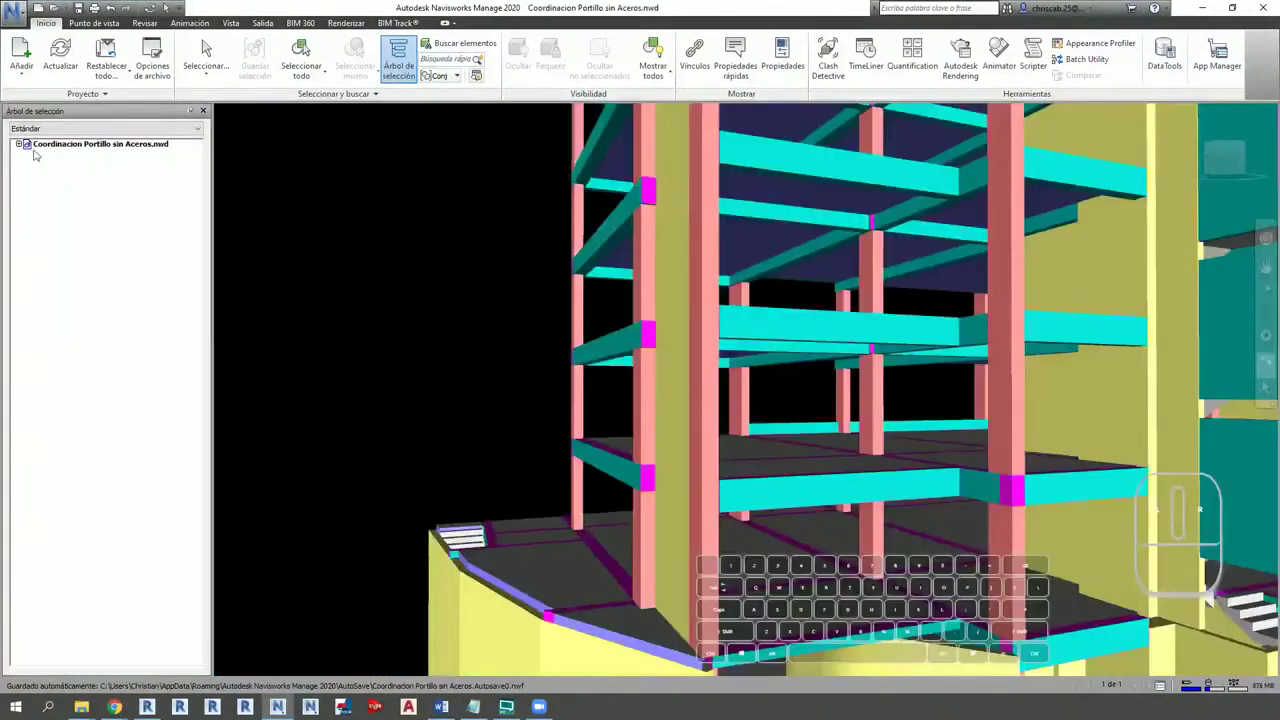
pyautogui.click(19, 144)
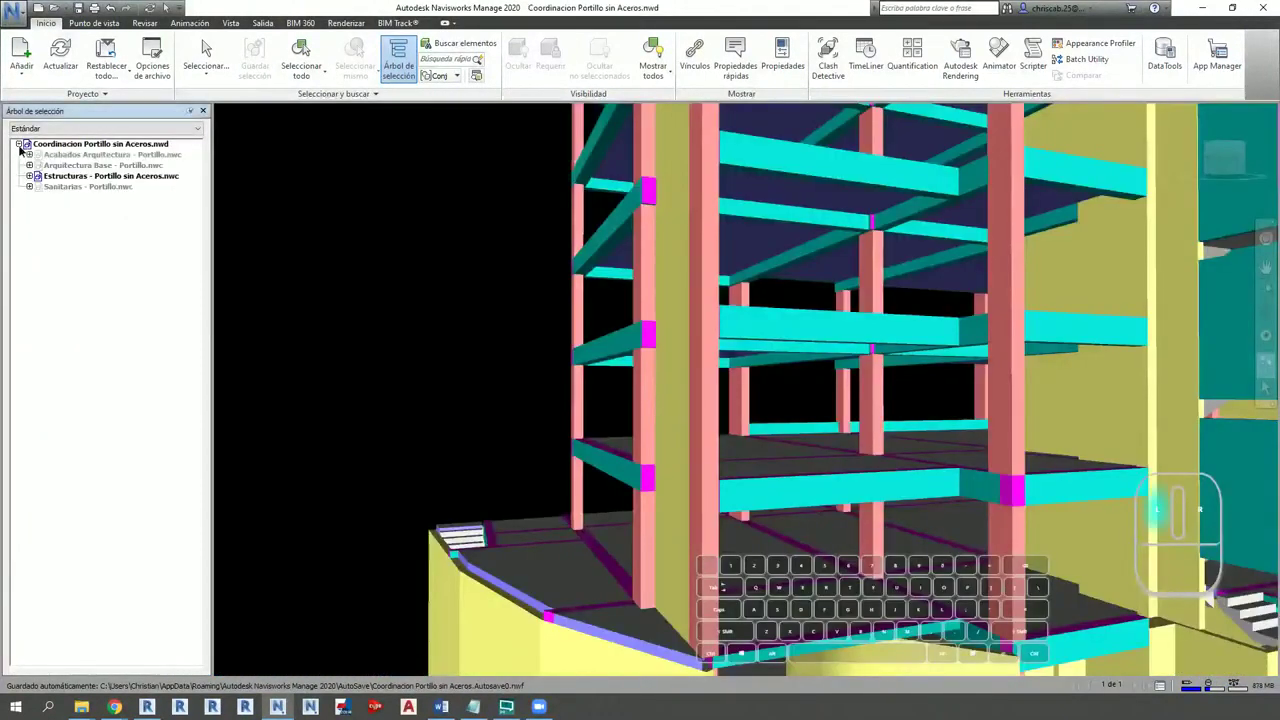
pyautogui.click(100, 166)
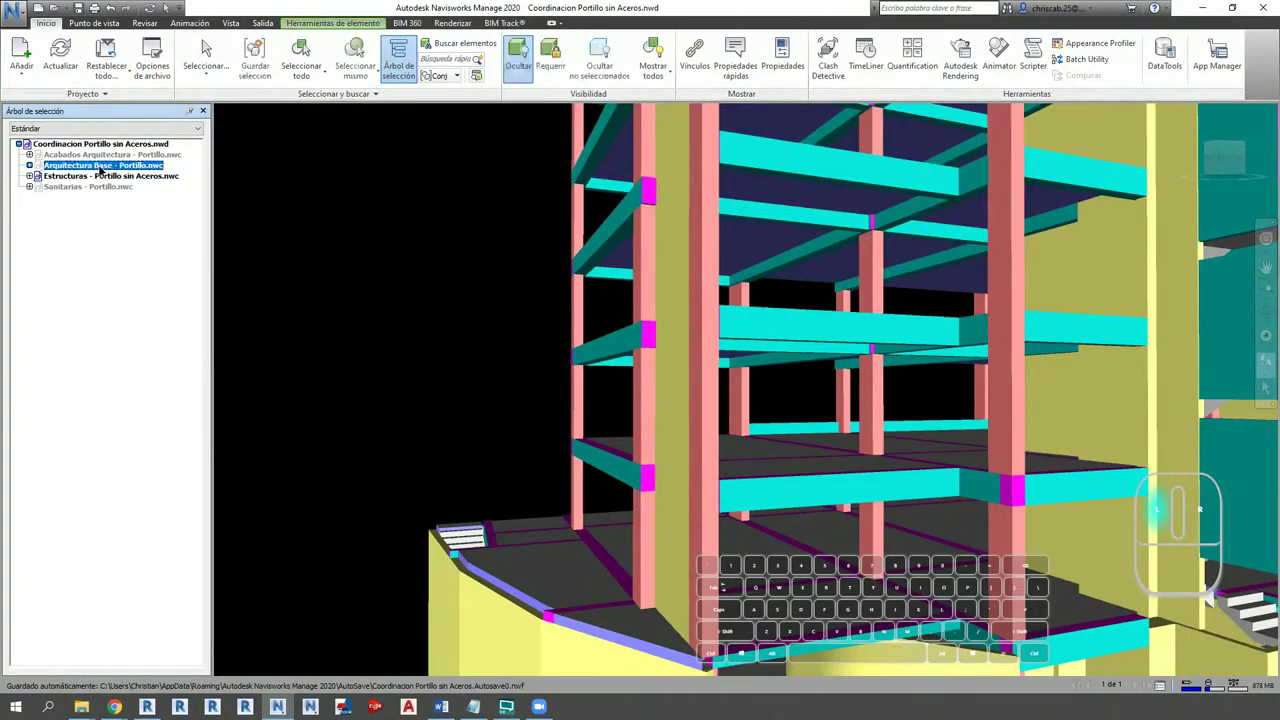
pyautogui.press('Escape')
# Step: Show the Sanitarias - Portillo.nwc model and hide Estructuras - Portillo sin Aceros.nwc
pyautogui.moveTo(660, 390); pyautogui.dragTo(620, 390)
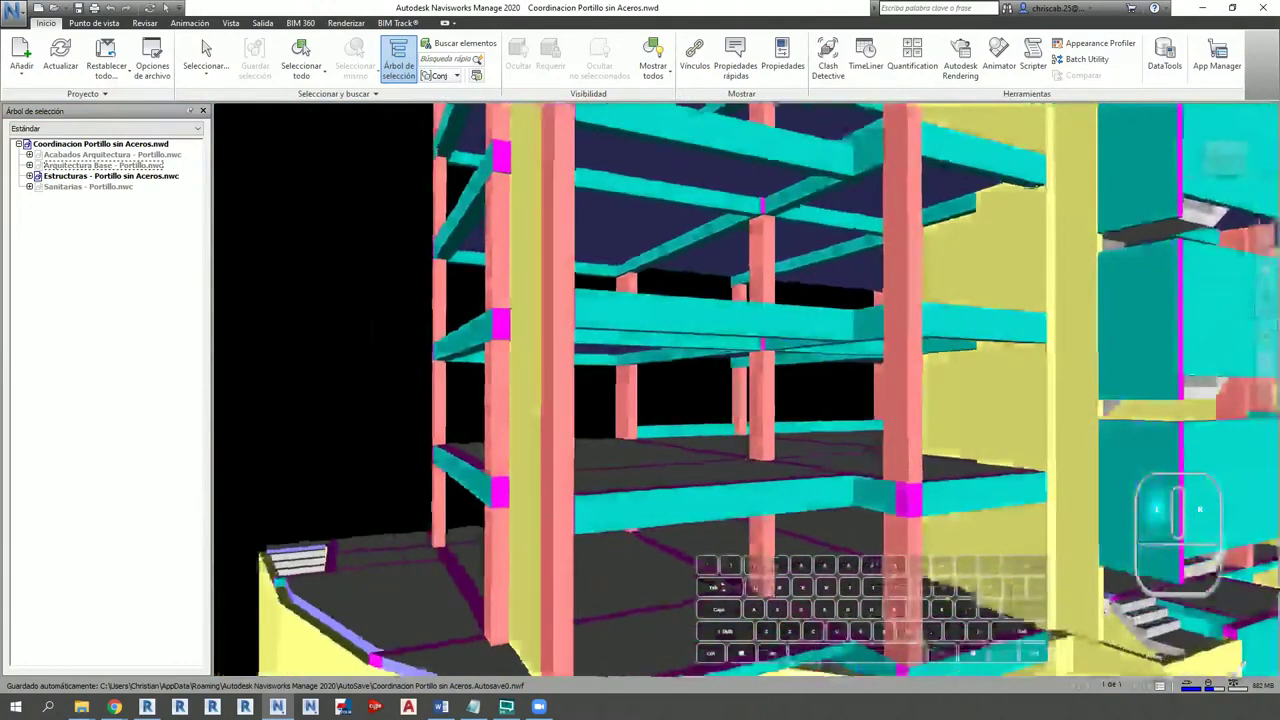
pyautogui.moveTo(620, 390); pyautogui.dragTo(640, 390)
pyautogui.click(96, 188)
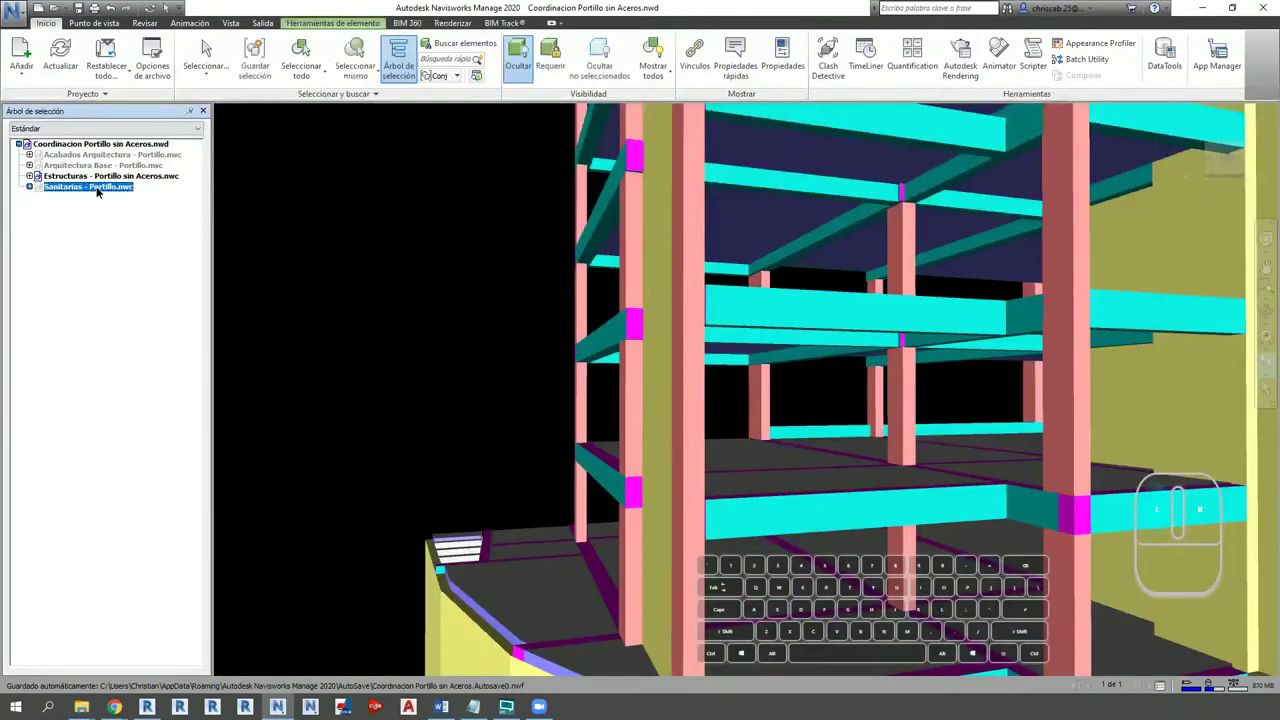
pyautogui.hotkey('ctrl', 'h')
pyautogui.press('Escape')
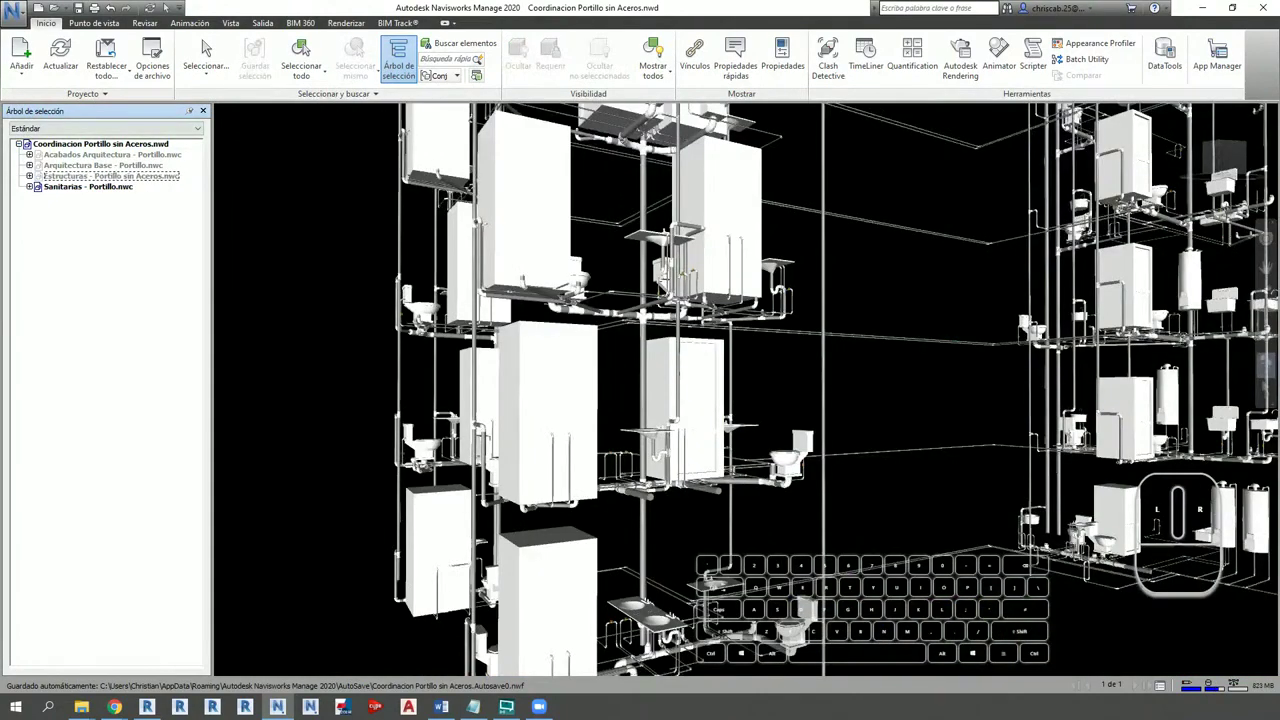
# Step: Select a vertical drain pipe in the sanitary model and examine its component properties, including the system type
pyautogui.moveTo(700, 390); pyautogui.dragTo(725, 325)
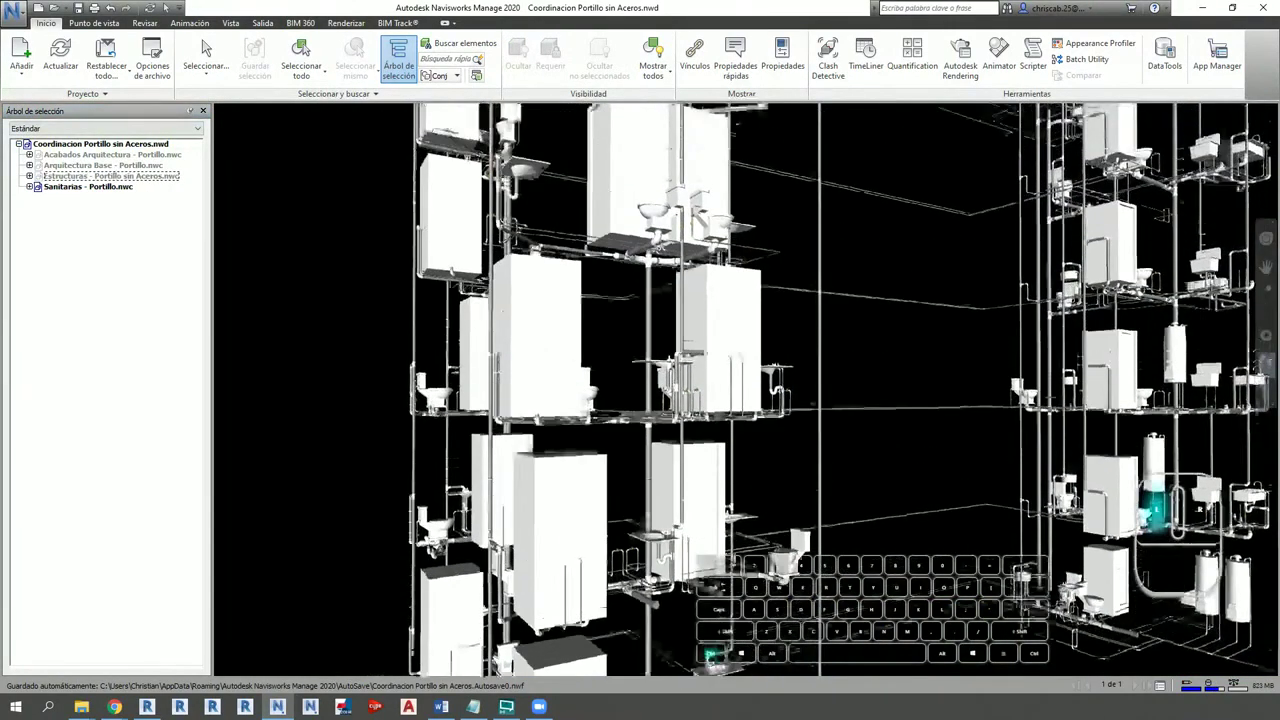
pyautogui.keyDown('ctrl'); pyautogui.moveTo(725, 325); pyautogui.dragTo(725, 310); pyautogui.keyUp('ctrl')
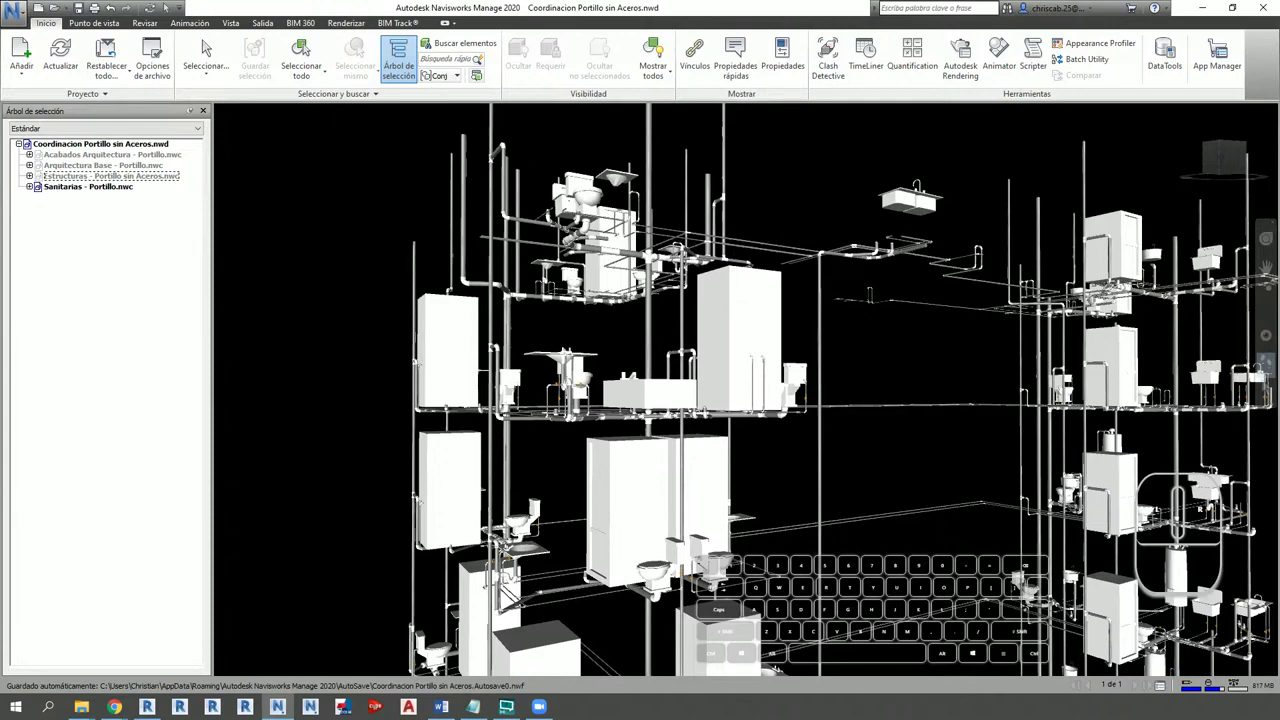
pyautogui.moveTo(735, 335)
pyautogui.mouseDown()
pyautogui.moveTo(725, 310)
pyautogui.moveTo(740, 322)
pyautogui.mouseUp()
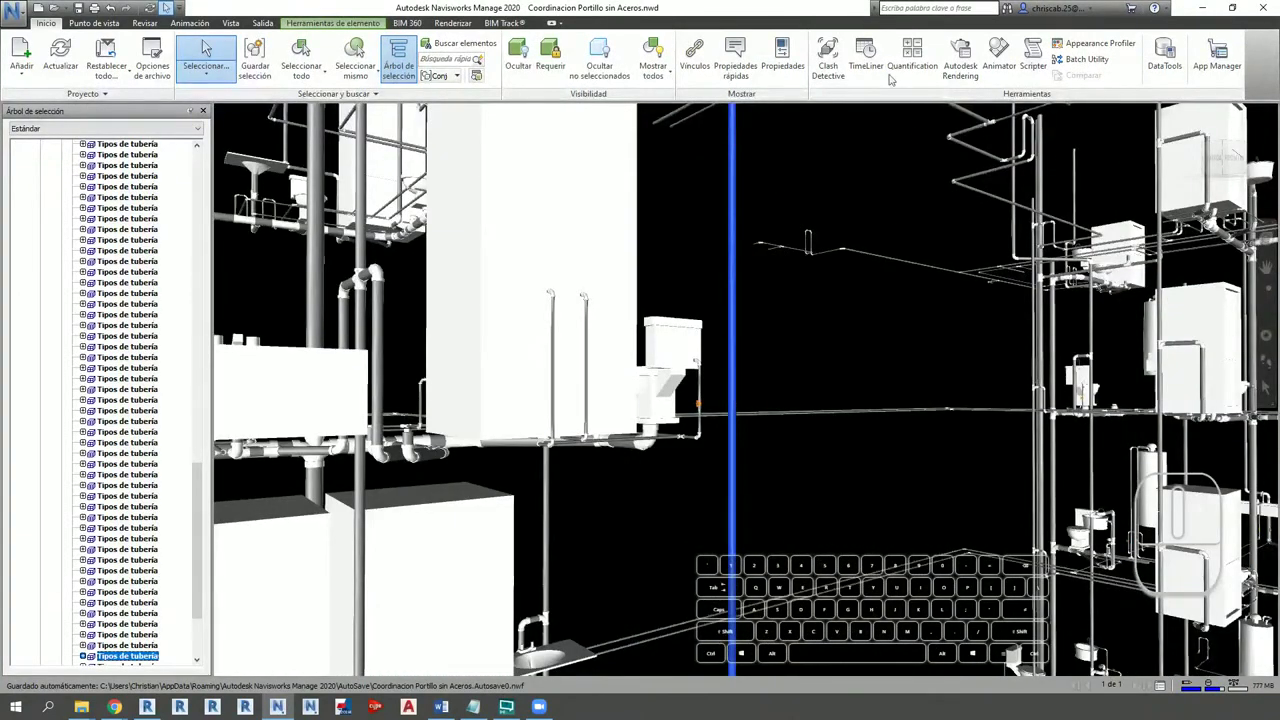
pyautogui.click(783, 60)
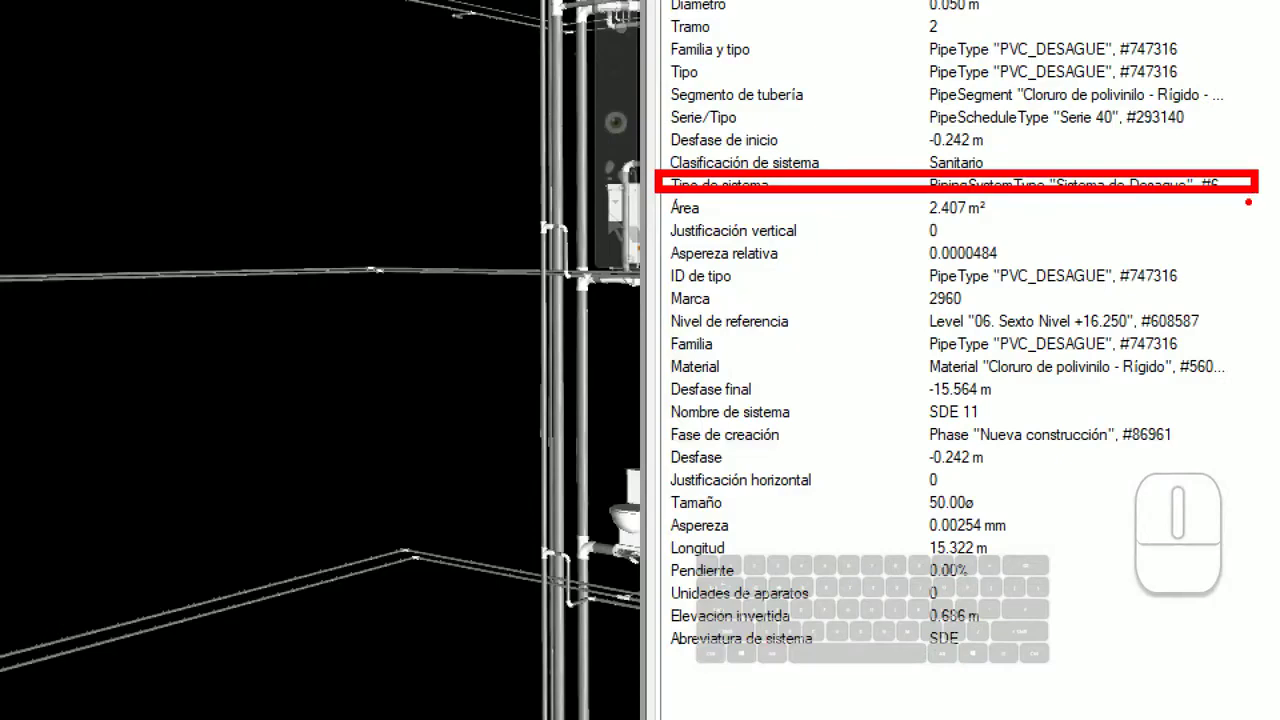
pyautogui.press('g')
pyautogui.moveTo(1161, 147)
pyautogui.mouseDown()
pyautogui.moveTo(1045, 197)
pyautogui.moveTo(1120, 235)
pyautogui.mouseUp()
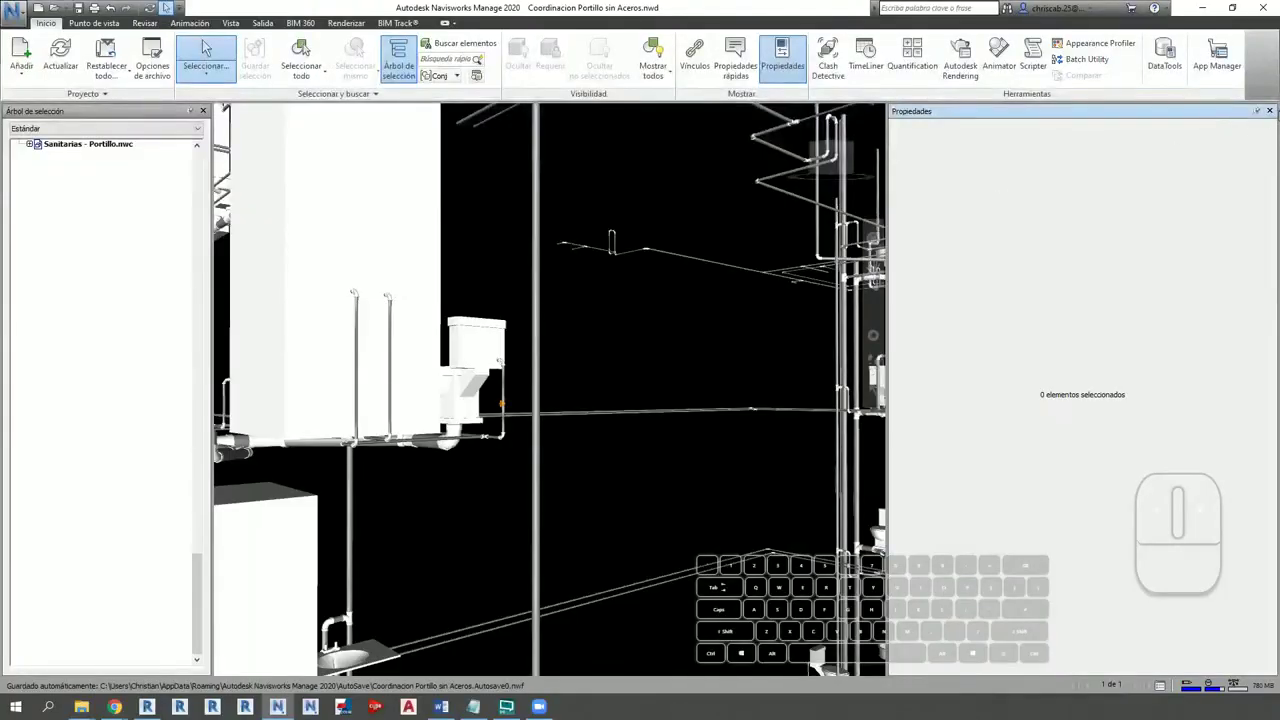
pyautogui.click(782, 60)
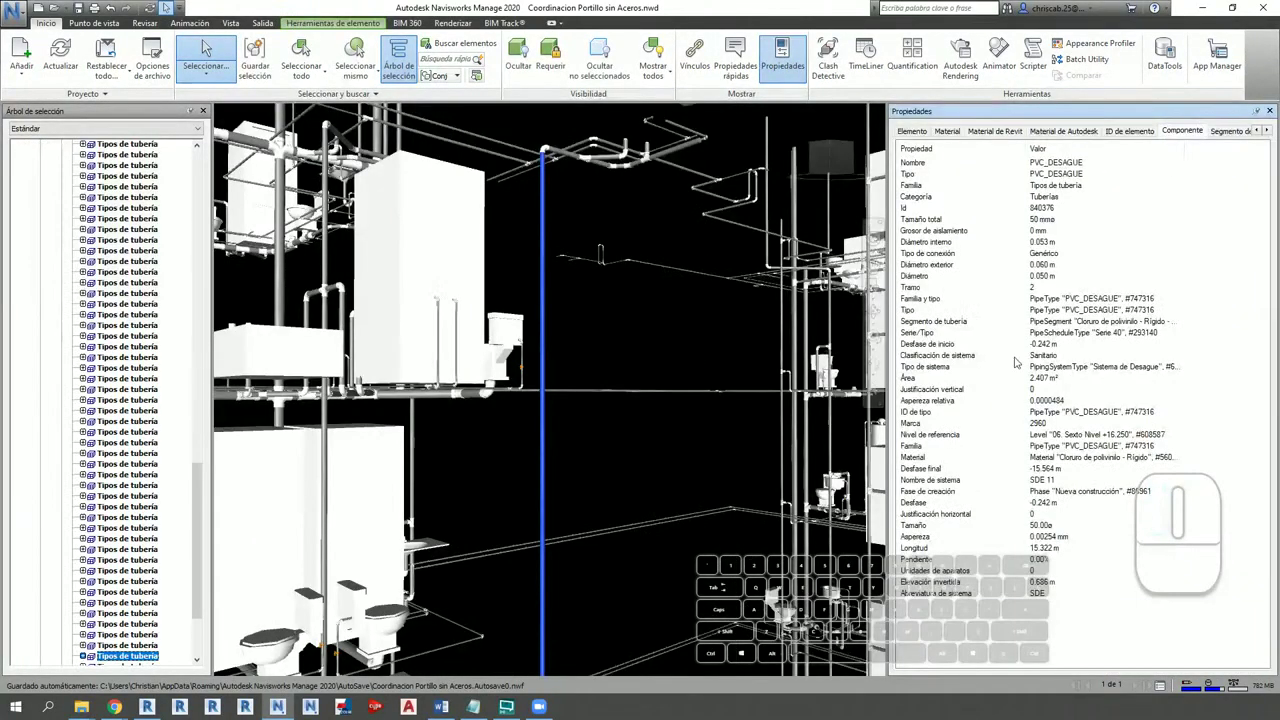
pyautogui.press('Escape')
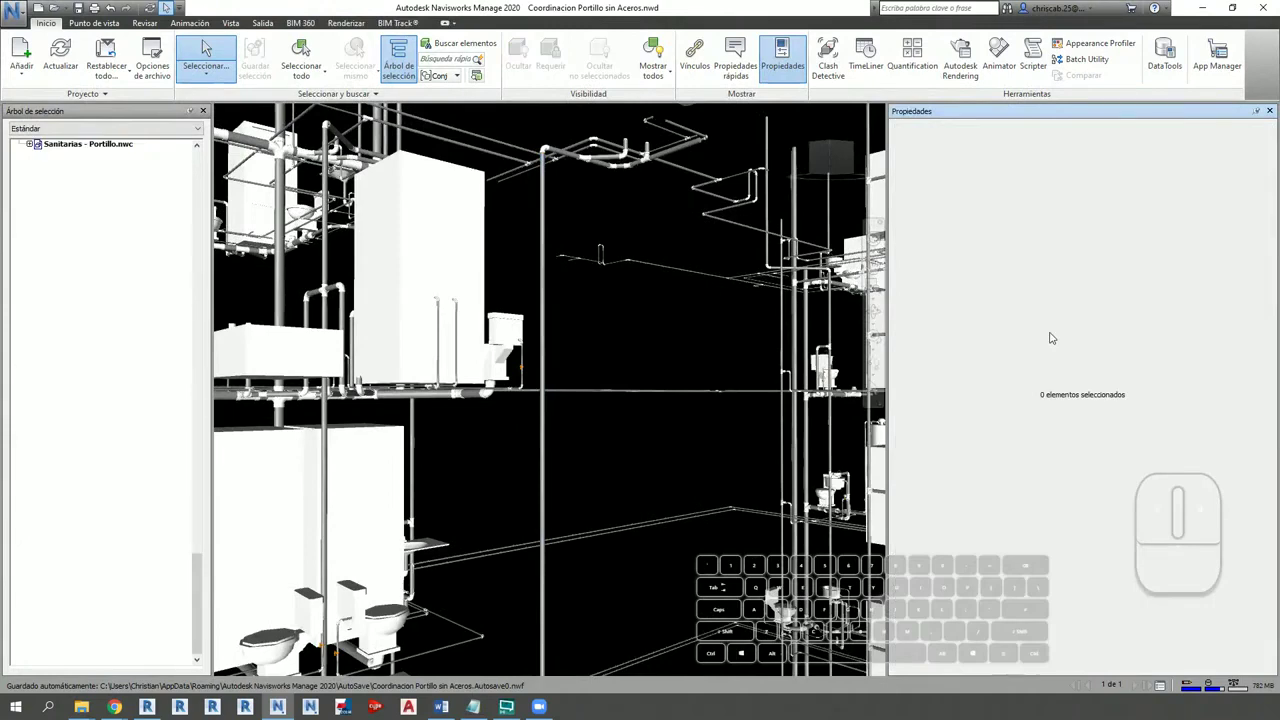
# Step: Close the element properties and switch the selection tree to the Propiedades view, expanding Tipo de sistema and its Nombre values
pyautogui.click(782, 60)
pyautogui.click(104, 128)
pyautogui.click(66, 165)
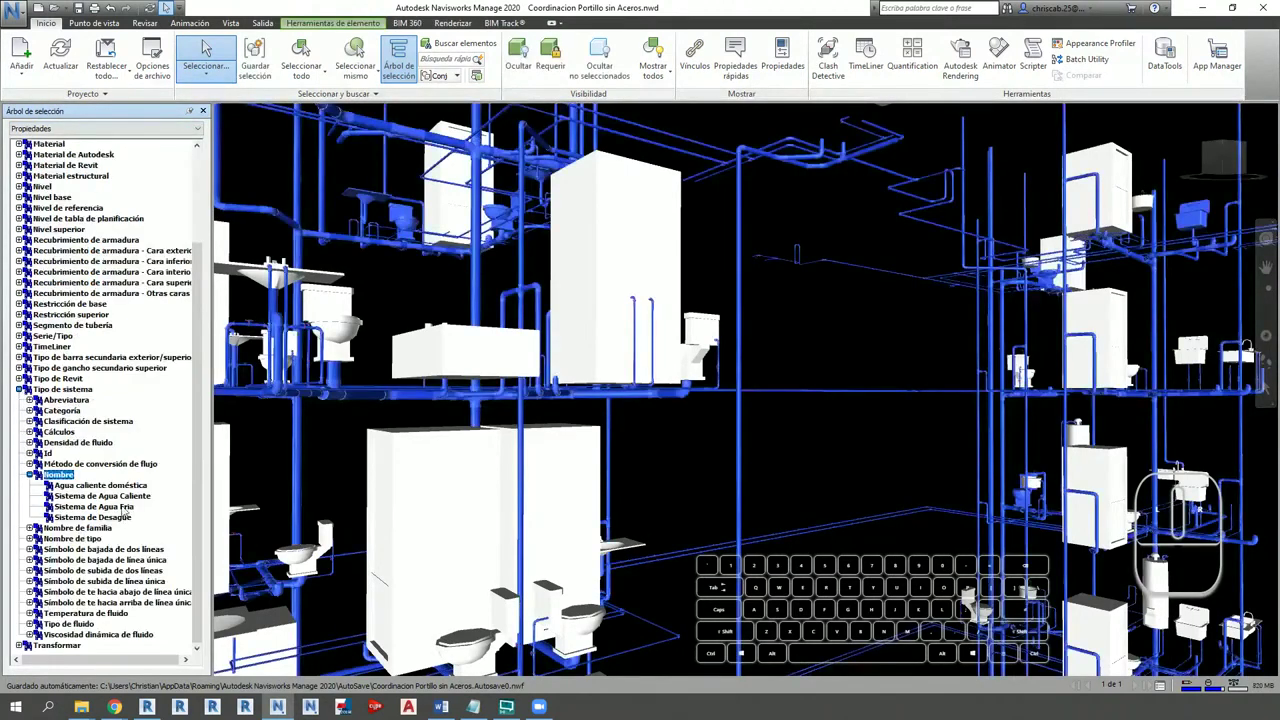
# Step: Override the pipe colours by system name: Sistema de Agua Caliente red, Sistema de Agua Fria blue and Sistema de Desague green
pyautogui.click(125, 497)
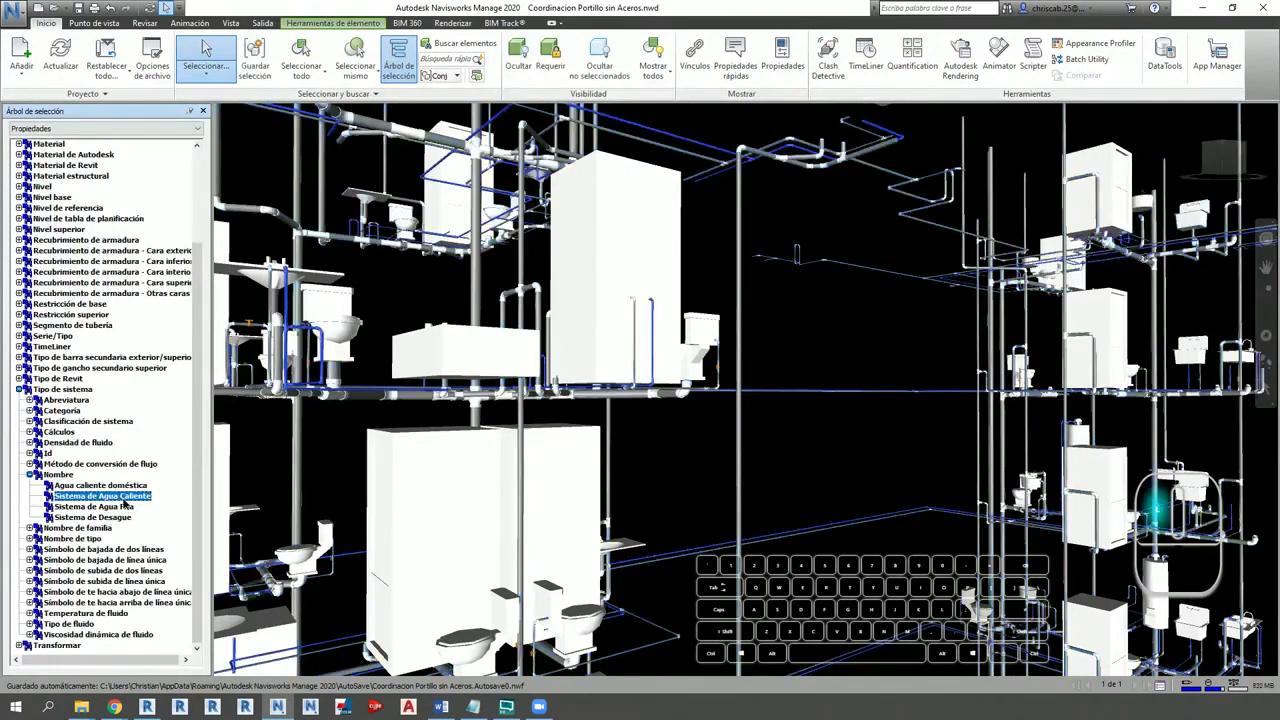
pyautogui.rightClick(125, 497)
pyautogui.click(118, 517)
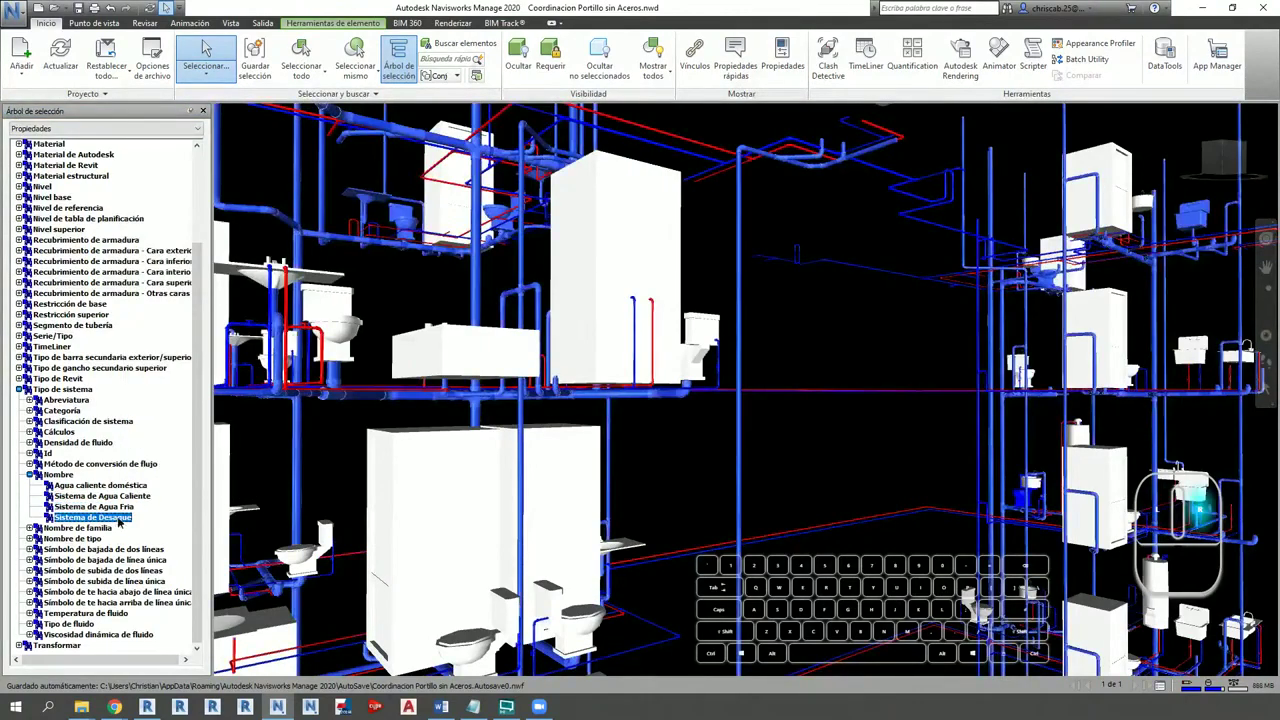
pyautogui.rightClick(118, 517)
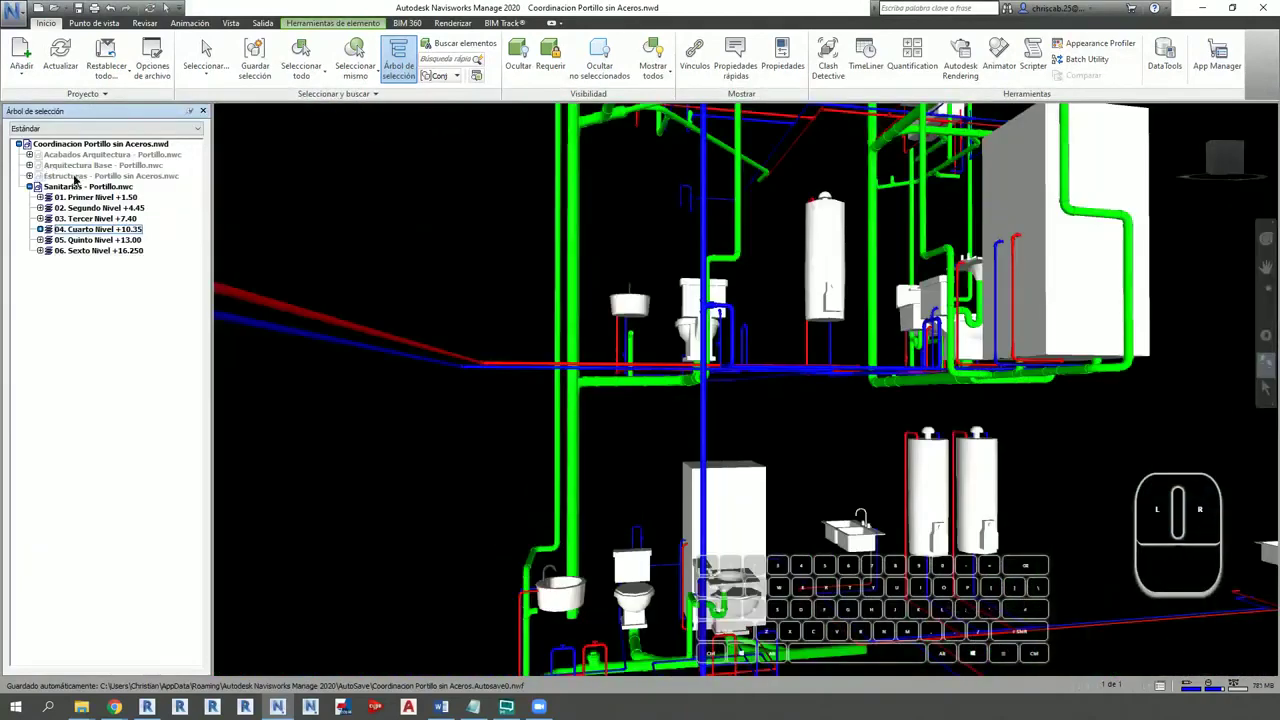
# Step: Show Estructuras - Portillo sin Aceros.nwc together with the pipes and examine where the green drain pipes meet the column and beam
pyautogui.click(110, 176)
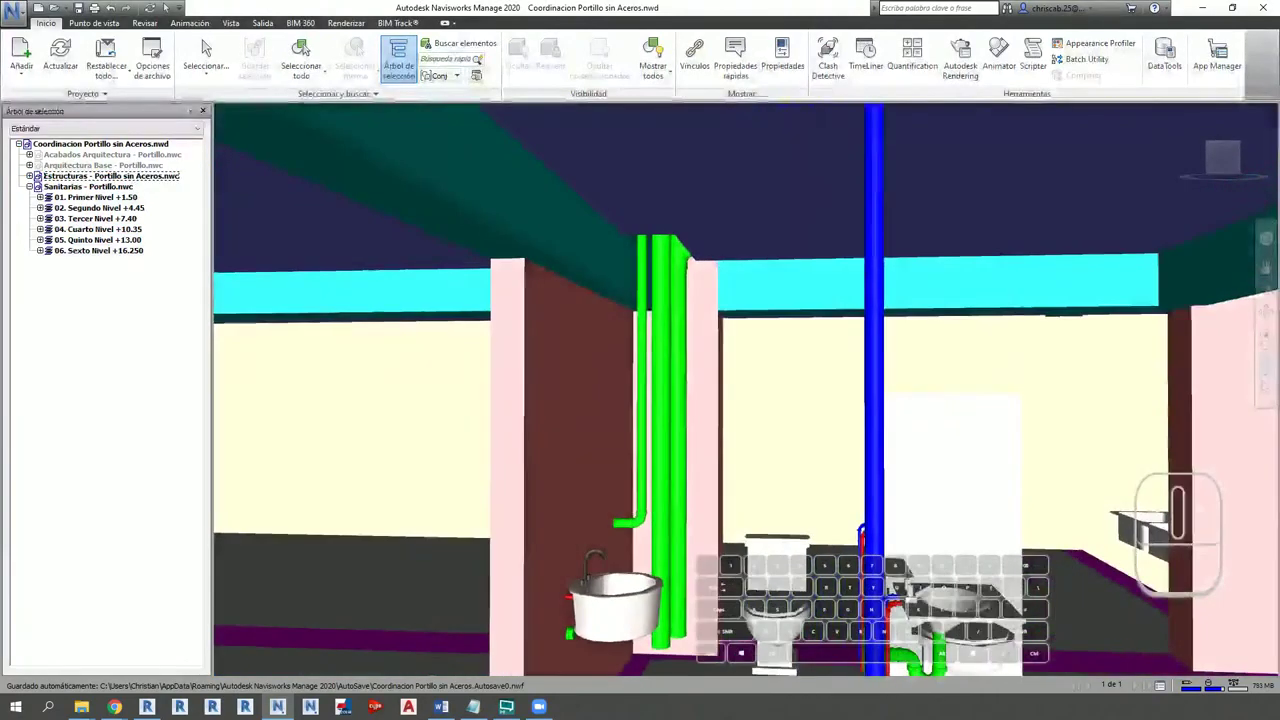
pyautogui.moveTo(745, 400); pyautogui.dragTo(735, 300)
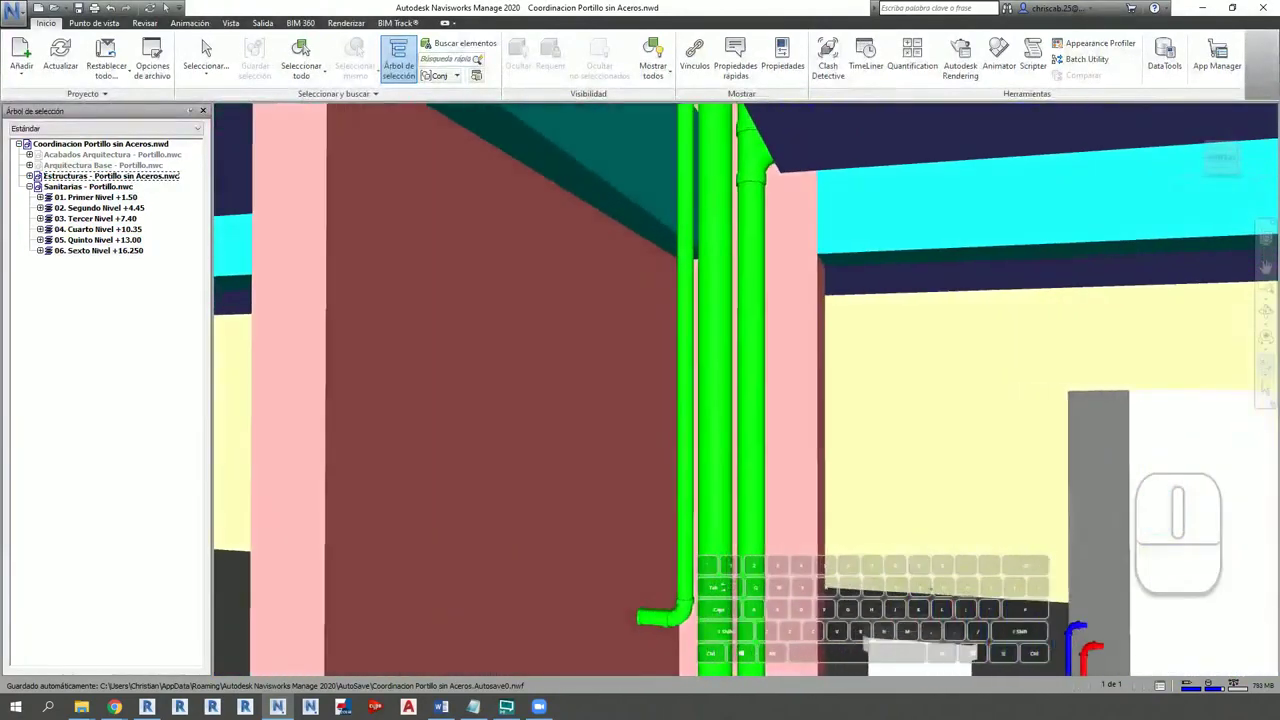
pyautogui.click(1262, 340)
pyautogui.moveTo(755, 400); pyautogui.dragTo(735, 262)
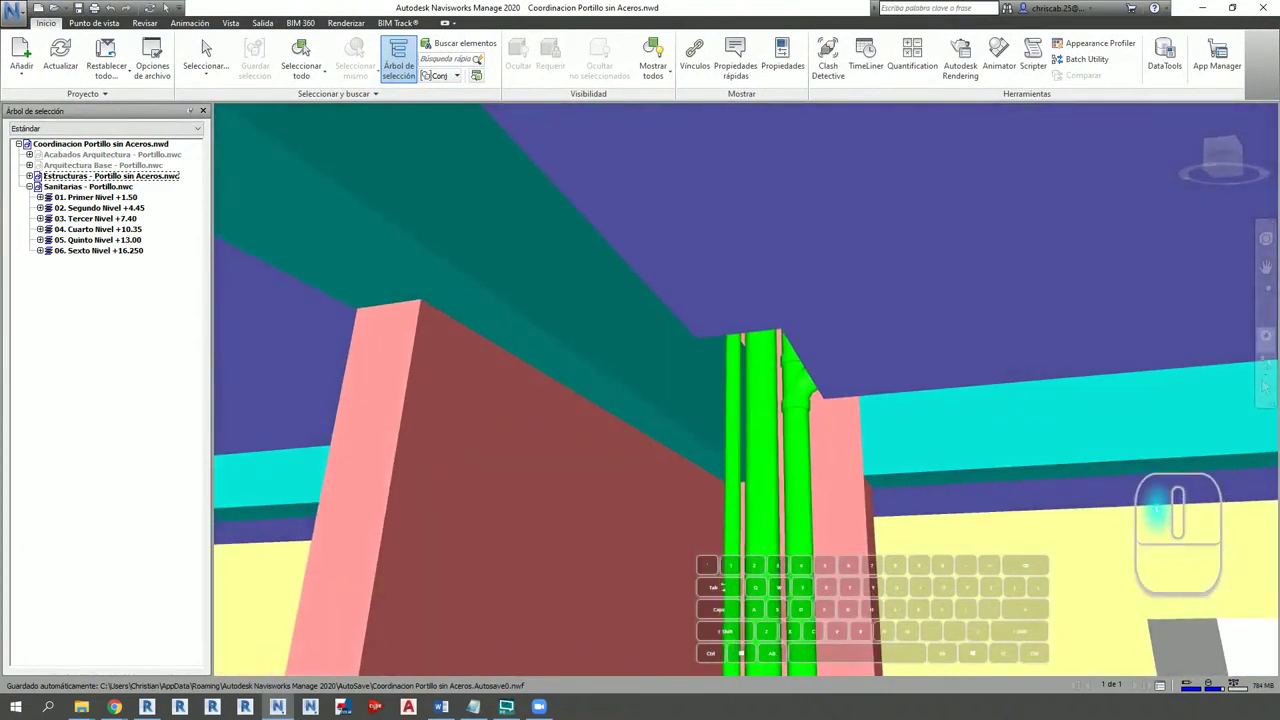
# Step: Override Estructuras - Portillo sin Aceros.nwc in transparent orange to expose the pipes inside the structure
pyautogui.moveTo(690, 325)
pyautogui.mouseDown()
pyautogui.moveTo(860, 360)
pyautogui.moveTo(885, 437)
pyautogui.moveTo(662, 418)
pyautogui.mouseUp()
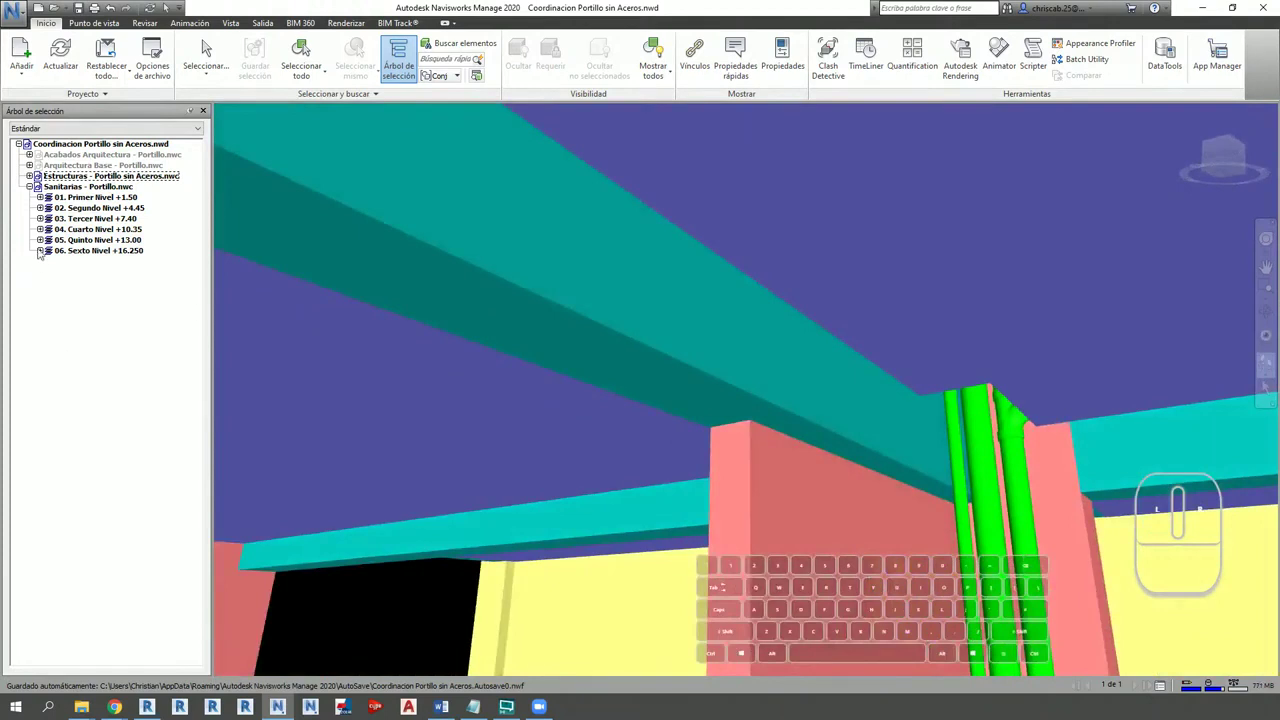
pyautogui.click(95, 178)
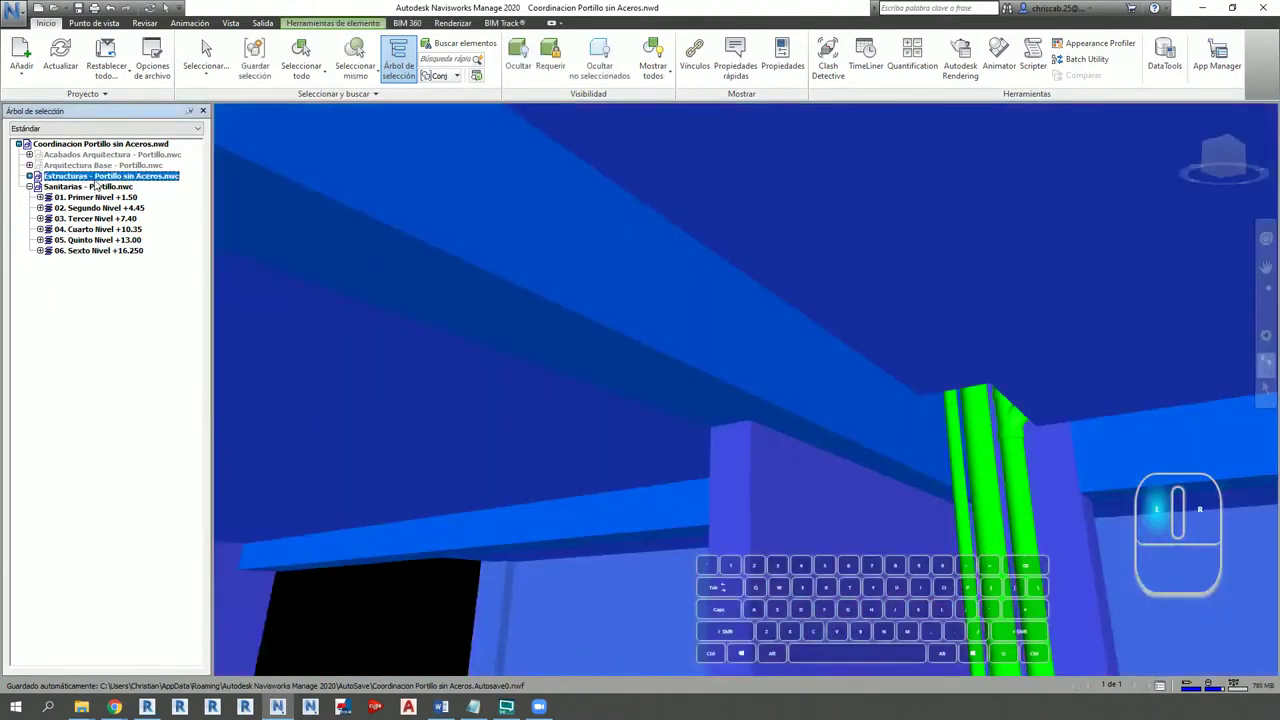
pyautogui.press('Escape')
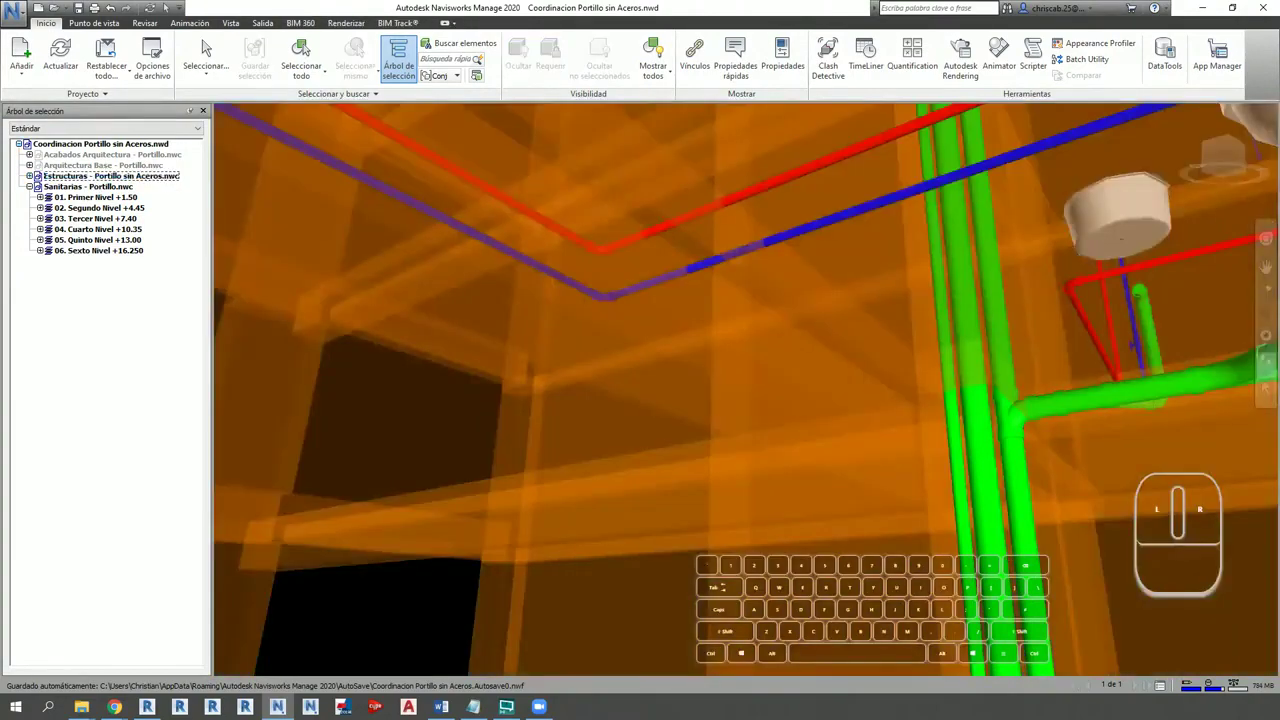
# Step: Reset the appearance overrides of Estructuras - Portillo sin Aceros.nwc to its original colours
pyautogui.moveTo(745, 390); pyautogui.dragTo(595, 340)
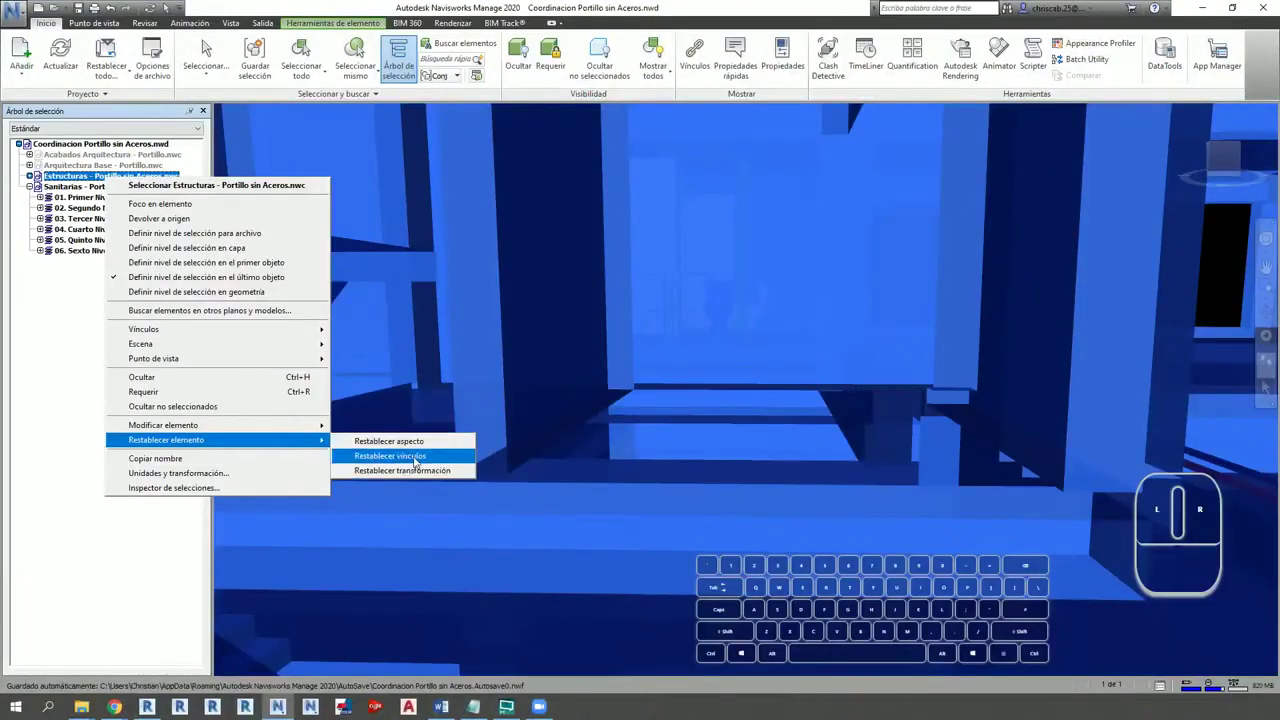
pyautogui.click(414, 450)
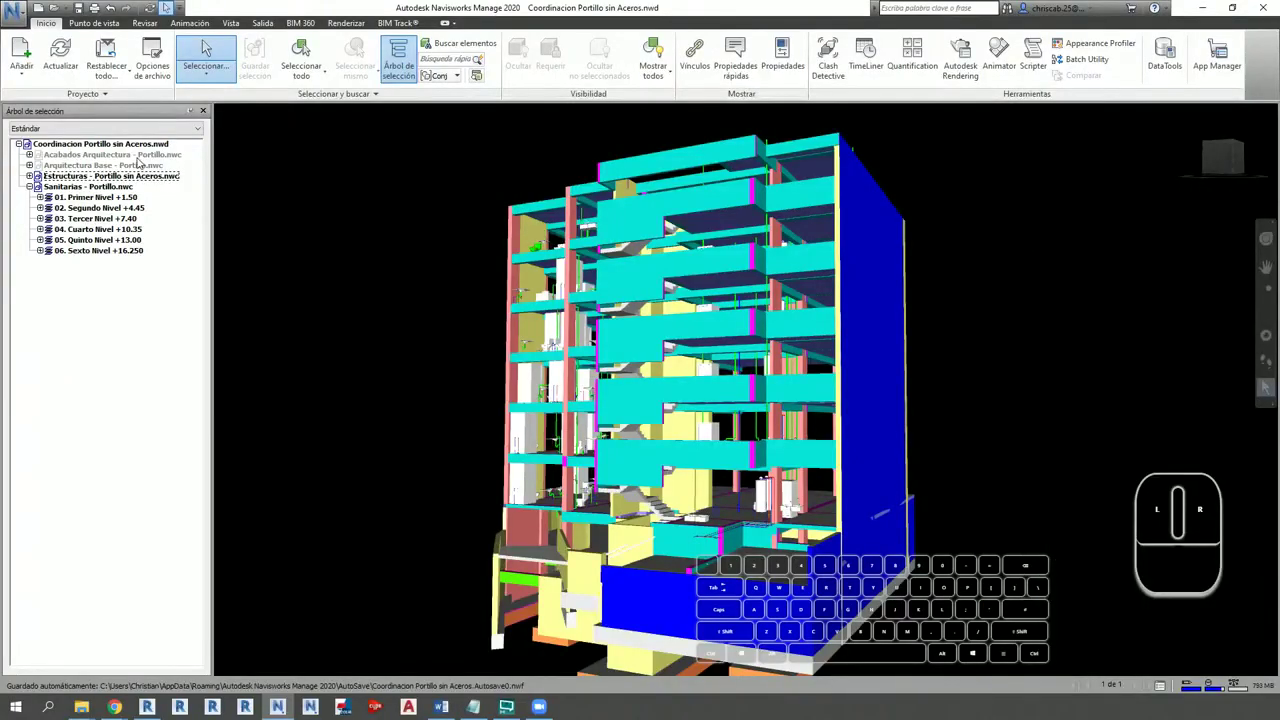
# Step: Unhide Acabados Arquitectura - Portillo.nwc and cut the building with a horizontal section plane to inspect a bathroom on an upper floor
pyautogui.click(196, 162)
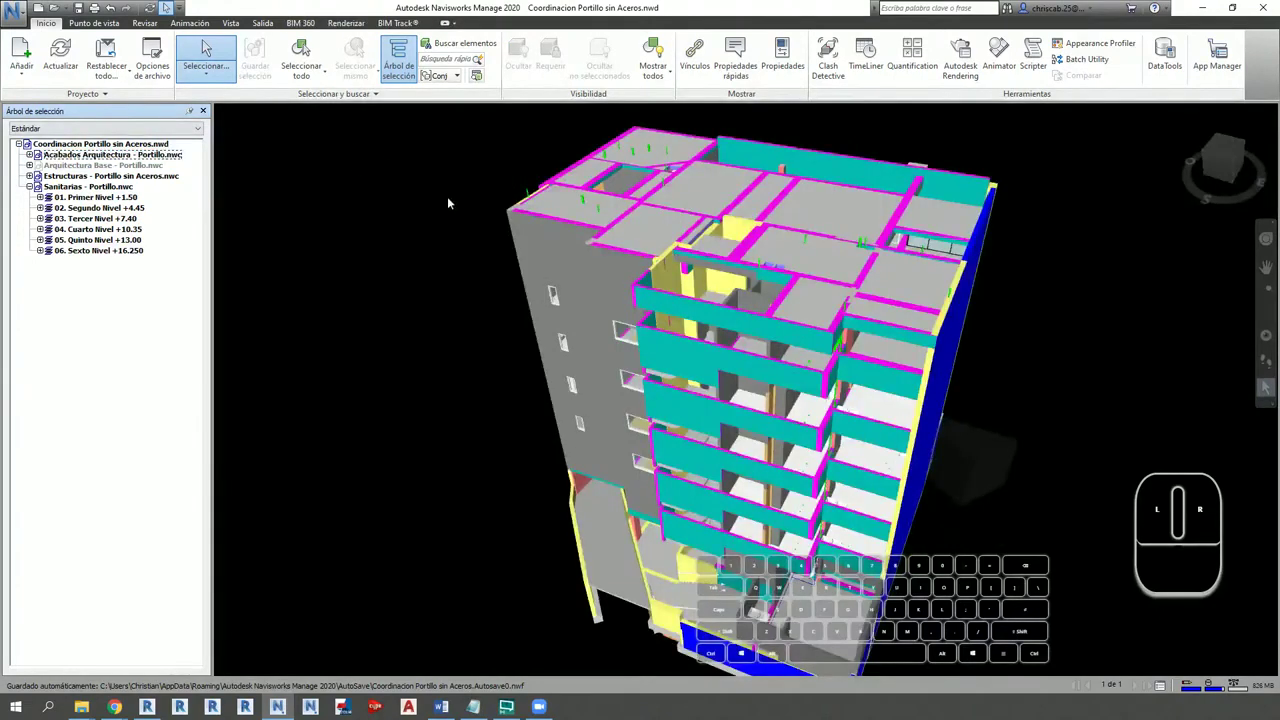
pyautogui.scroll(1, 449, 200)
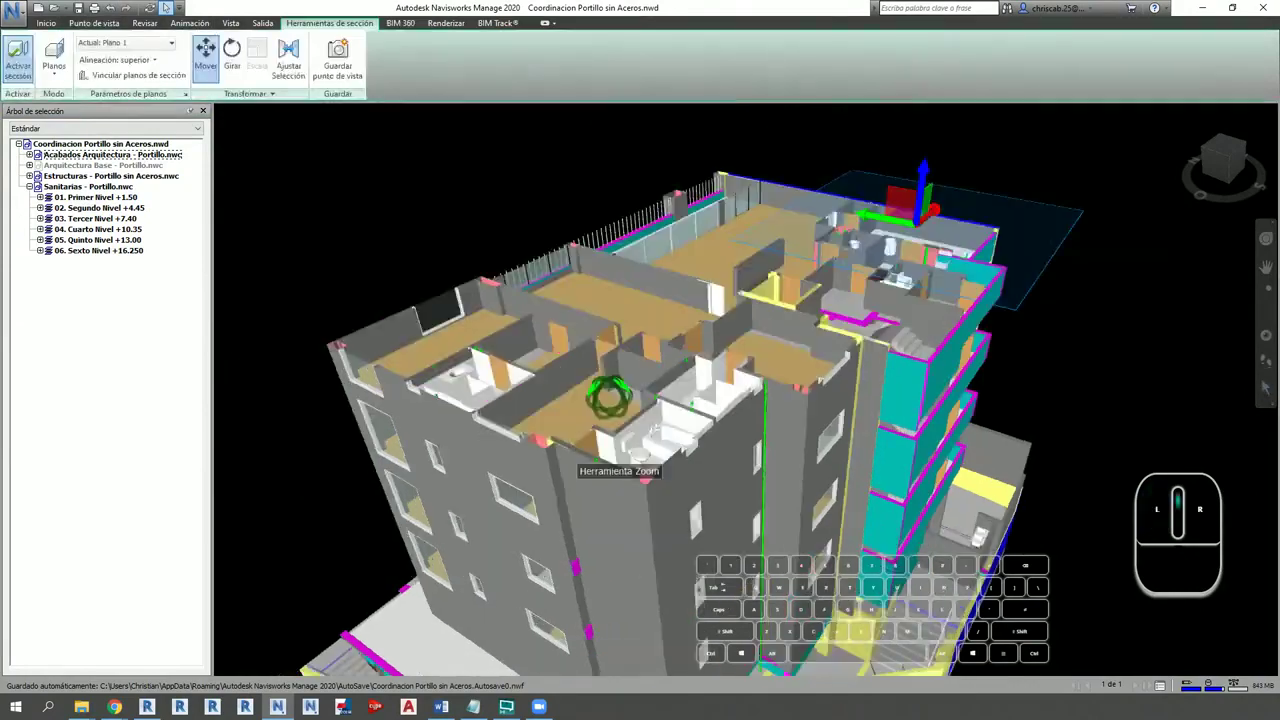
pyautogui.scroll(8, 608, 396)
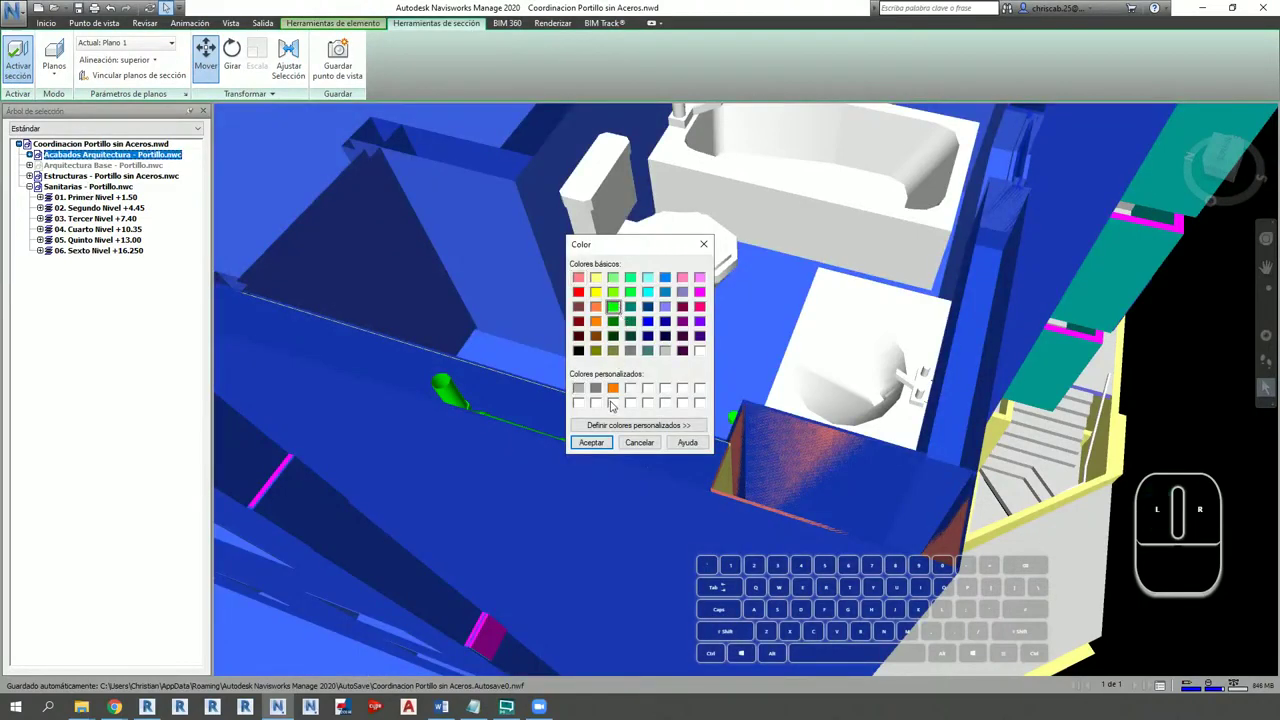
# Step: Override the colour of Acabados Arquitectura - Portillo.nwc with light pink and view the sectioned building from outside
pyautogui.click(700, 279)
pyautogui.moveTo(700, 400); pyautogui.dragTo(718, 325)
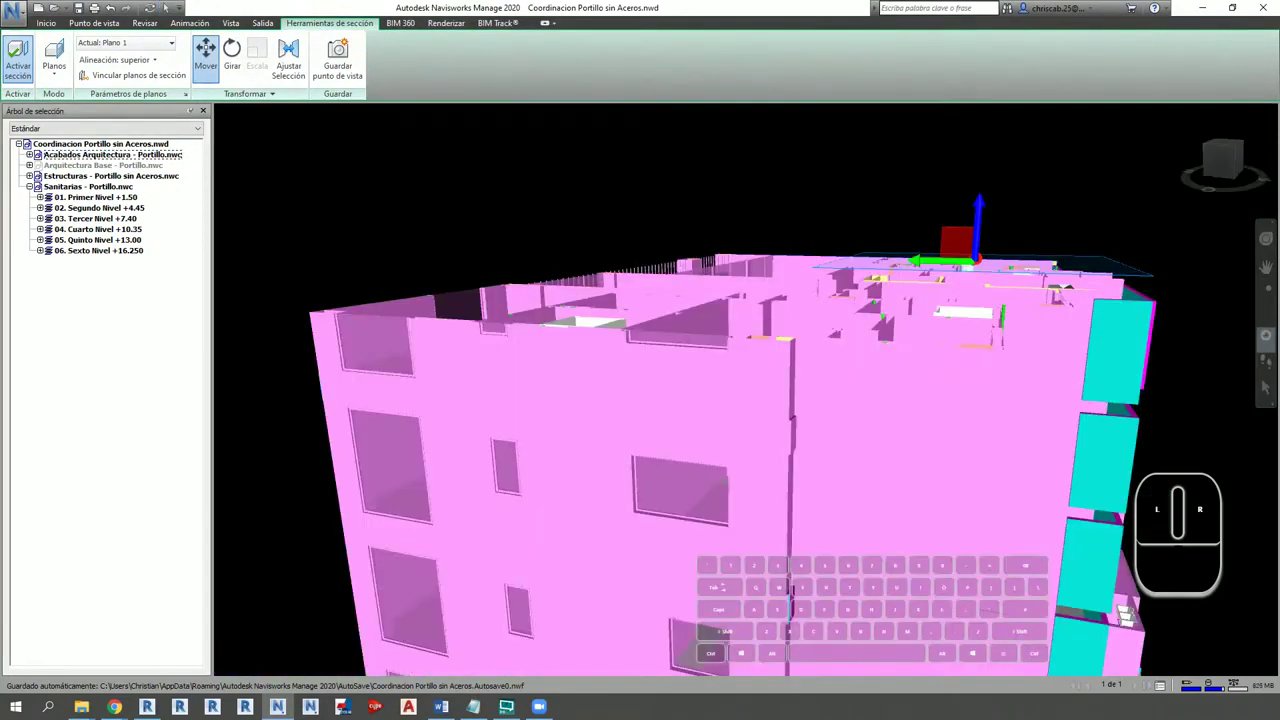
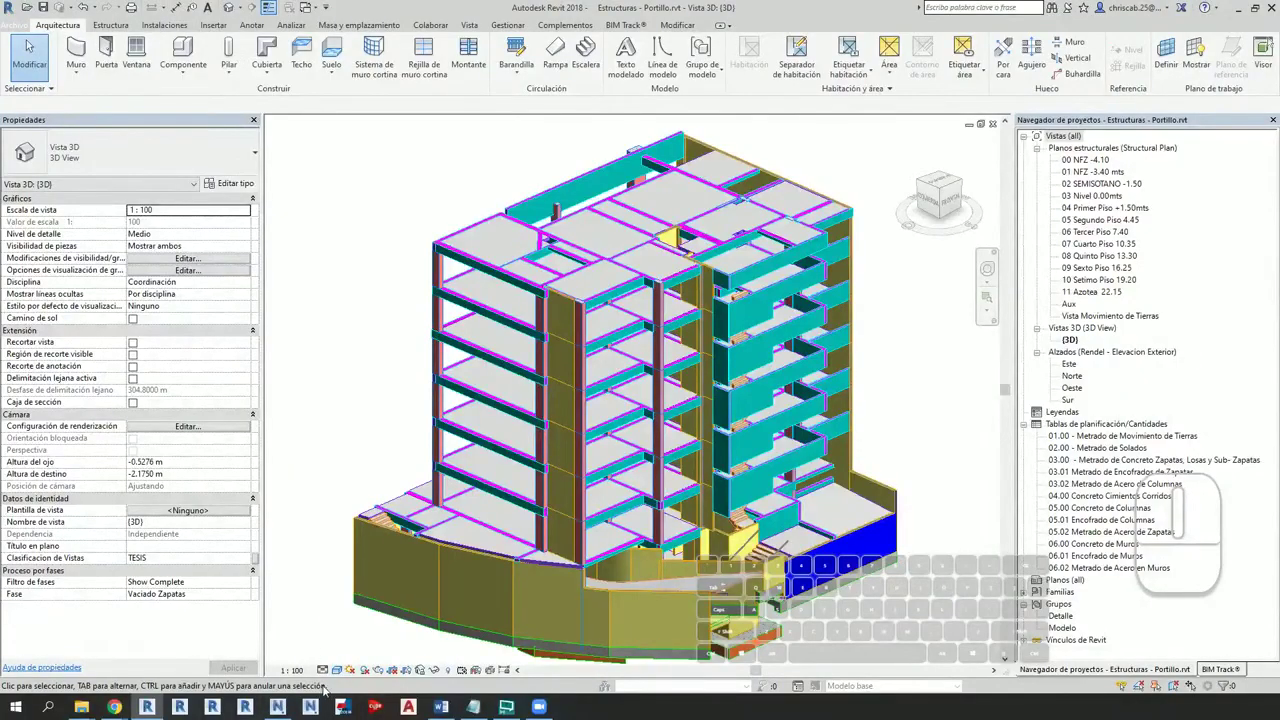
pyautogui.click(336, 670)
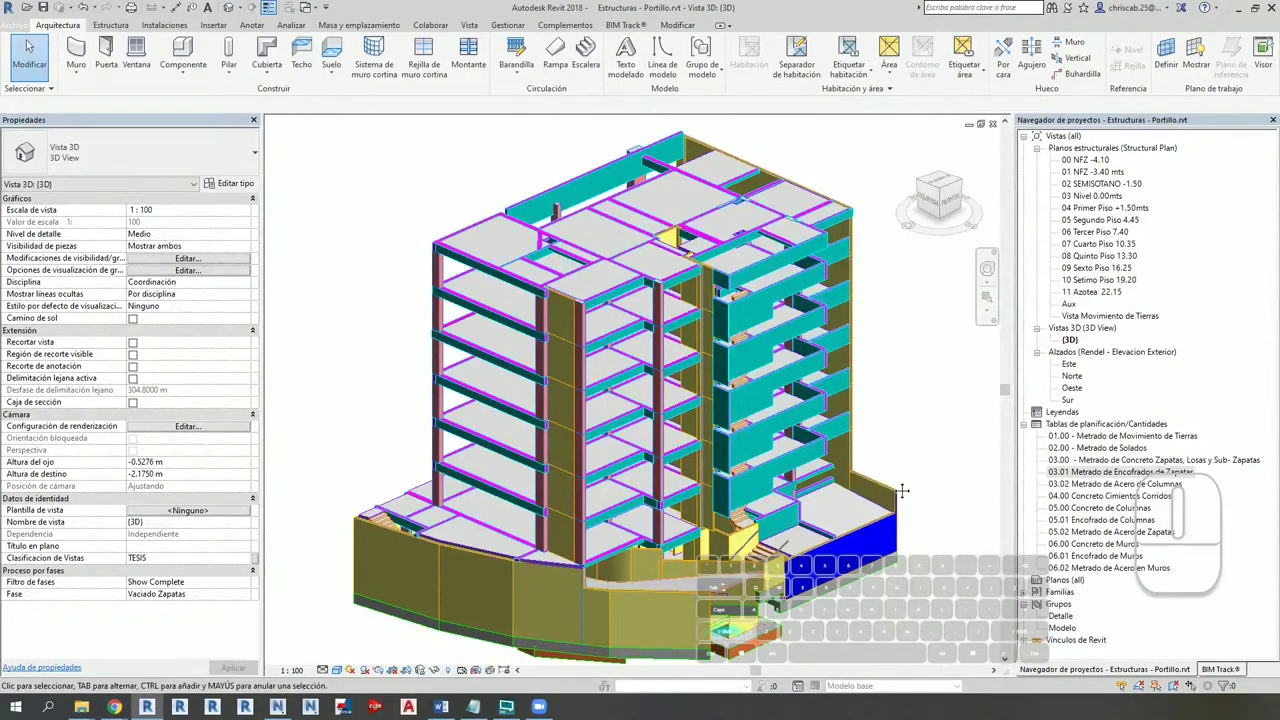
pyautogui.keyDown('shift'); pyautogui.moveTo(902, 491); pyautogui.dragTo(878, 492, button='middle'); pyautogui.keyUp('shift')
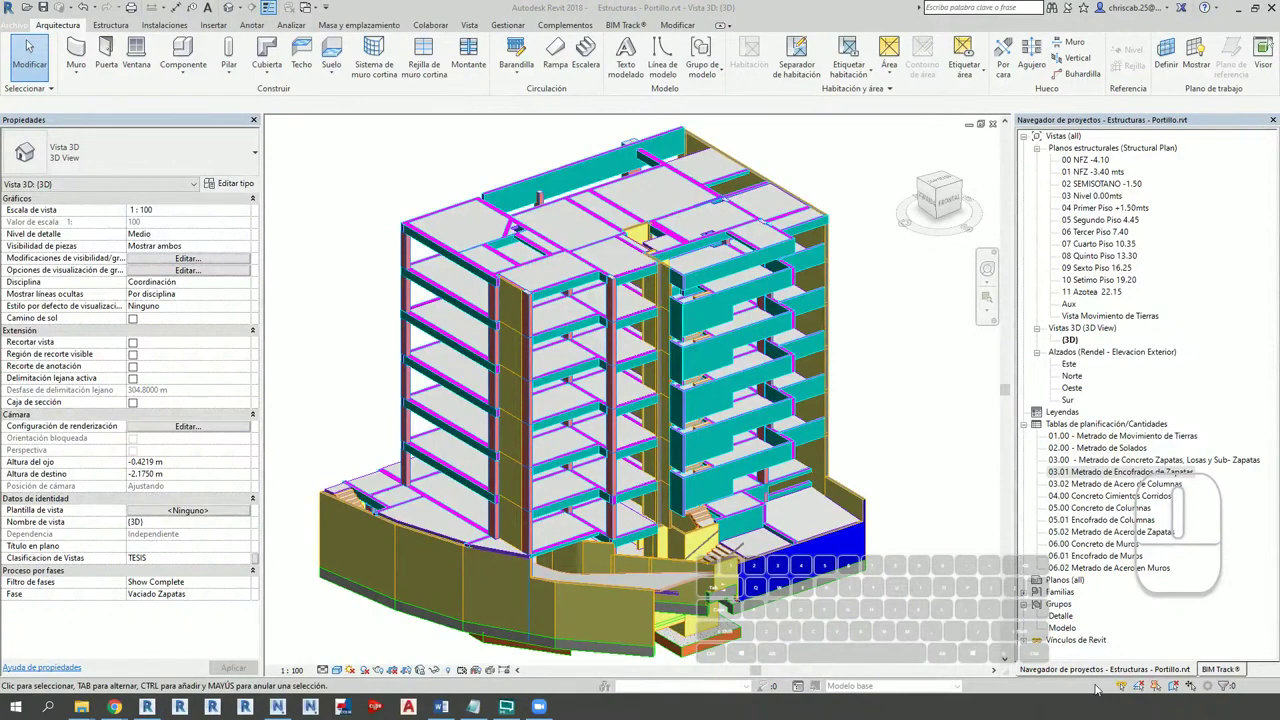
pyautogui.click(919, 408)
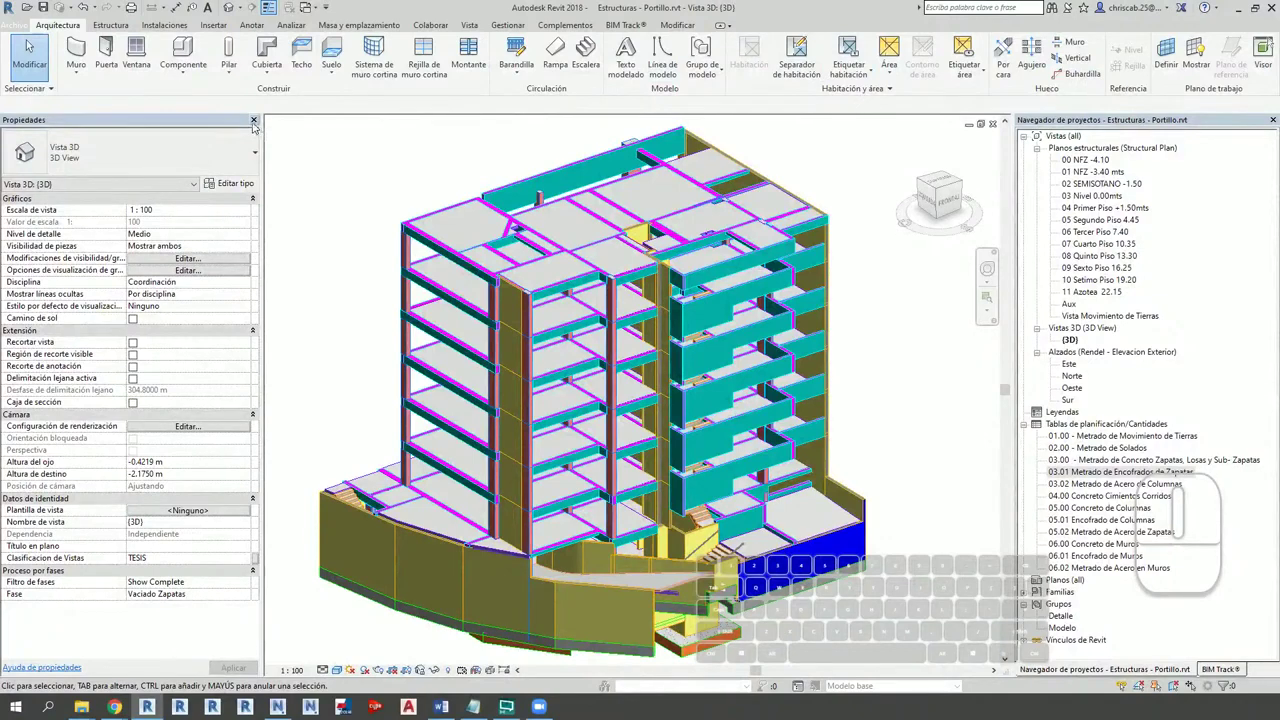
# Step: Close the Propiedades palette and the Navegador de proyectos to leave only the 3D view of the structure
pyautogui.click(253, 122)
pyautogui.click(1273, 121)
pyautogui.click(1273, 121)
pyautogui.moveTo(669, 303); pyautogui.dragTo(955, 309, button='middle')
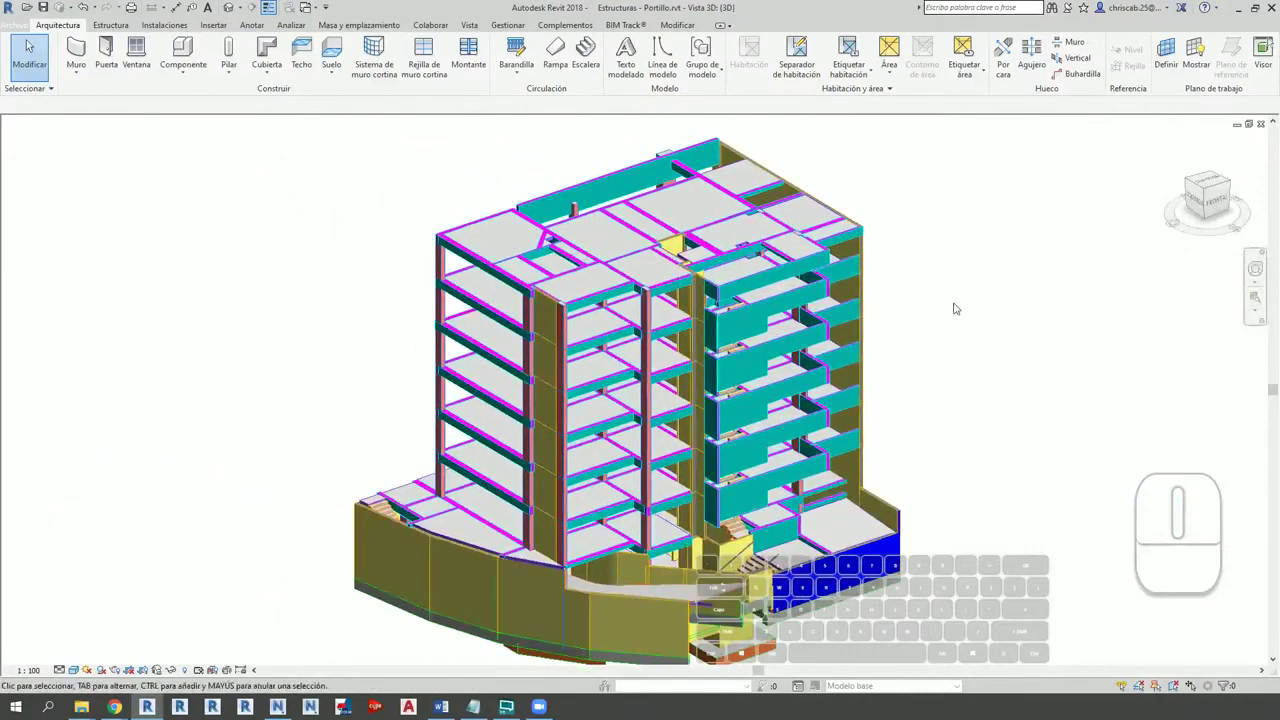
pyautogui.moveTo(995, 337); pyautogui.dragTo(977, 323, button='middle')
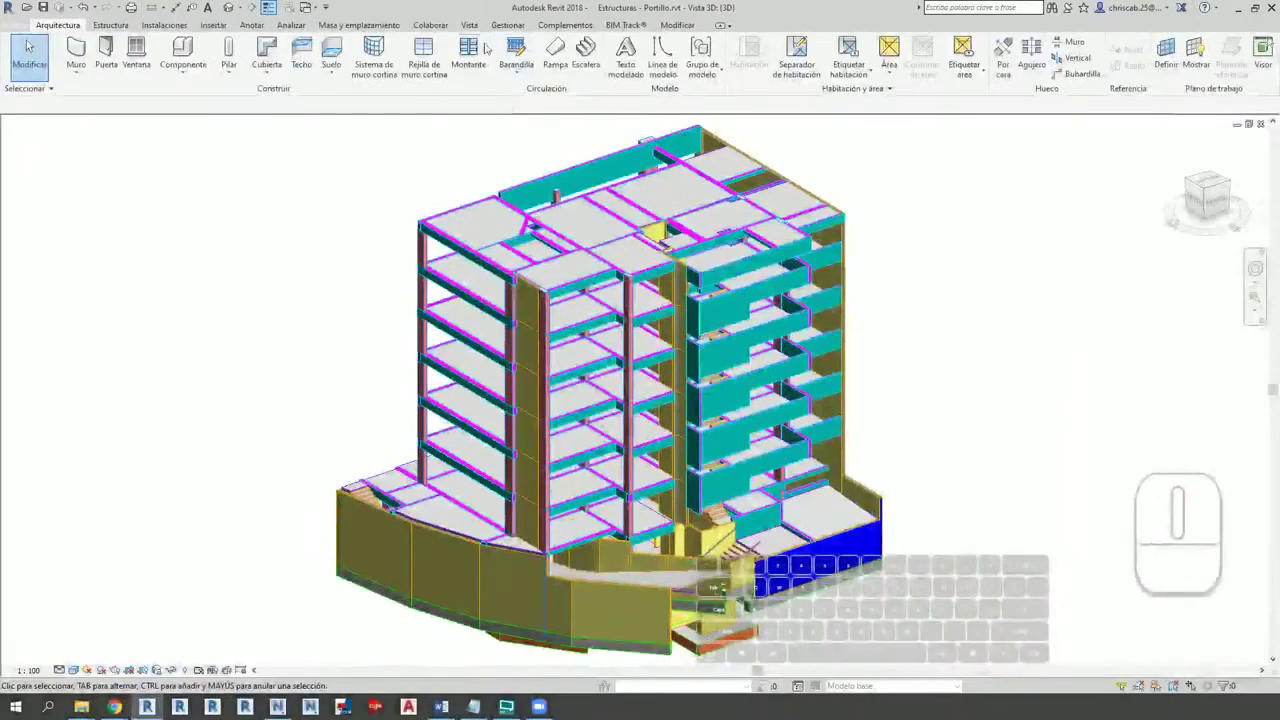
# Step: Restore the Navegador de proyectos and Propiedades palettes through the Interfaz de usuario options
pyautogui.click(479, 50)
pyautogui.keyDown('ctrl'); pyautogui.keyDown('shift'); pyautogui.moveTo(1211, 315); pyautogui.dragTo(1212, 170); pyautogui.keyUp('shift'); pyautogui.keyUp('ctrl')
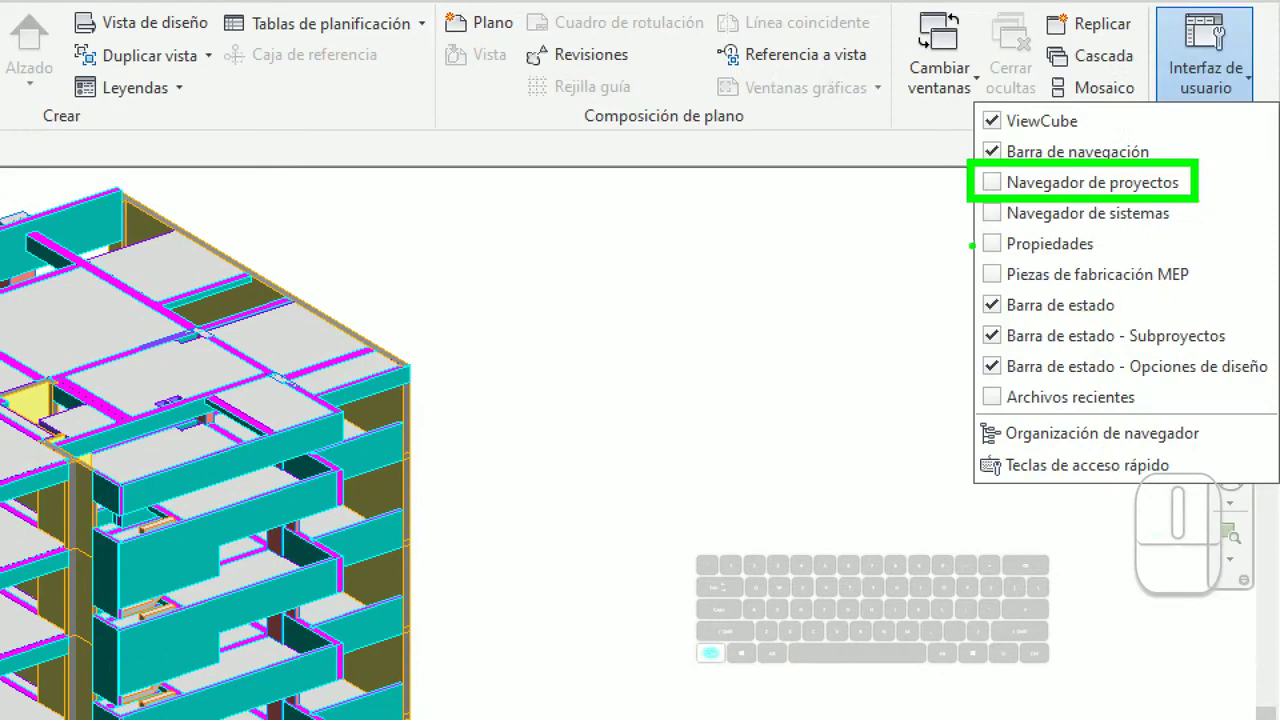
pyautogui.keyDown('ctrl'); pyautogui.moveTo(964, 228); pyautogui.dragTo(1120, 264); pyautogui.keyUp('ctrl')
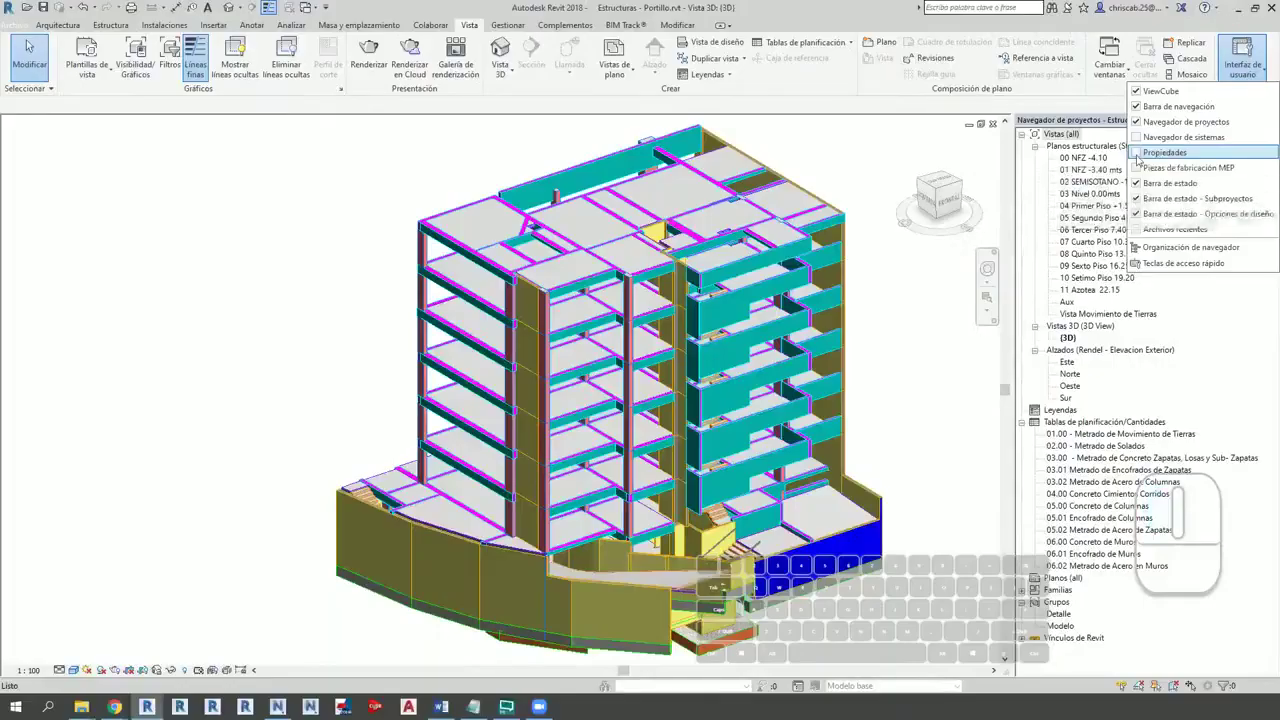
pyautogui.click(1050, 243)
pyautogui.moveTo(649, 289); pyautogui.dragTo(379, 292, button='middle')
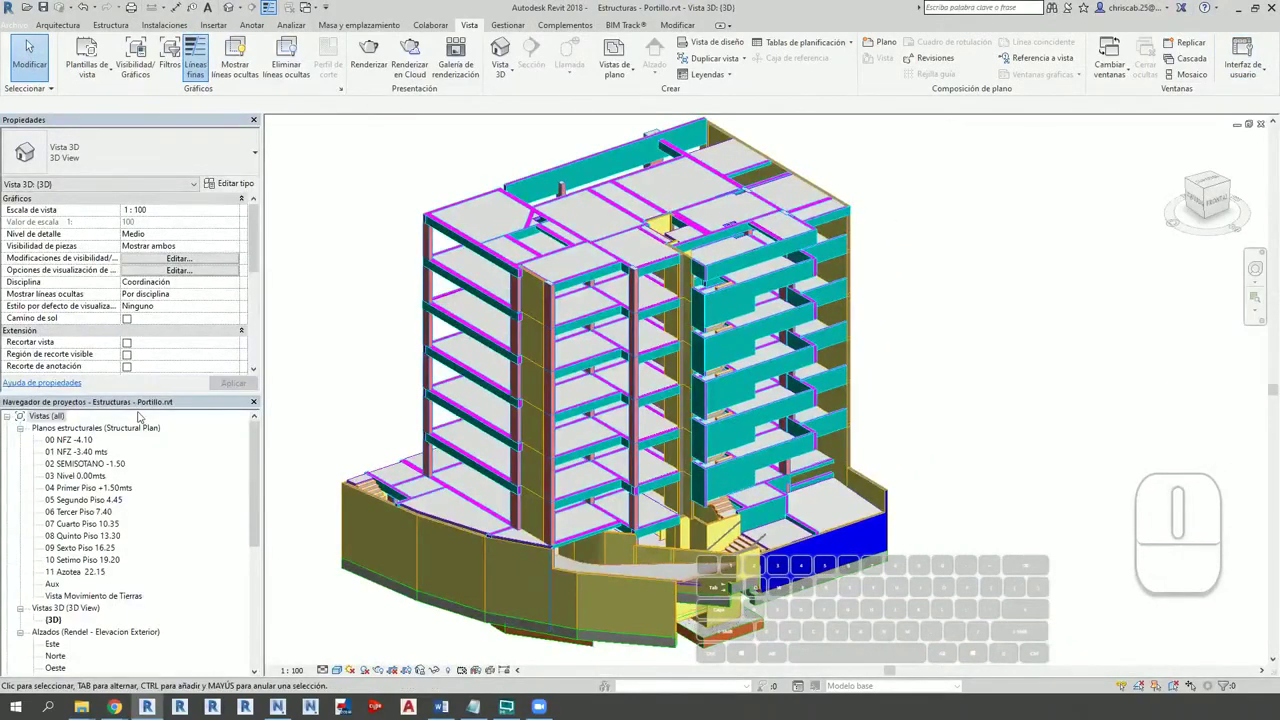
# Step: Undock the Navegador de proyectos and dock it on the opposite side of the drawing area from Propiedades
pyautogui.moveTo(128, 405); pyautogui.dragTo(940, 336)
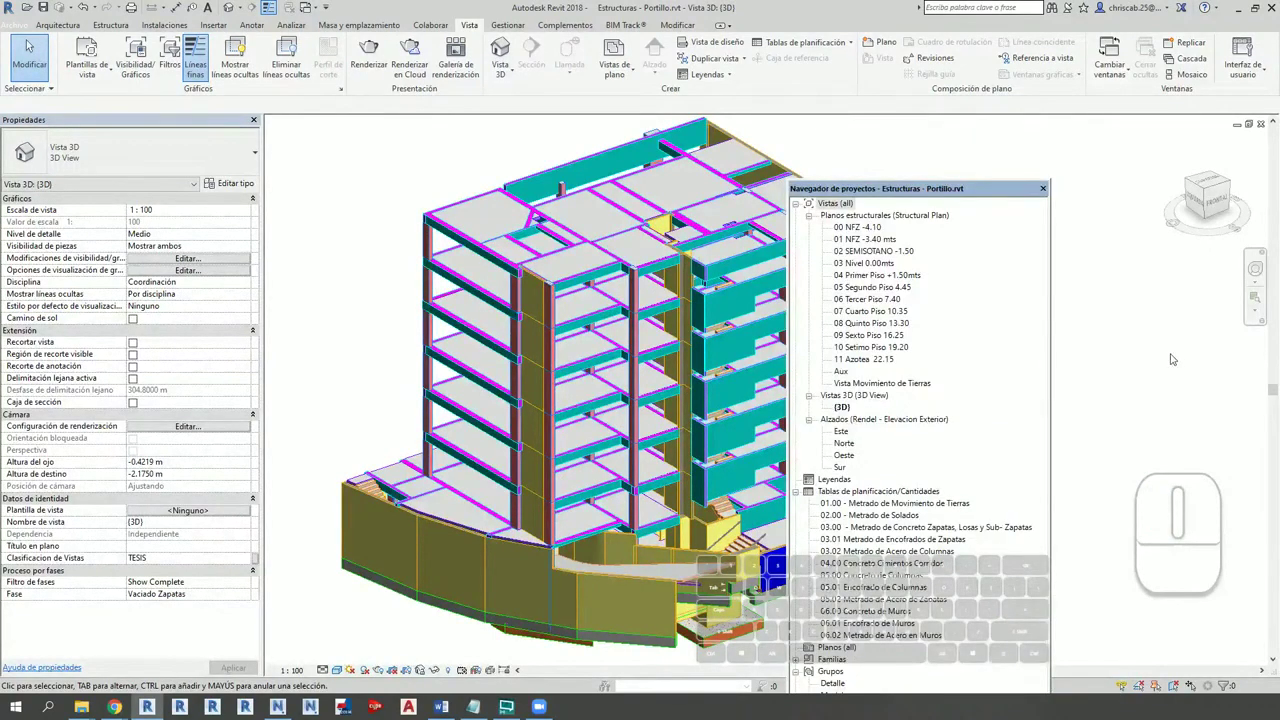
pyautogui.moveTo(990, 189); pyautogui.dragTo(1271, 390)
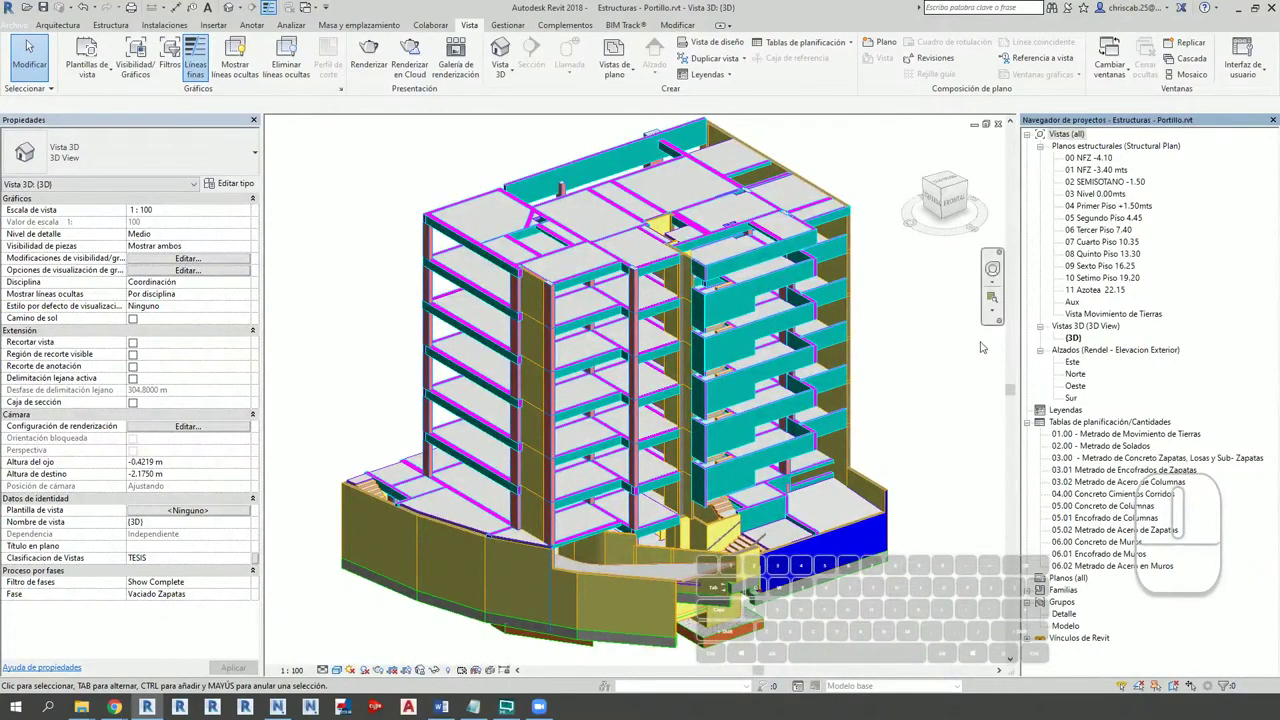
pyautogui.moveTo(930, 374); pyautogui.dragTo(918, 386, button='middle')
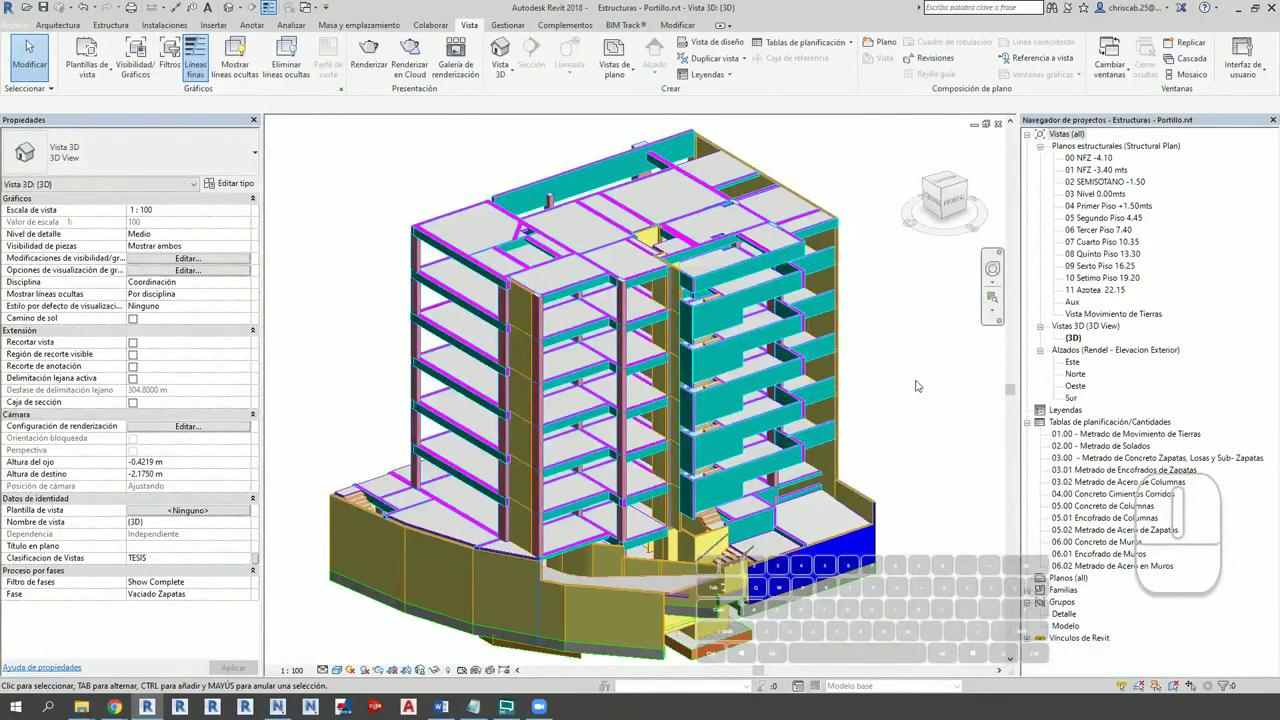
pyautogui.moveTo(918, 386); pyautogui.dragTo(932, 387, button='middle')
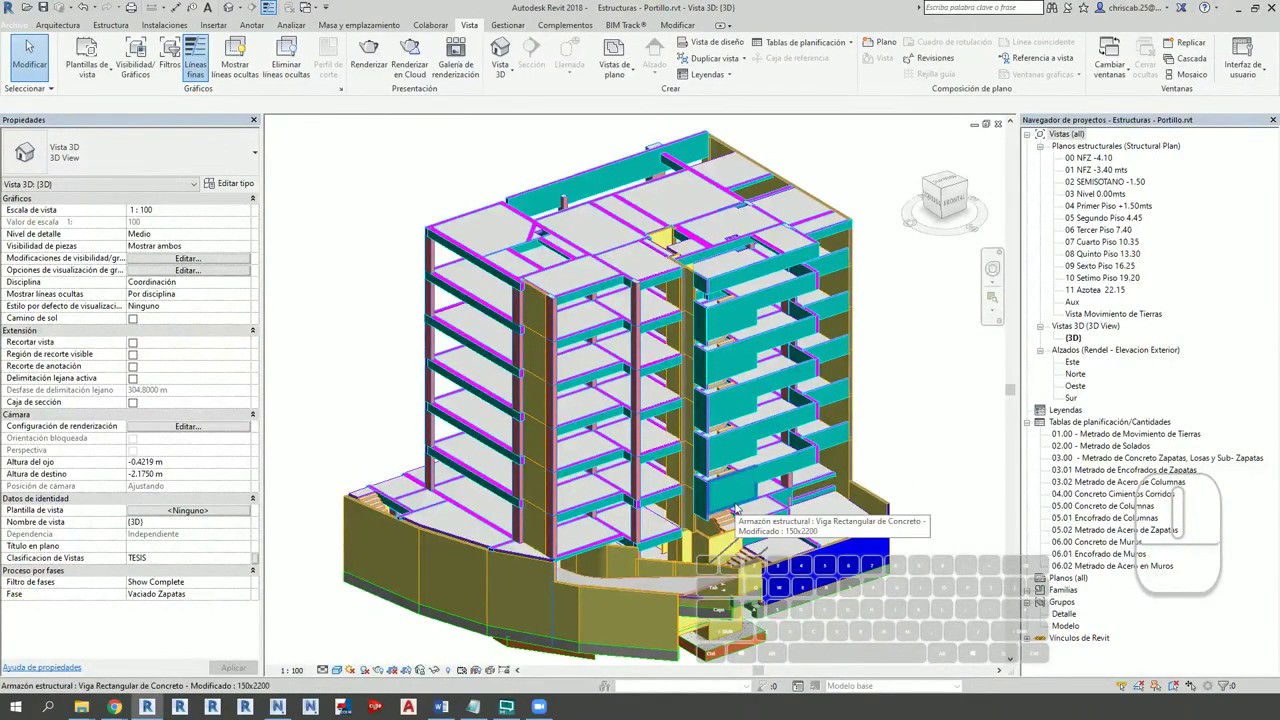
# Step: Examine the structural model in the 3D view, from the floor beams and stairs down to the footings
pyautogui.scroll(3, 737, 511)
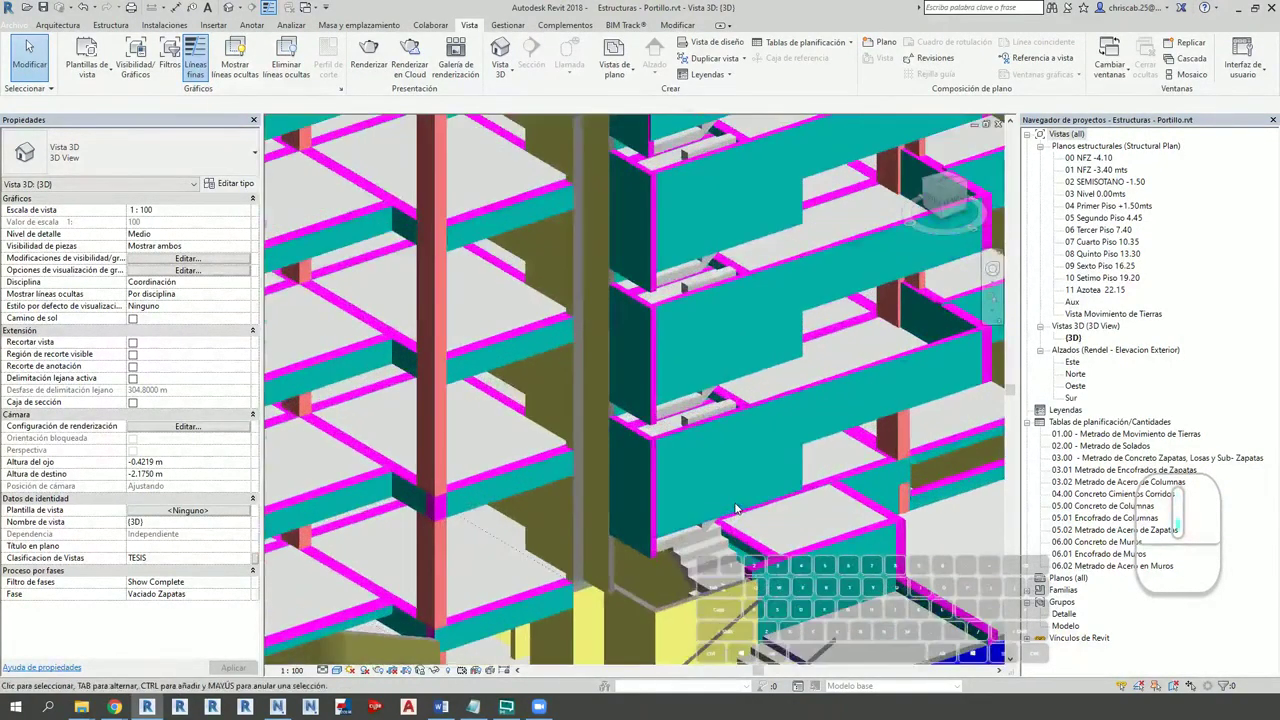
pyautogui.scroll(-6, 737, 511)
pyautogui.scroll(8, 737, 511)
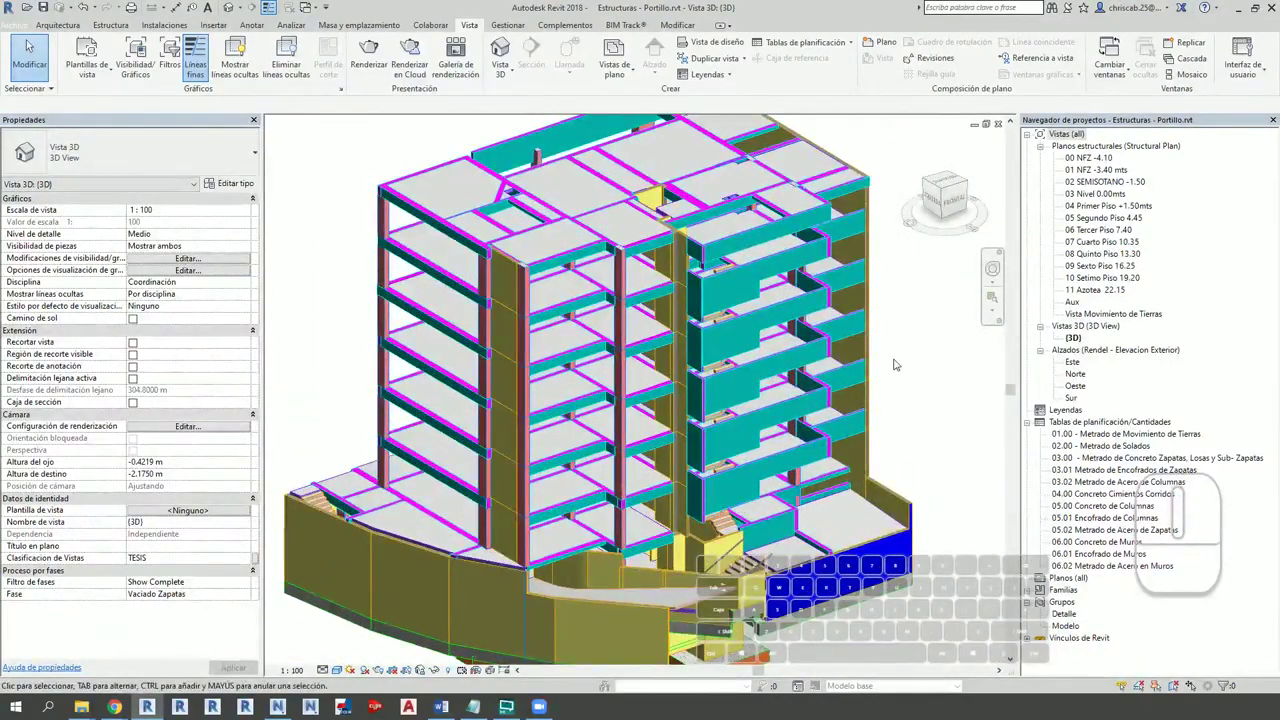
pyautogui.moveTo(903, 369)
pyautogui.mouseDown(button='middle')
pyautogui.moveTo(822, 516)
pyautogui.moveTo(706, 528)
pyautogui.moveTo(580, 332)
pyautogui.moveTo(826, 297)
pyautogui.moveTo(905, 372)
pyautogui.moveTo(898, 380)
pyautogui.mouseUp(button='middle')
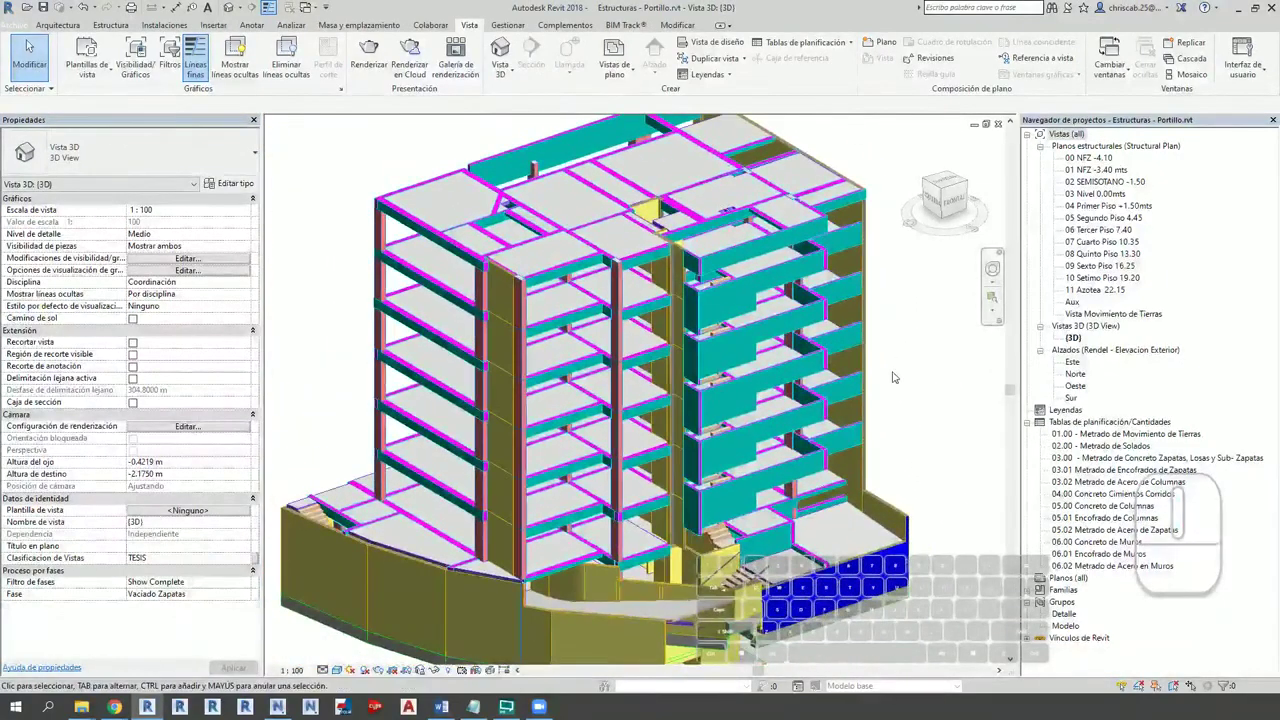
pyautogui.hotkey('alt', 'Tab')
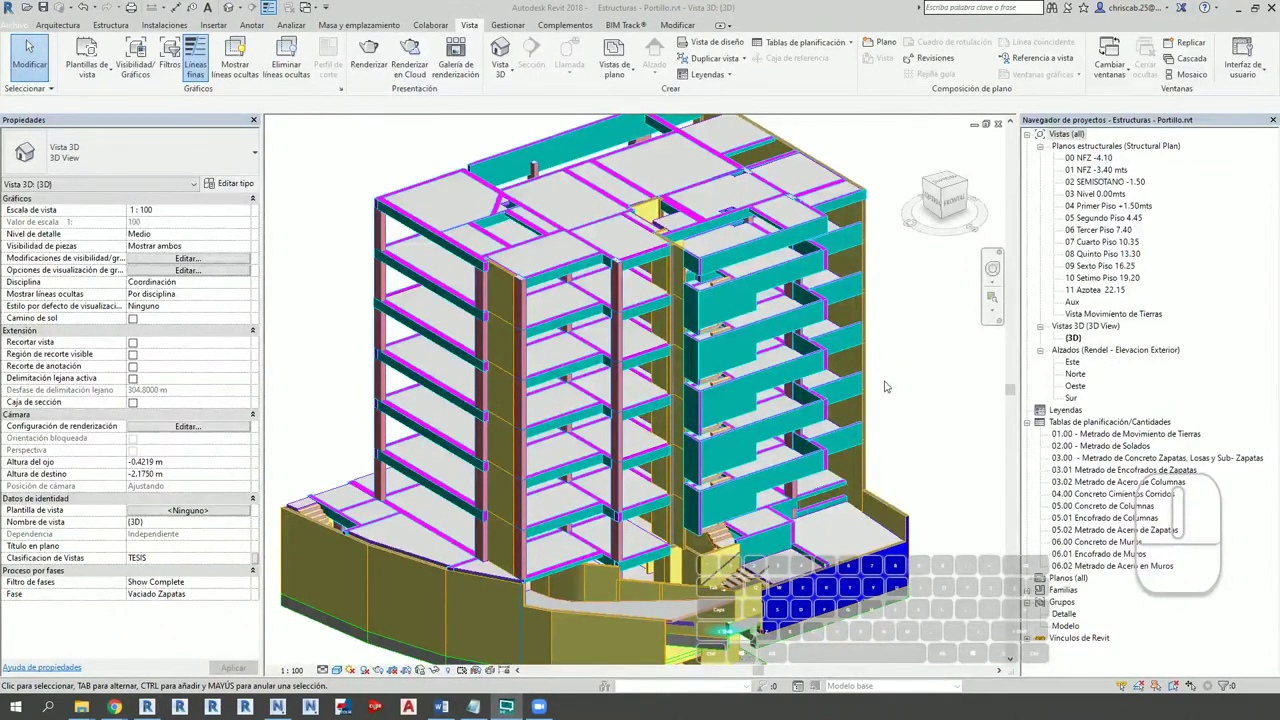
pyautogui.keyDown('shift'); pyautogui.moveTo(904, 390); pyautogui.dragTo(567, 448, button='middle'); pyautogui.keyUp('shift')
pyautogui.scroll(5, 604, 587)
pyautogui.scroll(5, 650, 540)
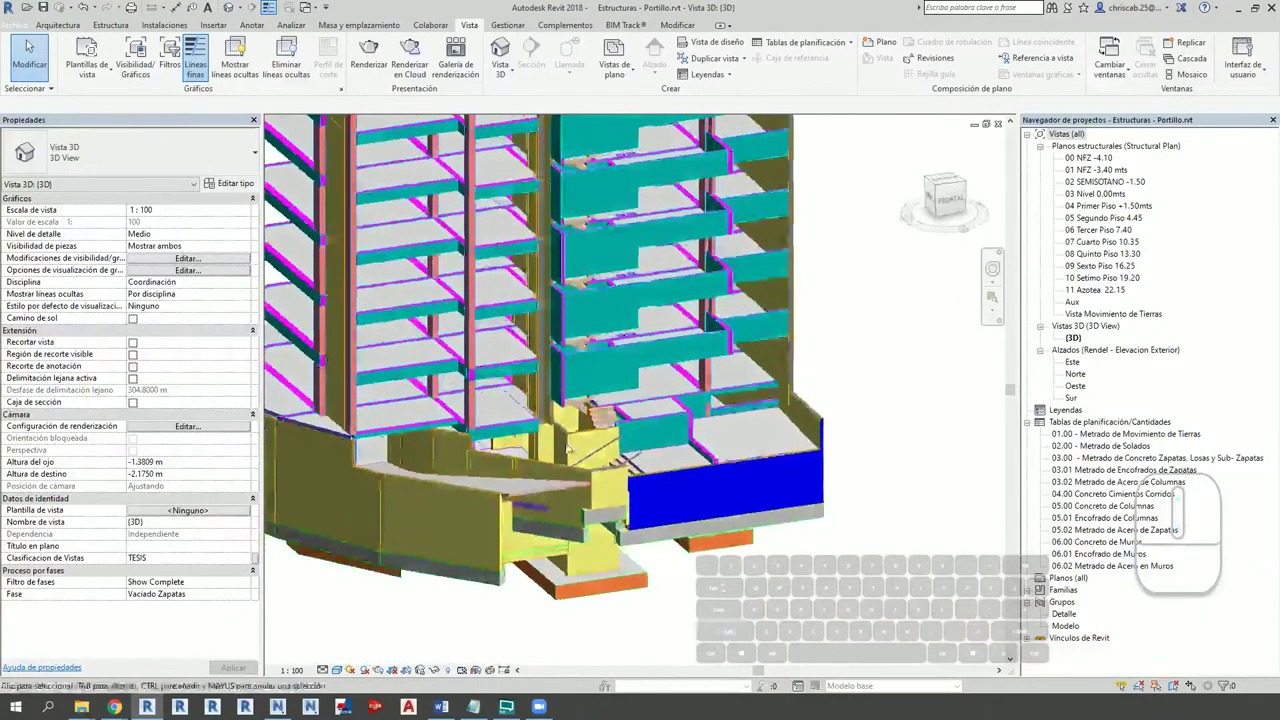
pyautogui.keyDown('shift'); pyautogui.moveTo(567, 448); pyautogui.dragTo(487, 497, button='middle'); pyautogui.keyUp('shift')
pyautogui.scroll(-2, 683, 526)
pyautogui.moveTo(643, 228); pyautogui.dragTo(594, 302, button='middle')
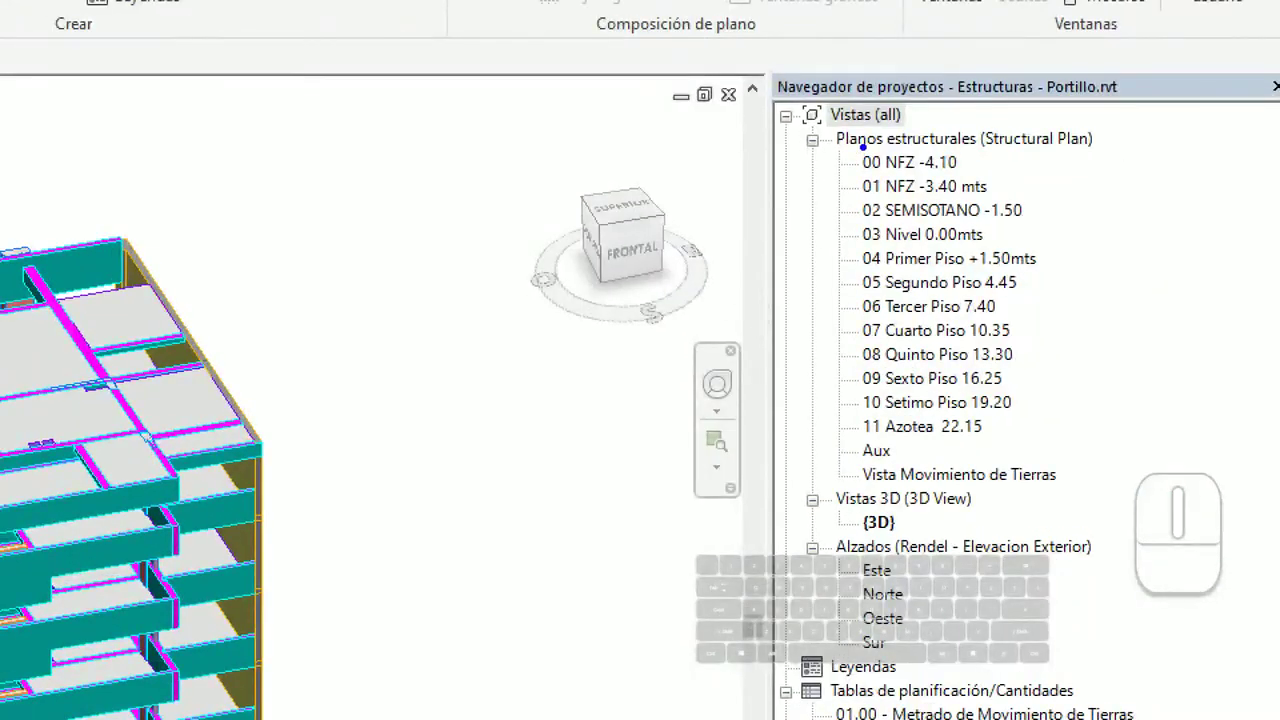
pyautogui.moveTo(768, 68)
pyautogui.mouseDown()
pyautogui.moveTo(828, 102)
pyautogui.moveTo(965, 105)
pyautogui.mouseUp()
pyautogui.moveTo(577, 143); pyautogui.dragTo(738, 86)
pyautogui.moveTo(706, 72)
pyautogui.mouseDown()
pyautogui.moveTo(736, 84)
pyautogui.moveTo(704, 126)
pyautogui.moveTo(720, 198)
pyautogui.moveTo(650, 512)
pyautogui.moveTo(708, 697)
pyautogui.mouseUp()
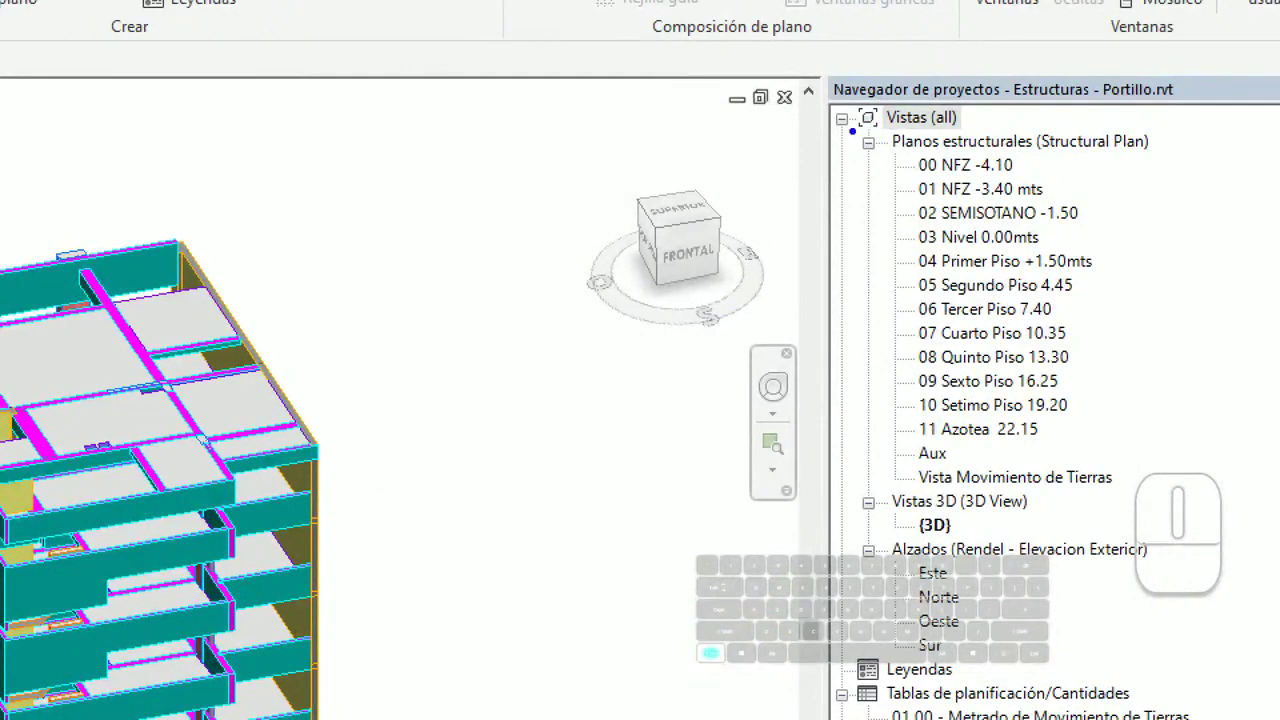
pyautogui.moveTo(851, 129)
pyautogui.keyDown('ctrl'); pyautogui.mouseDown()
pyautogui.moveTo(1155, 140)
pyautogui.moveTo(1160, 154)
pyautogui.mouseUp(); pyautogui.keyUp('ctrl')
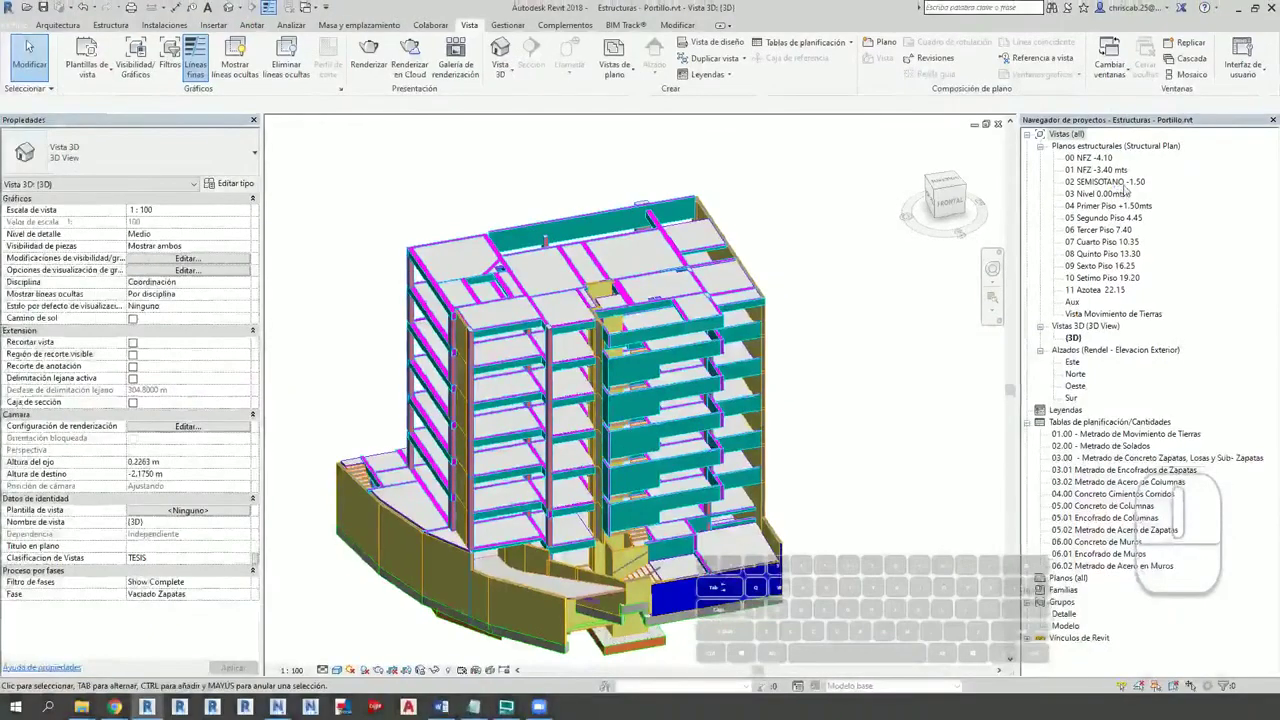
# Step: Open the structural plan 02 SEMISOTANO -1.50 from the project's view list
pyautogui.click(1025, 214)
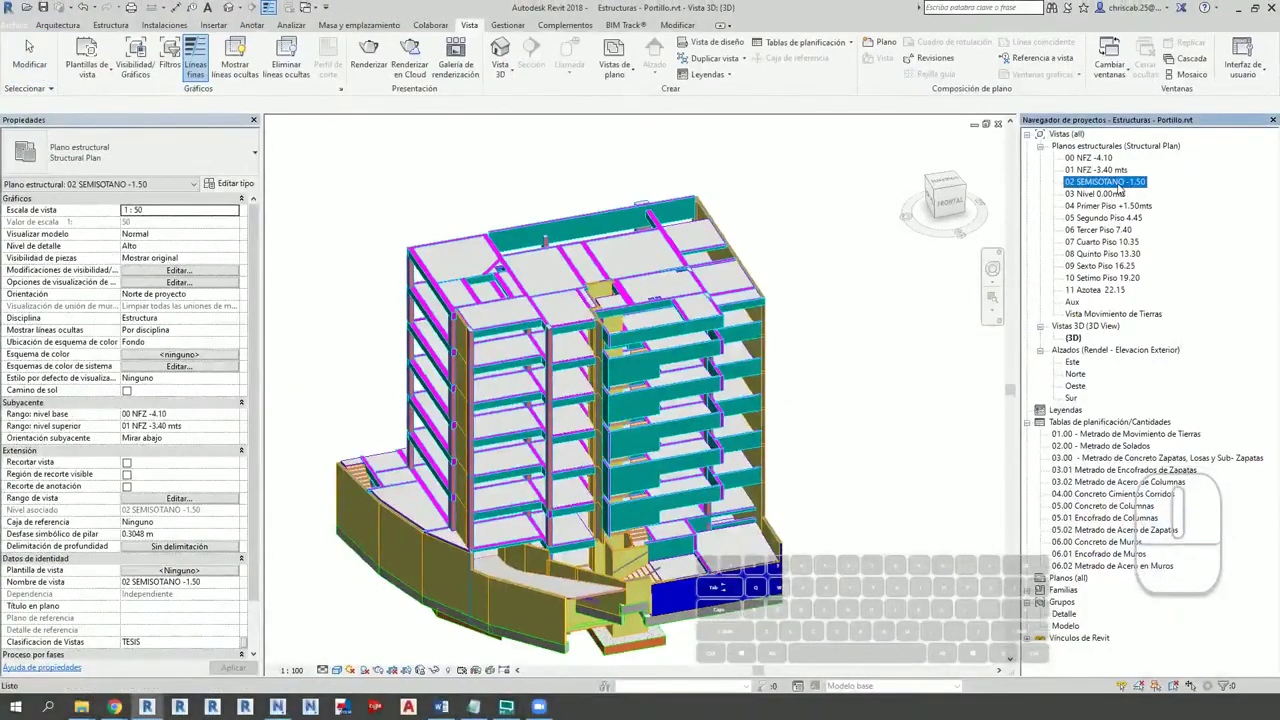
pyautogui.doubleClick(1112, 184)
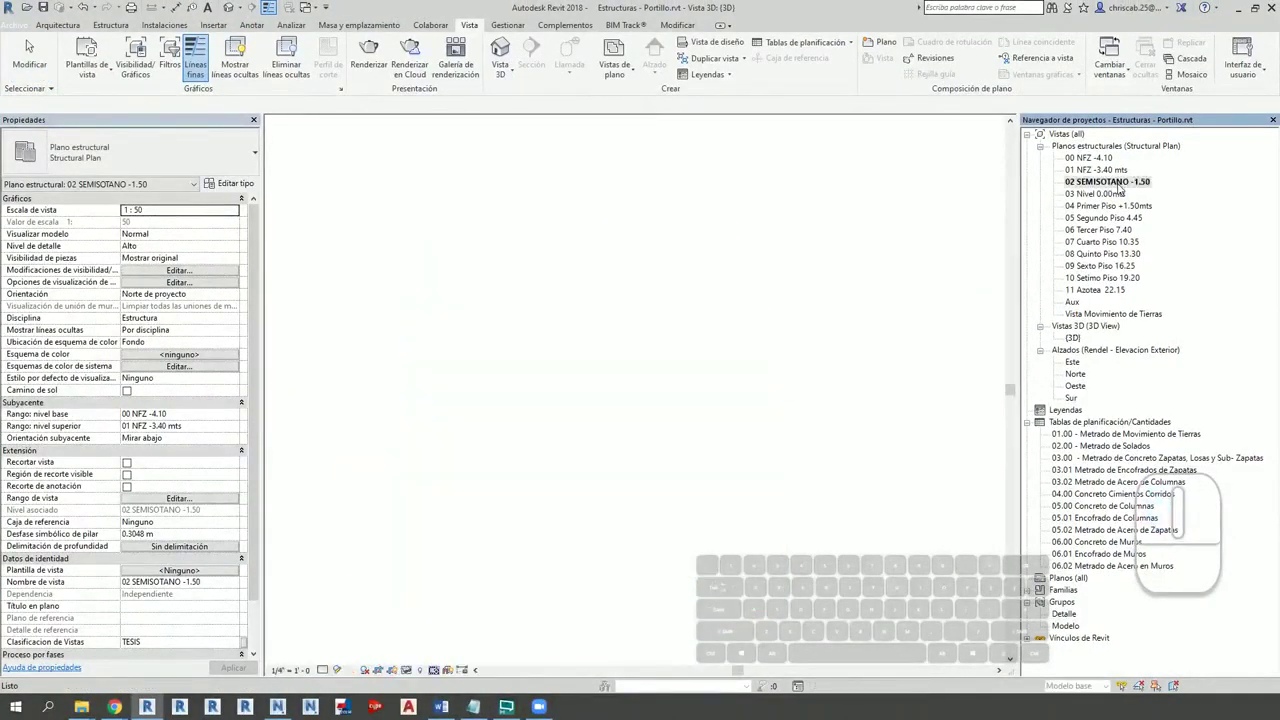
pyautogui.scroll(5, 561, 289)
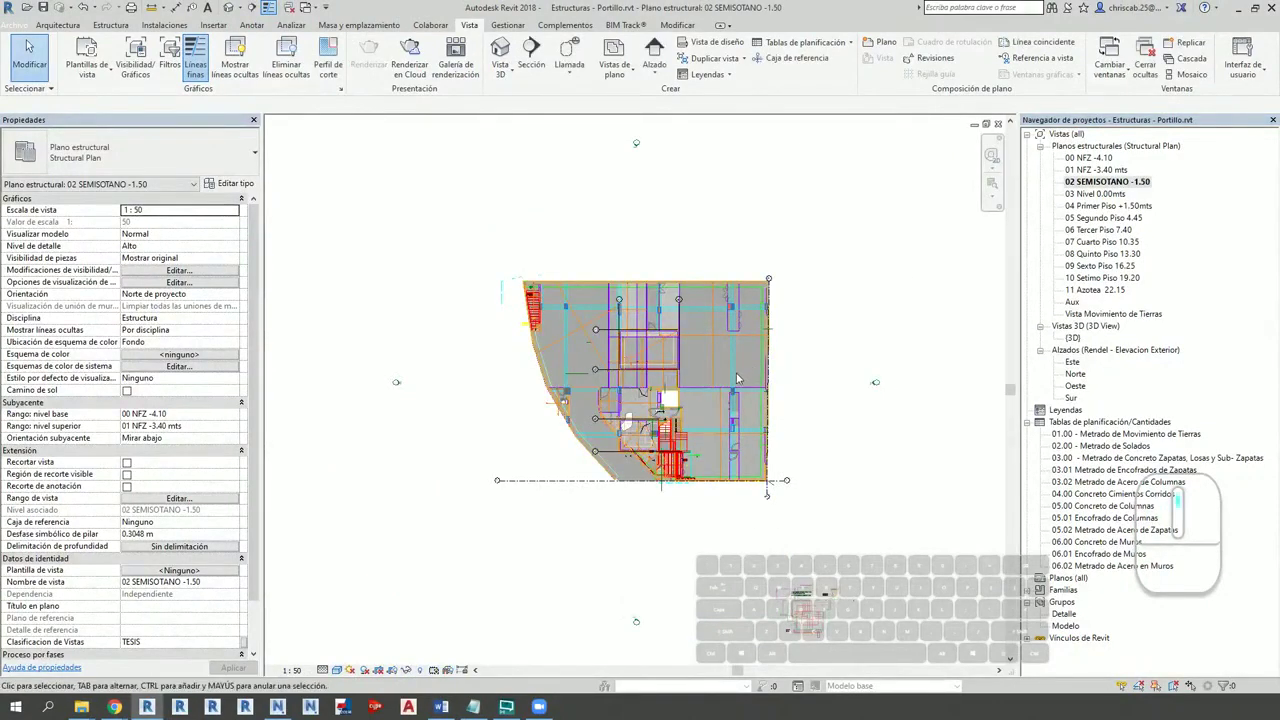
# Step: Set the 02 SEMISOTANO -1.50 plan's visual style to Línea oculta and inspect its beams, columns and grid axes
pyautogui.scroll(-2, 561, 289)
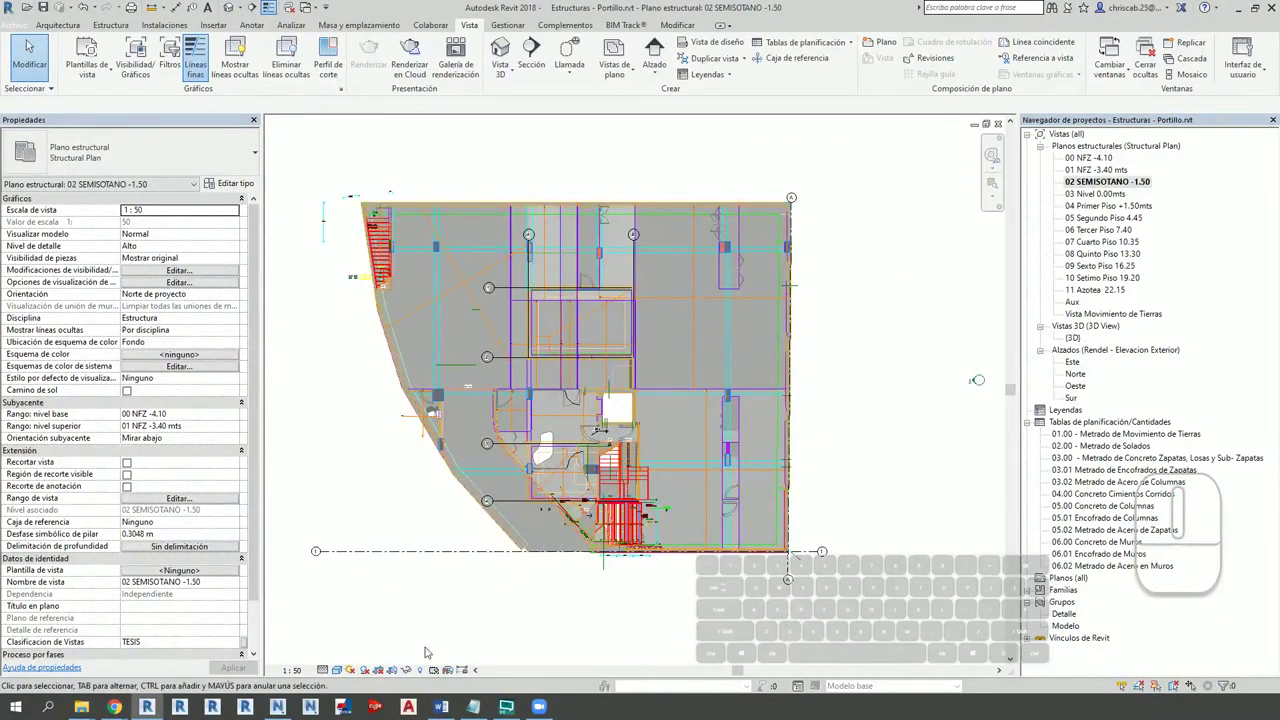
pyautogui.click(338, 670)
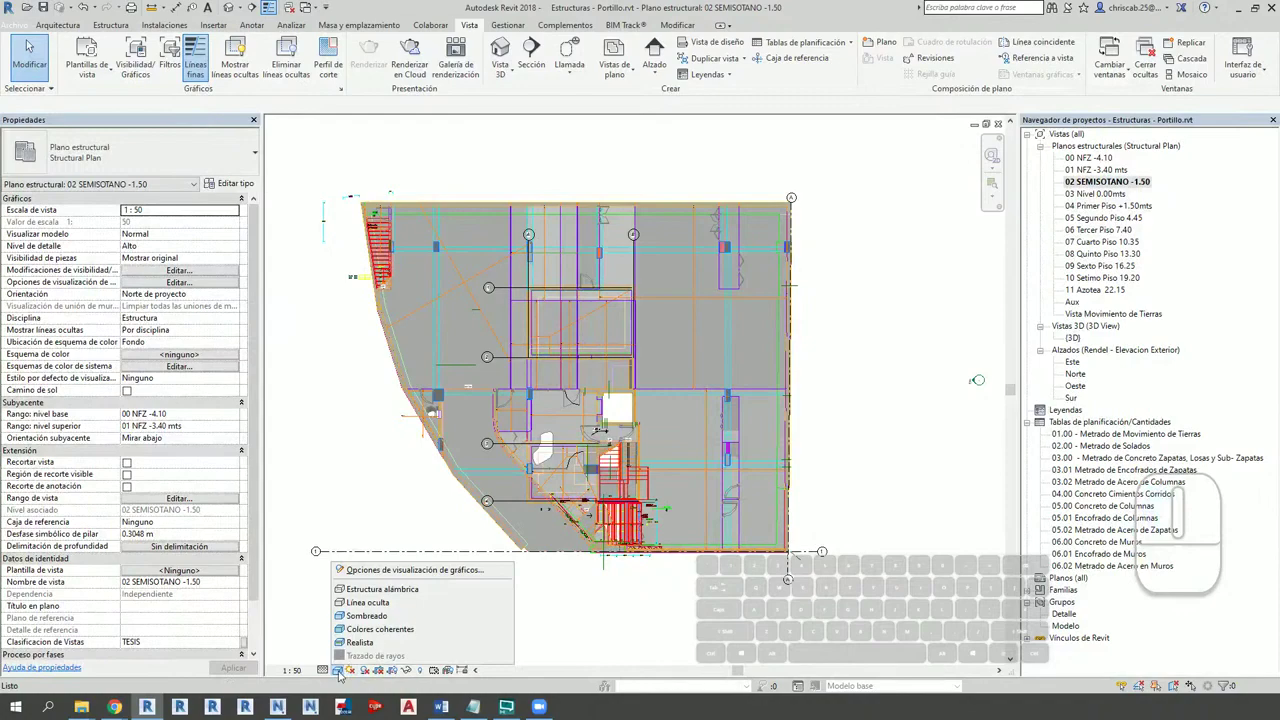
pyautogui.click(360, 603)
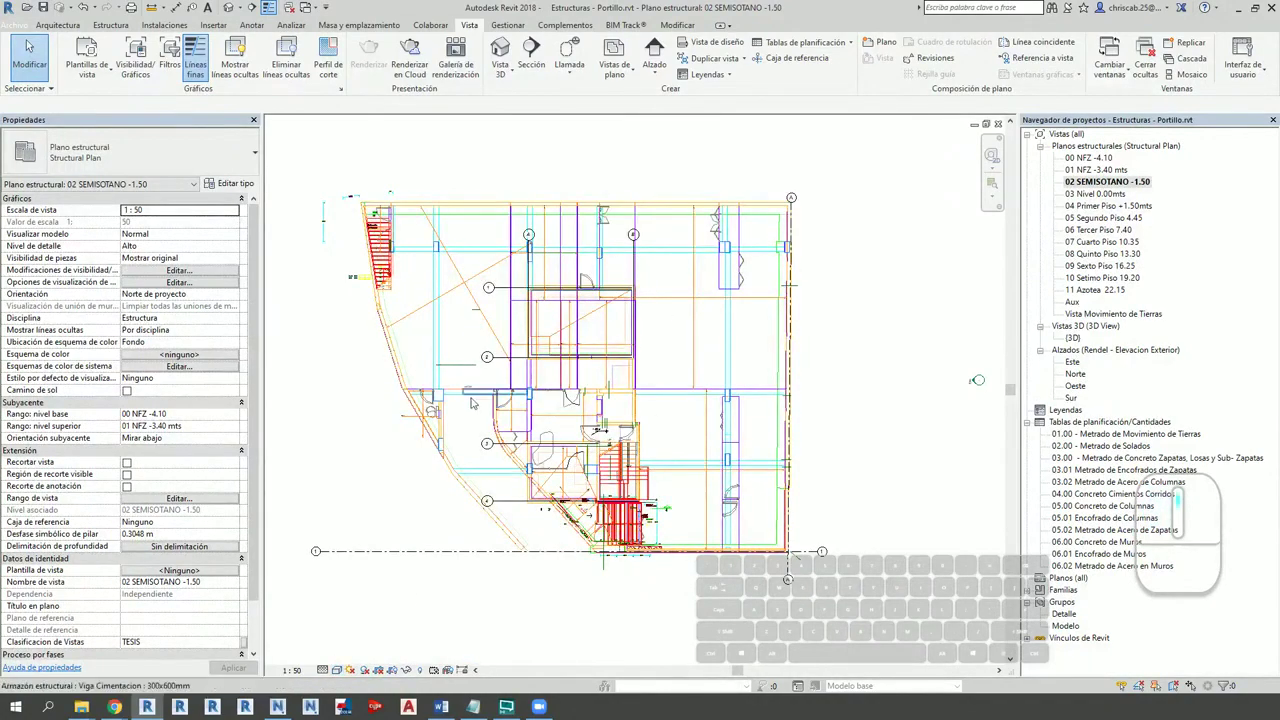
pyautogui.scroll(6, 472, 403)
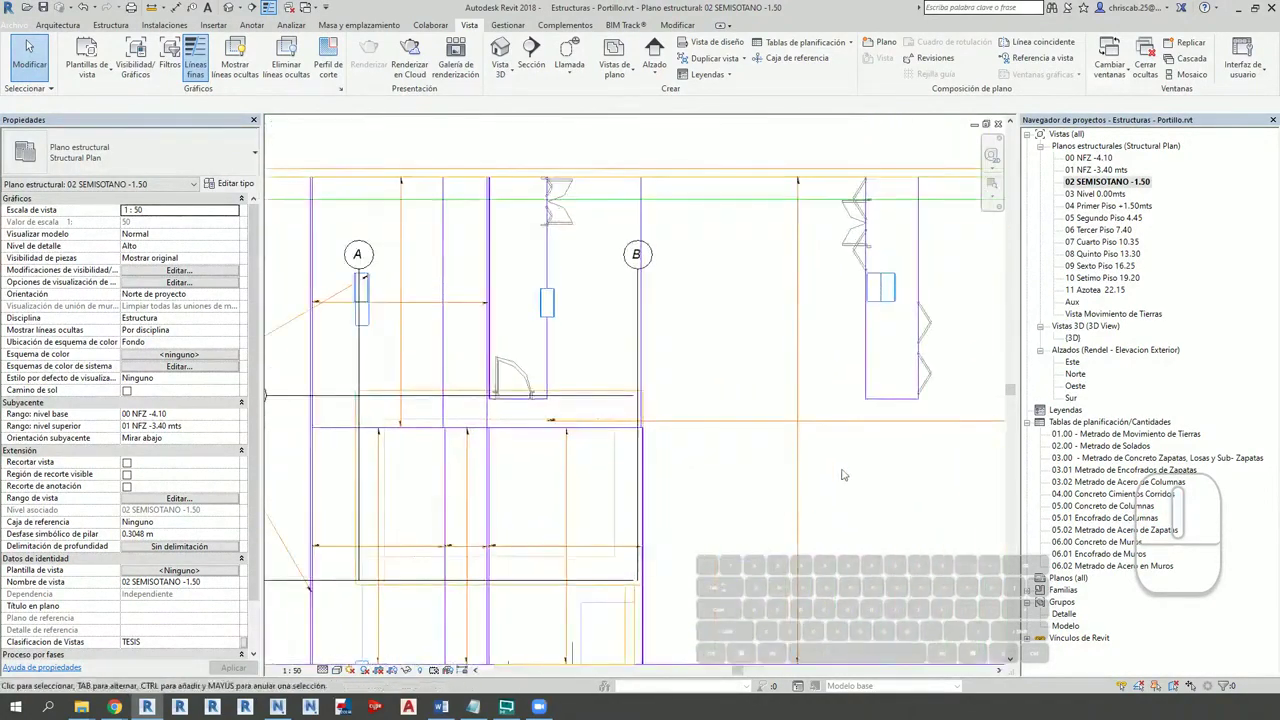
pyautogui.scroll(-5, 842, 475)
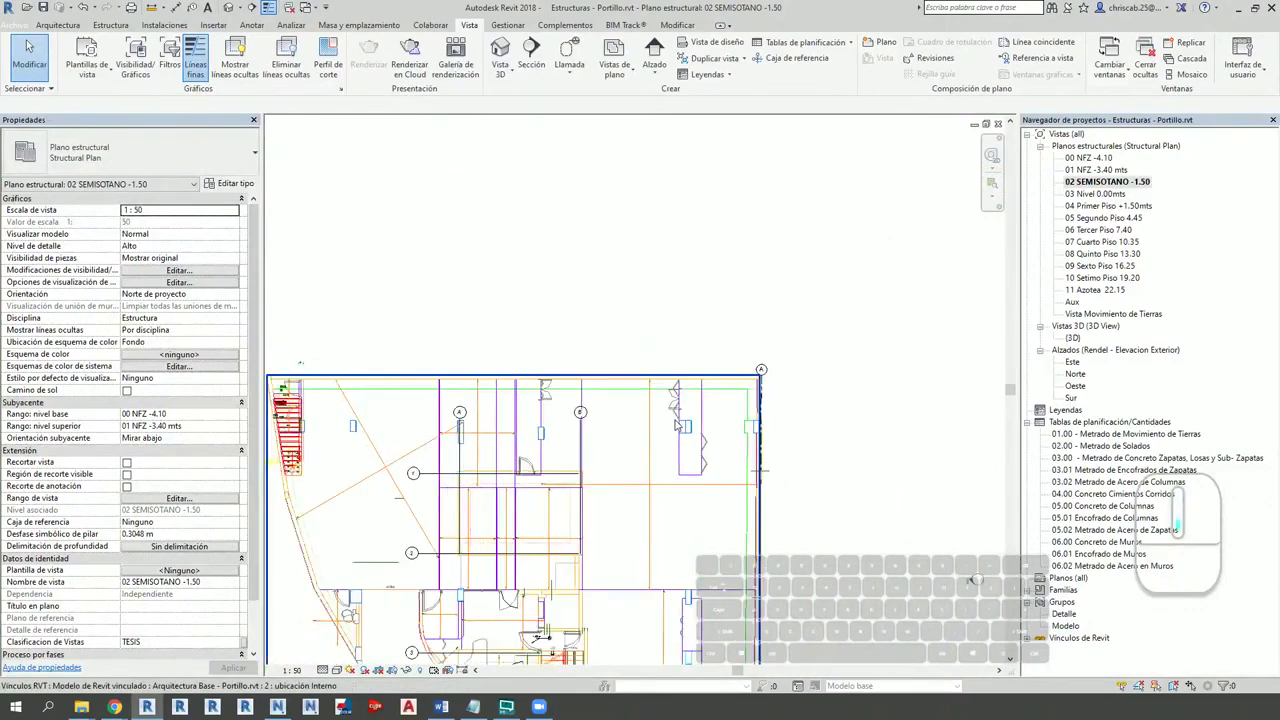
pyautogui.scroll(-3, 830, 435)
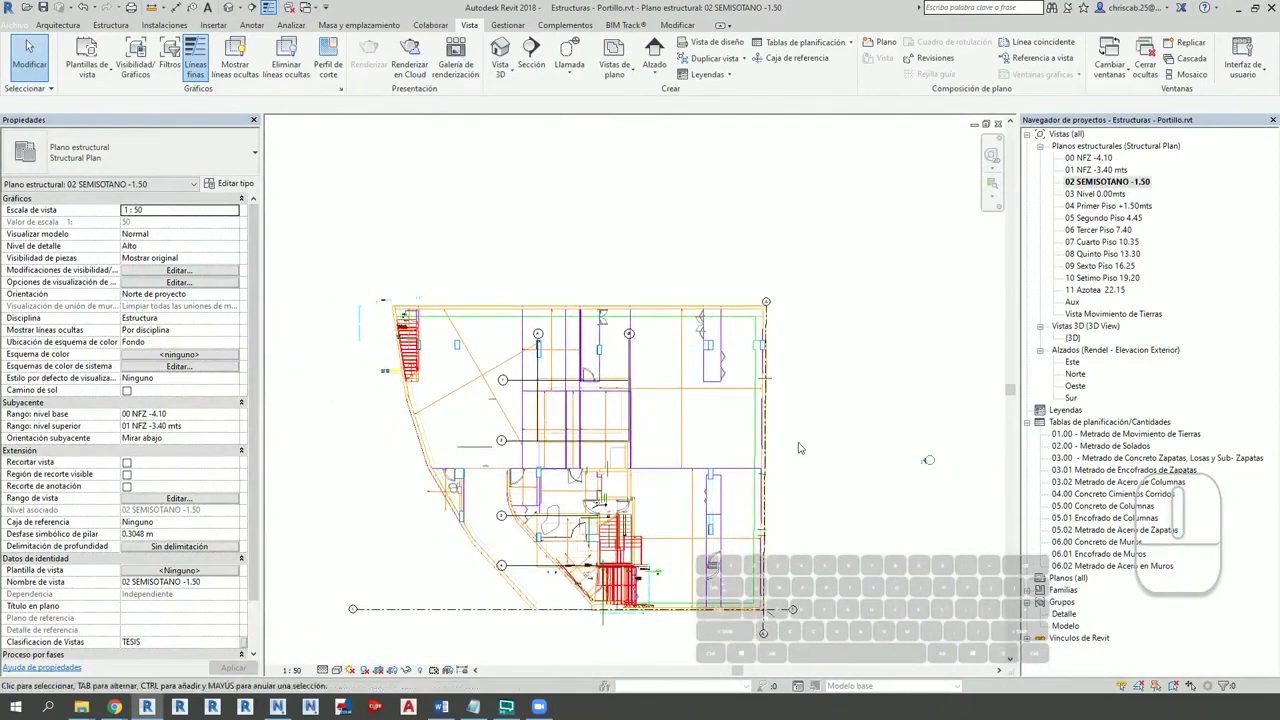
# Step: Open the 05.00 Concreto de Columnas schedule from the project's Tablas de planificación/Cantidades
pyautogui.hotkey('ctrl', 'Tab')
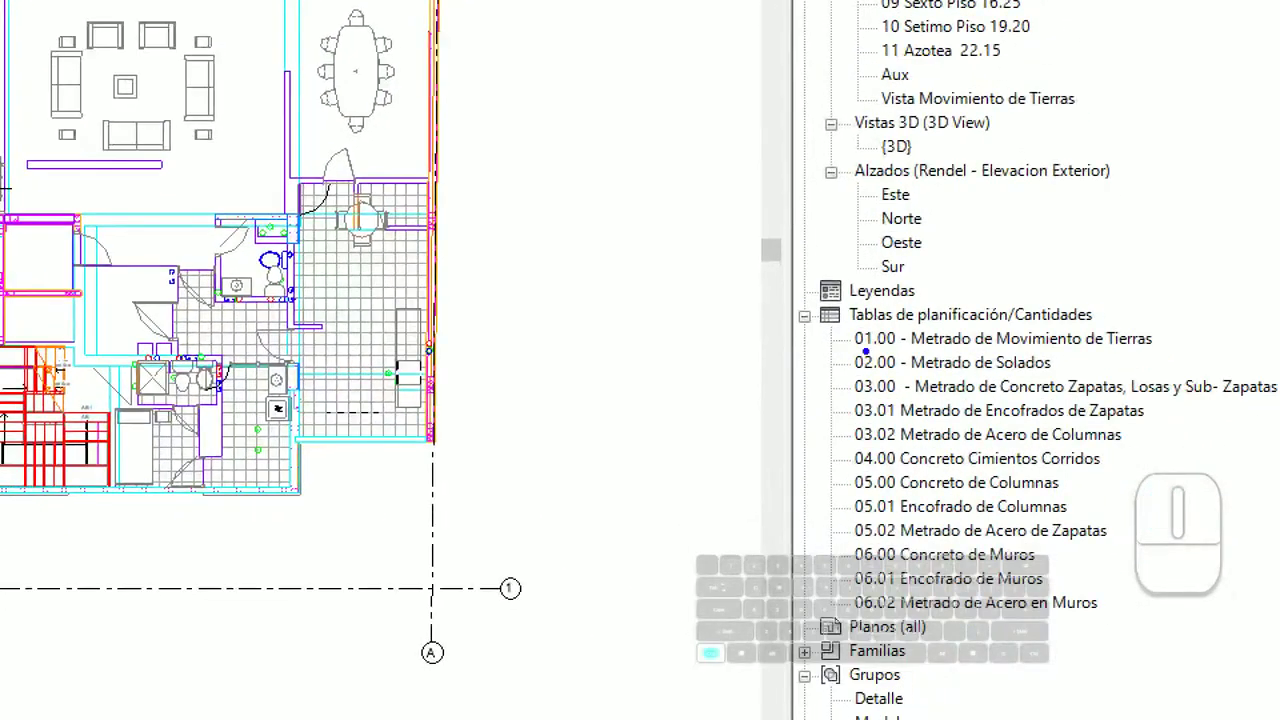
pyautogui.moveTo(846, 329); pyautogui.dragTo(1275, 620)
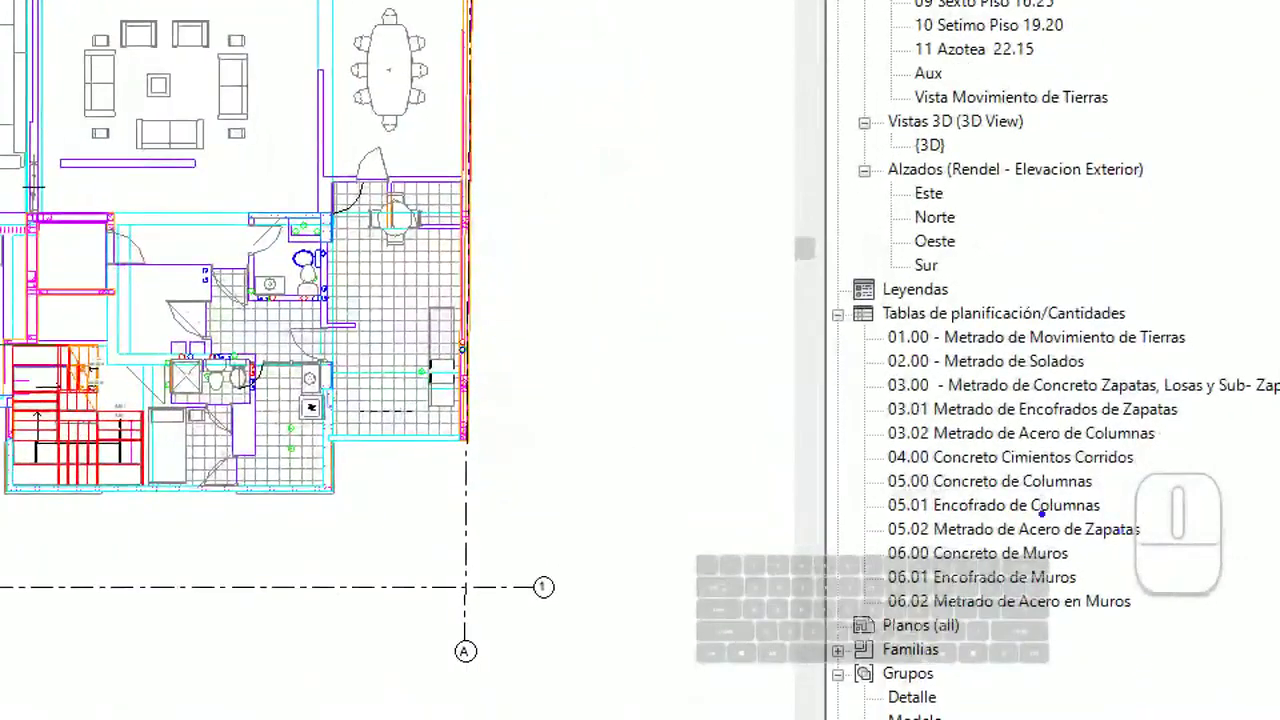
pyautogui.press('ctrl')
pyautogui.keyDown('ctrl'); pyautogui.moveTo(877, 468); pyautogui.dragTo(1132, 501); pyautogui.keyUp('ctrl')
pyautogui.press('Escape')
pyautogui.click(1137, 510)
pyautogui.doubleClick(1137, 507)
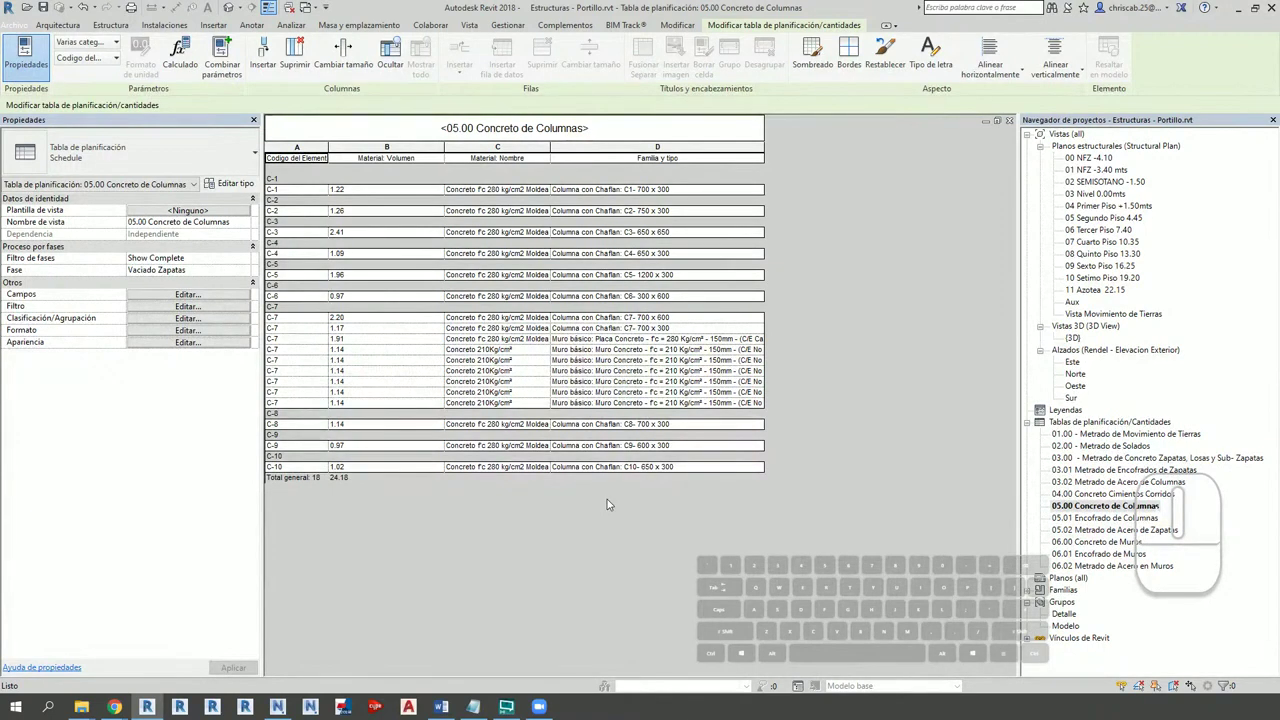
# Step: Return to the default 3D view and orbit the building, then open the Este elevation
pyautogui.click(229, 7)
pyautogui.keyDown('shift'); pyautogui.moveTo(613, 474); pyautogui.dragTo(837, 423, button='middle'); pyautogui.keyUp('shift')
pyautogui.click(1072, 362)
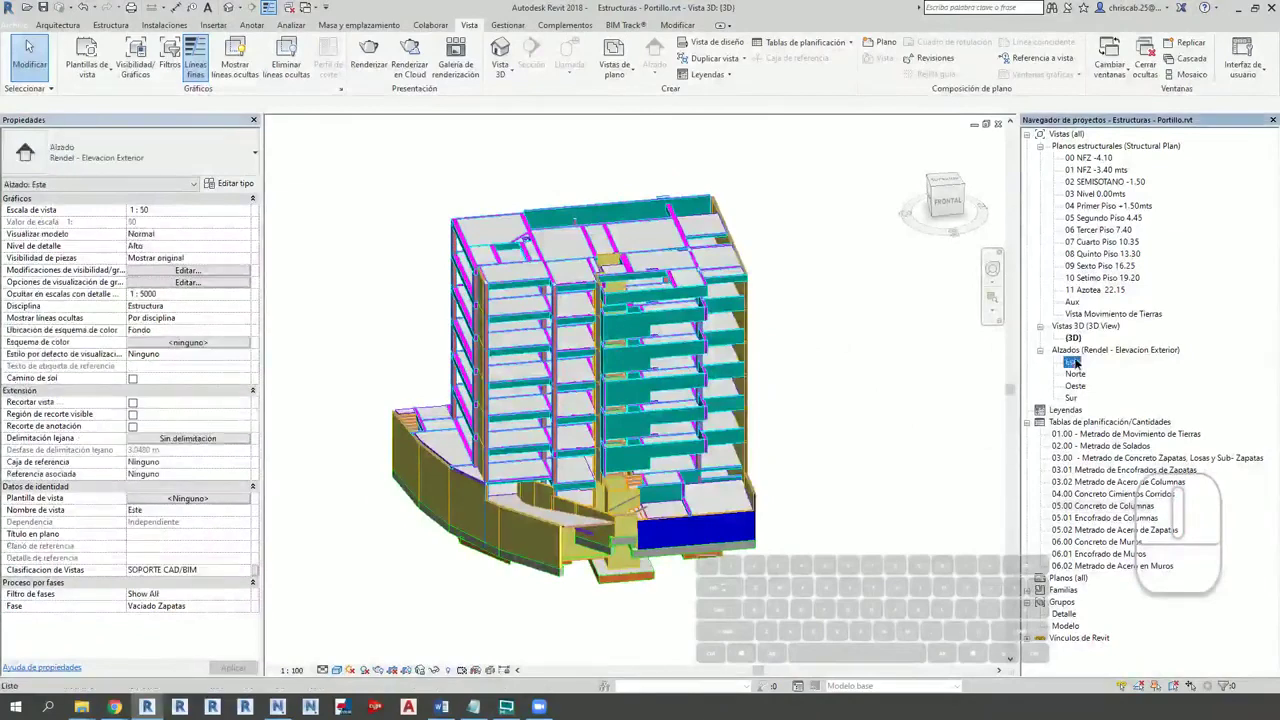
pyautogui.doubleClick(1072, 362)
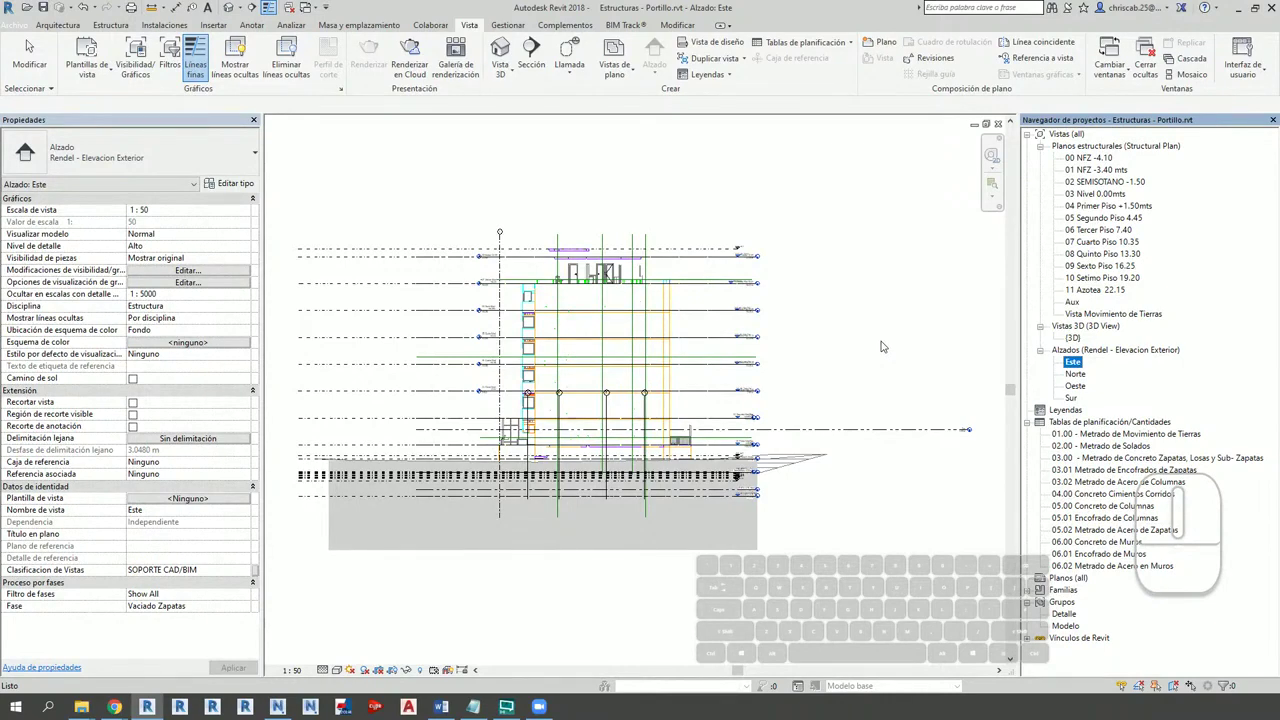
# Step: Return to the 3D view and examine the building's façades, floors and perimeter walls from several angles
pyautogui.click(232, 8)
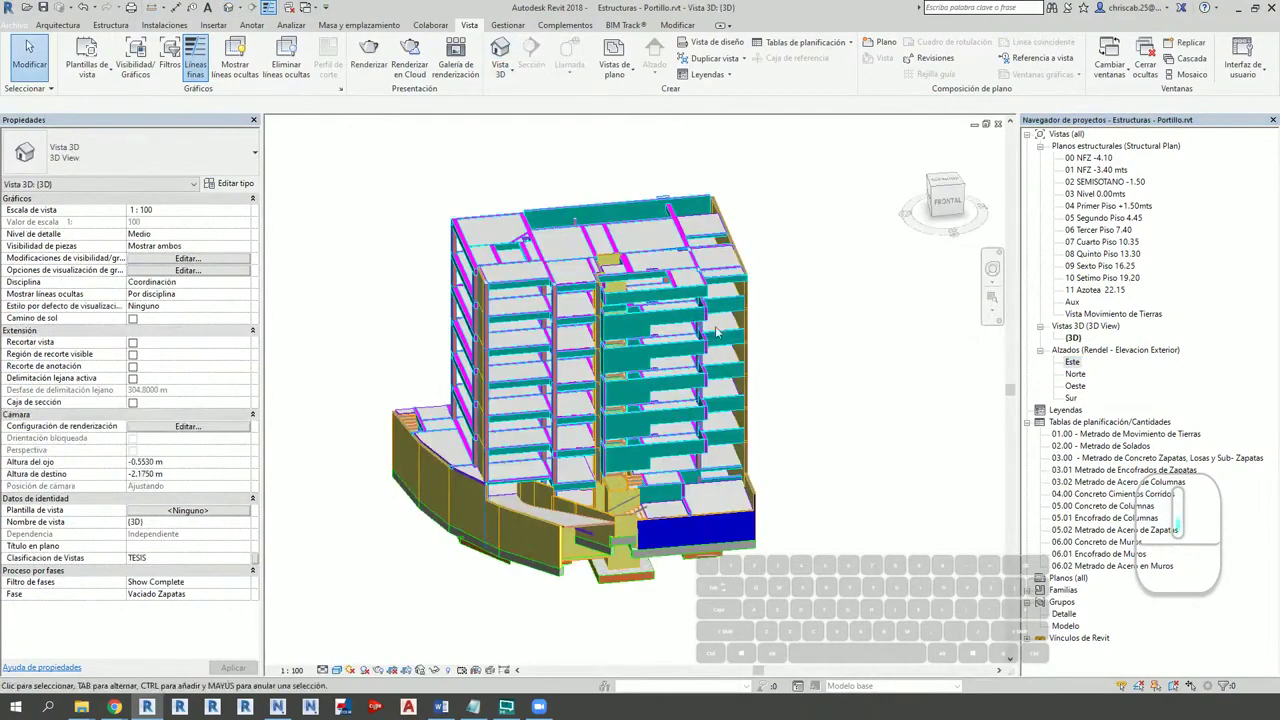
pyautogui.keyDown('shift'); pyautogui.moveTo(795, 431); pyautogui.dragTo(826, 440, button='middle'); pyautogui.keyUp('shift')
pyautogui.scroll(3, 715, 383)
pyautogui.moveTo(715, 383); pyautogui.dragTo(859, 419, button='middle')
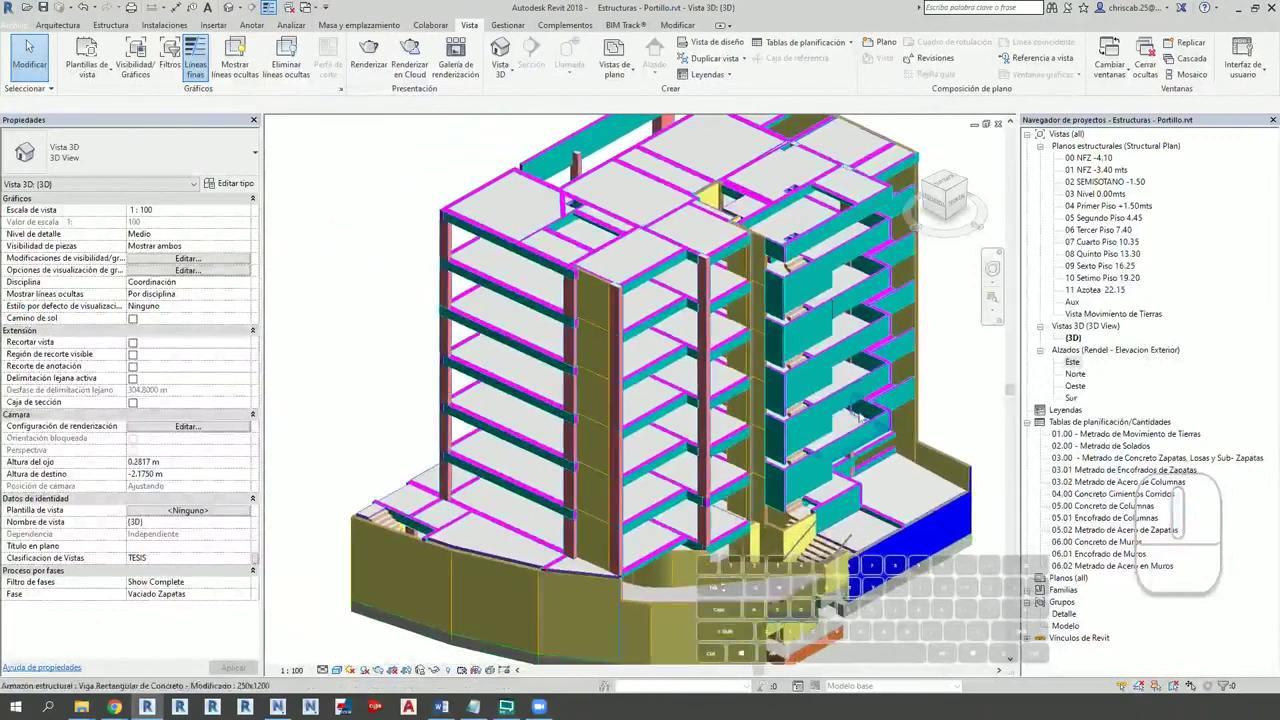
pyautogui.scroll(-1, 932, 393)
pyautogui.moveTo(990, 381); pyautogui.dragTo(960, 385, button='middle')
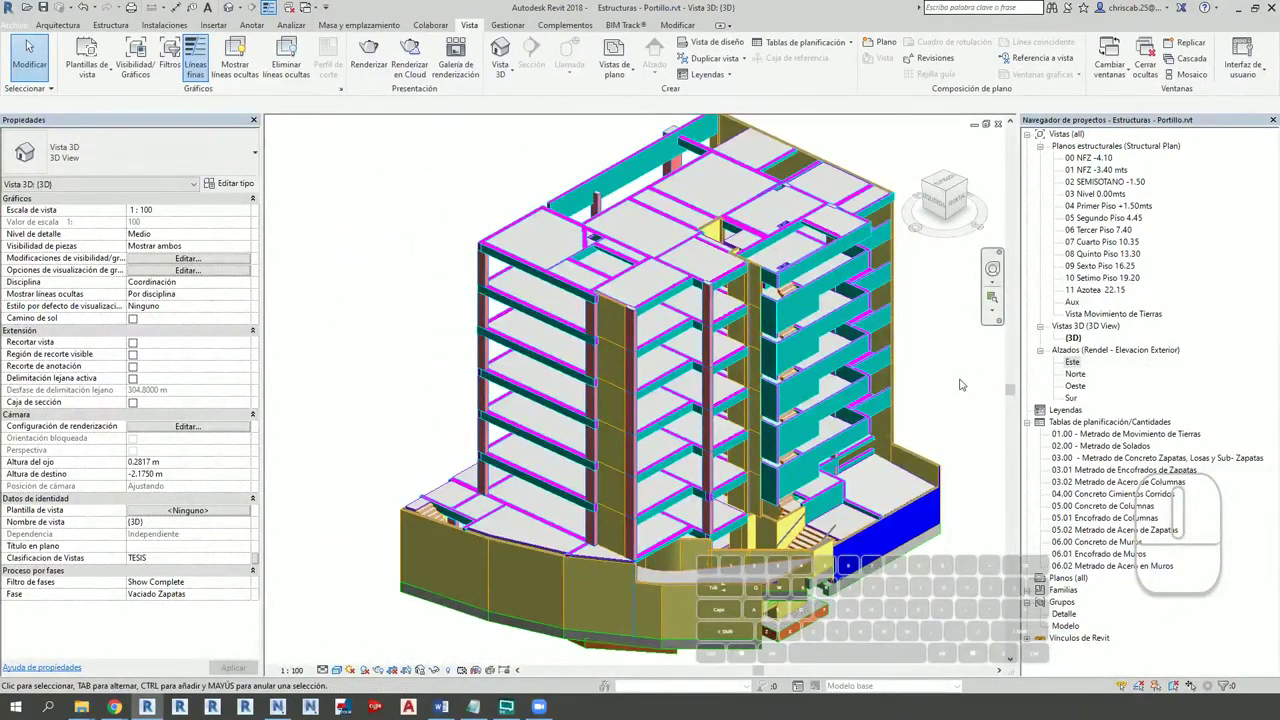
pyautogui.keyDown('shift'); pyautogui.moveTo(942, 386); pyautogui.dragTo(886, 441, button='middle'); pyautogui.keyUp('shift')
pyautogui.scroll(-2, 861, 423)
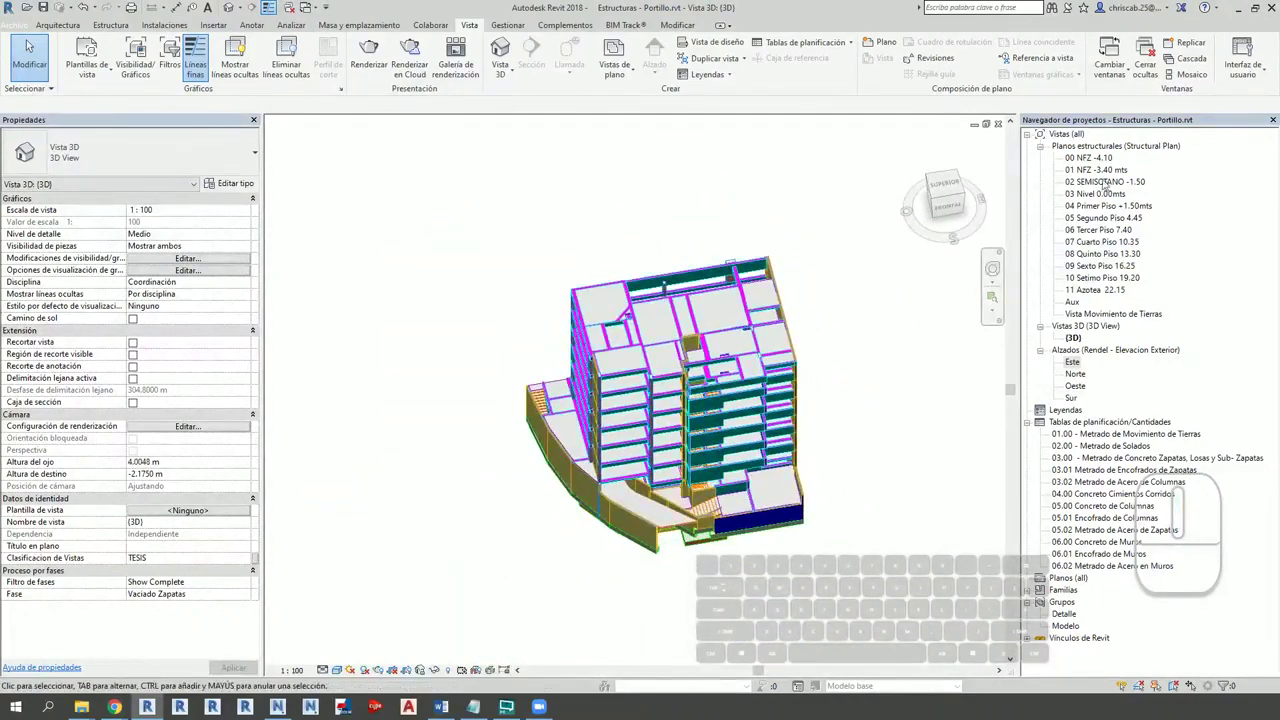
# Step: Open the structural plan 00 NFZ -4.10 and examine the footing layout around axes A and B
pyautogui.doubleClick(1100, 158)
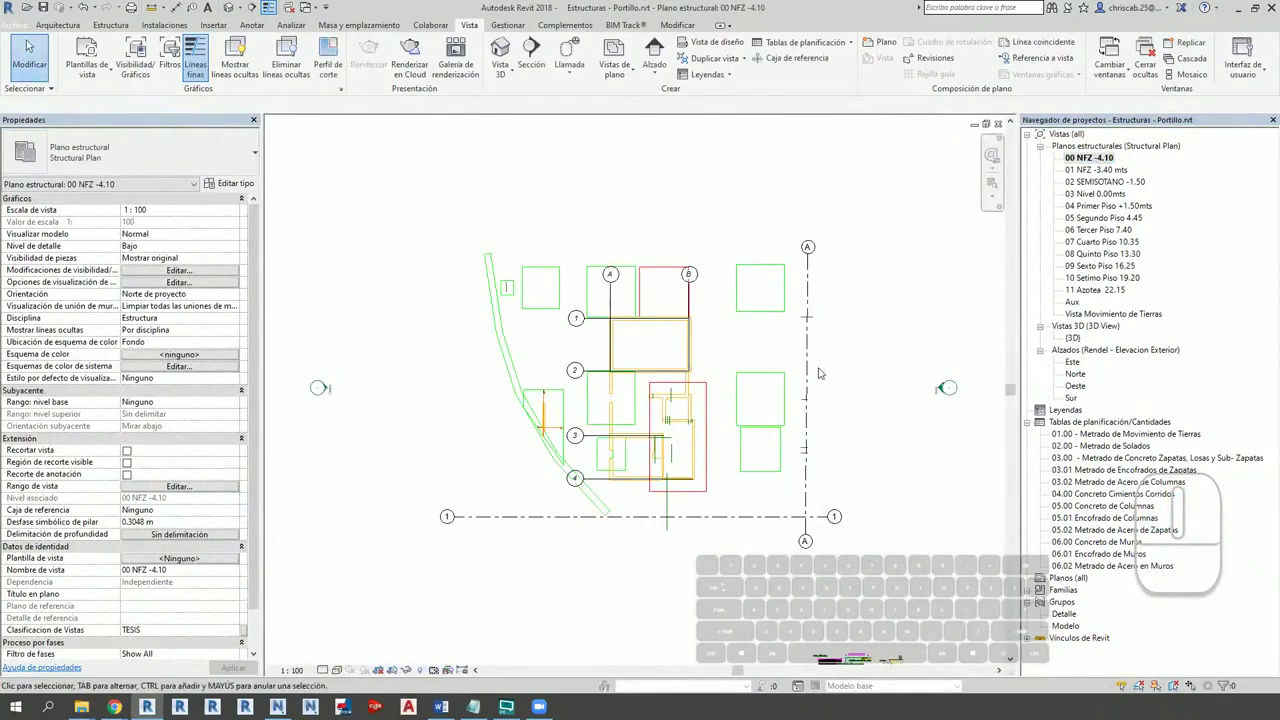
pyautogui.scroll(4, 604, 510)
pyautogui.scroll(-3, 785, 406)
pyautogui.moveTo(780, 431); pyautogui.dragTo(754, 484, button='middle')
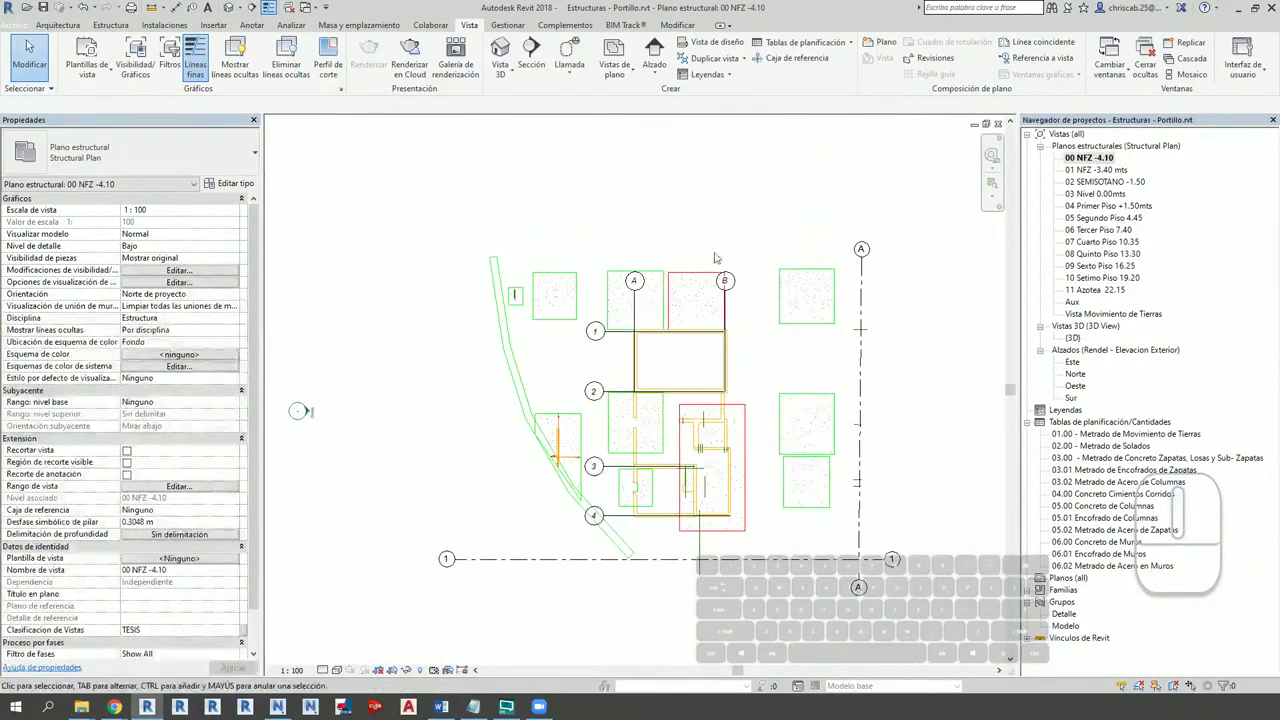
pyautogui.scroll(3, 765, 445)
pyautogui.scroll(-2, 740, 438)
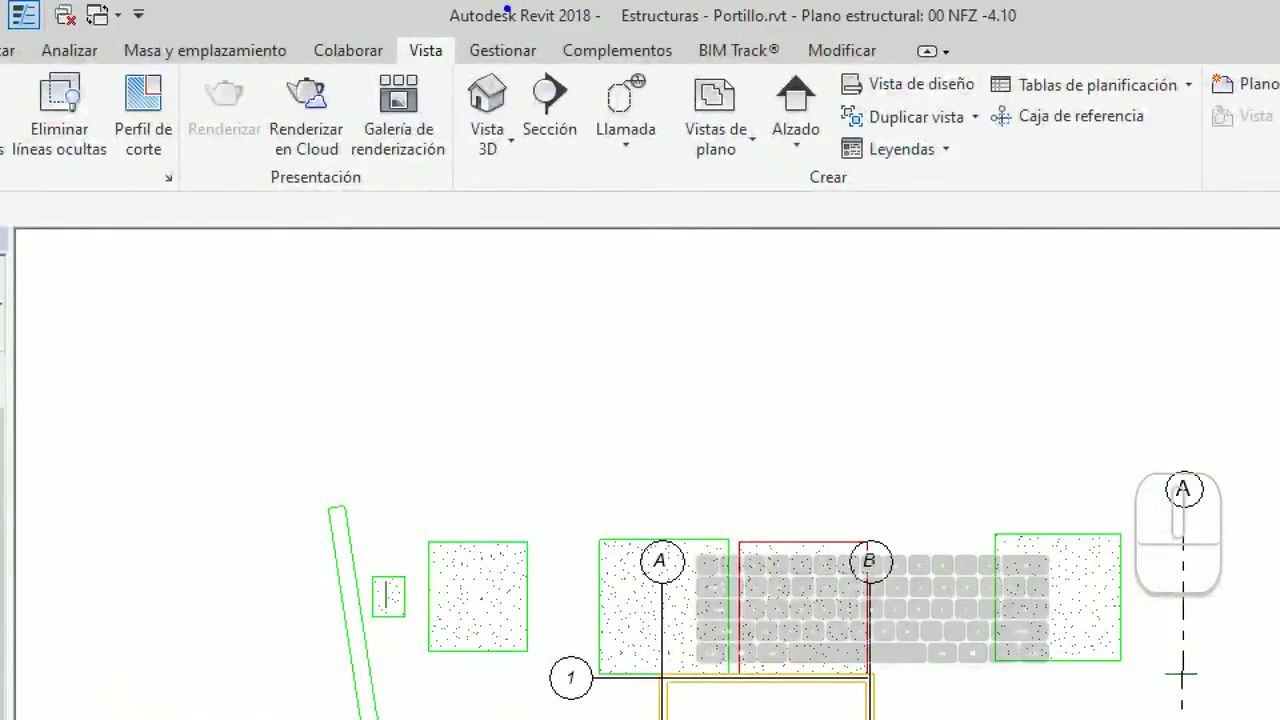
# Step: Create a vertical section just beside axis B, running the full height of the footing plan and looking towards the outer axis A
pyautogui.press('r')
pyautogui.moveTo(388, 32)
pyautogui.keyDown('ctrl'); pyautogui.mouseDown()
pyautogui.moveTo(601, 167)
pyautogui.moveTo(618, 296)
pyautogui.moveTo(631, 276)
pyautogui.mouseUp(); pyautogui.keyUp('ctrl')
pyautogui.press('Escape')
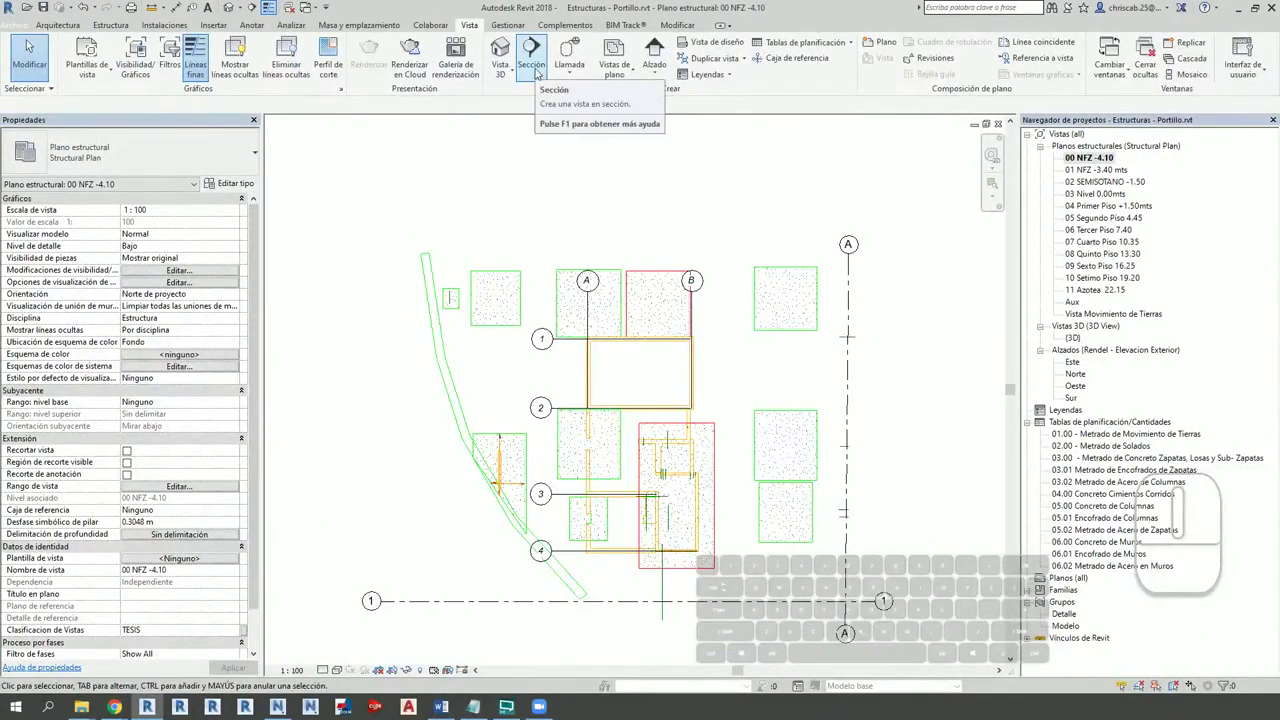
pyautogui.click(535, 72)
pyautogui.scroll(-1, 678, 245)
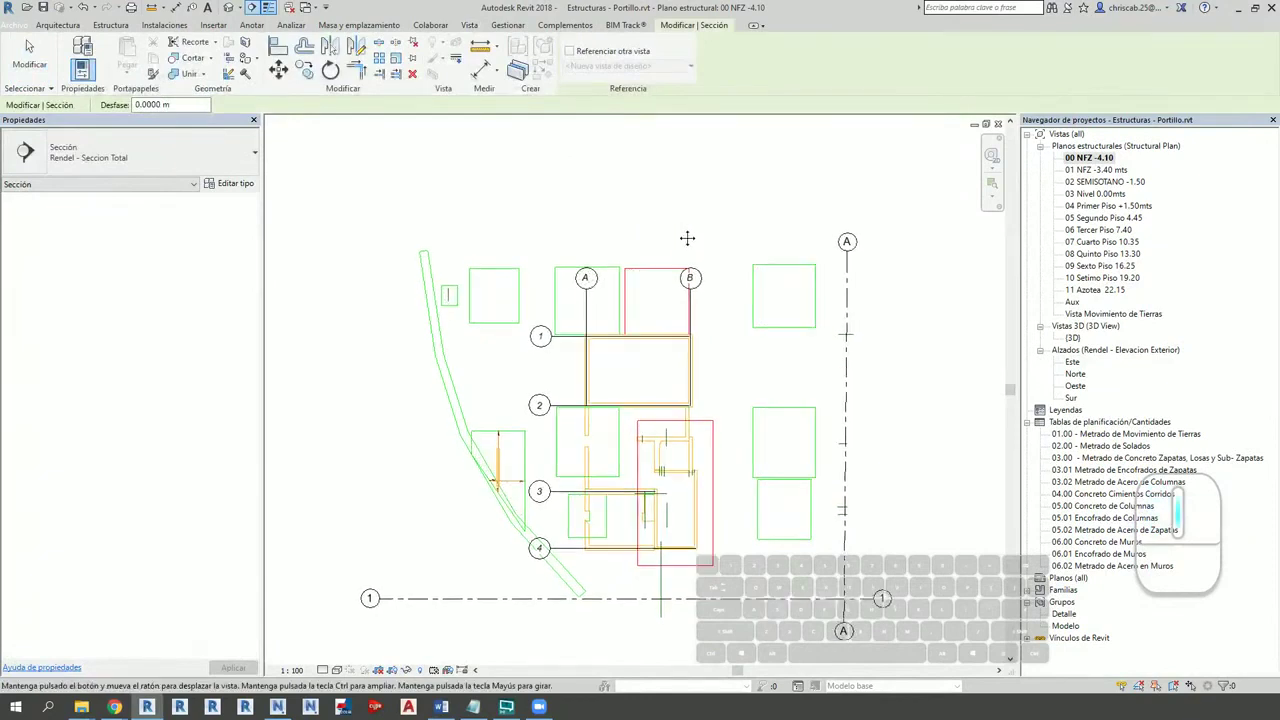
pyautogui.scroll(-1, 675, 248)
pyautogui.click(678, 213)
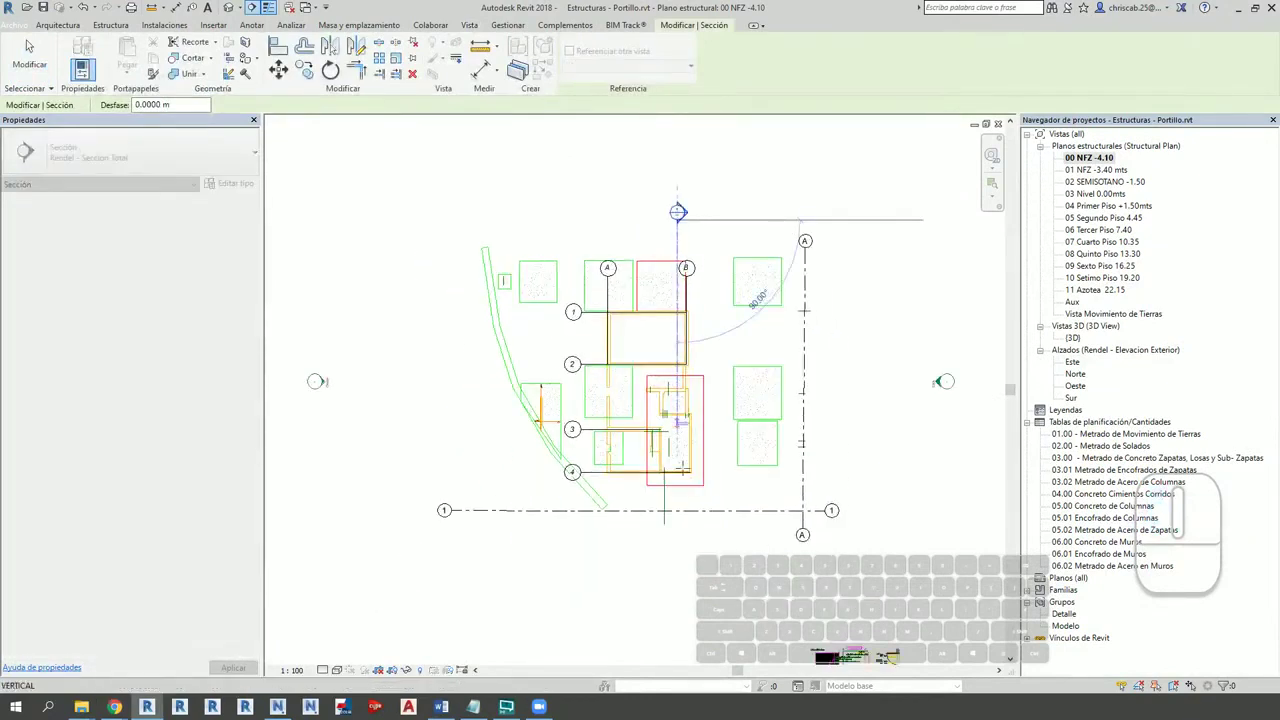
pyautogui.click(679, 567)
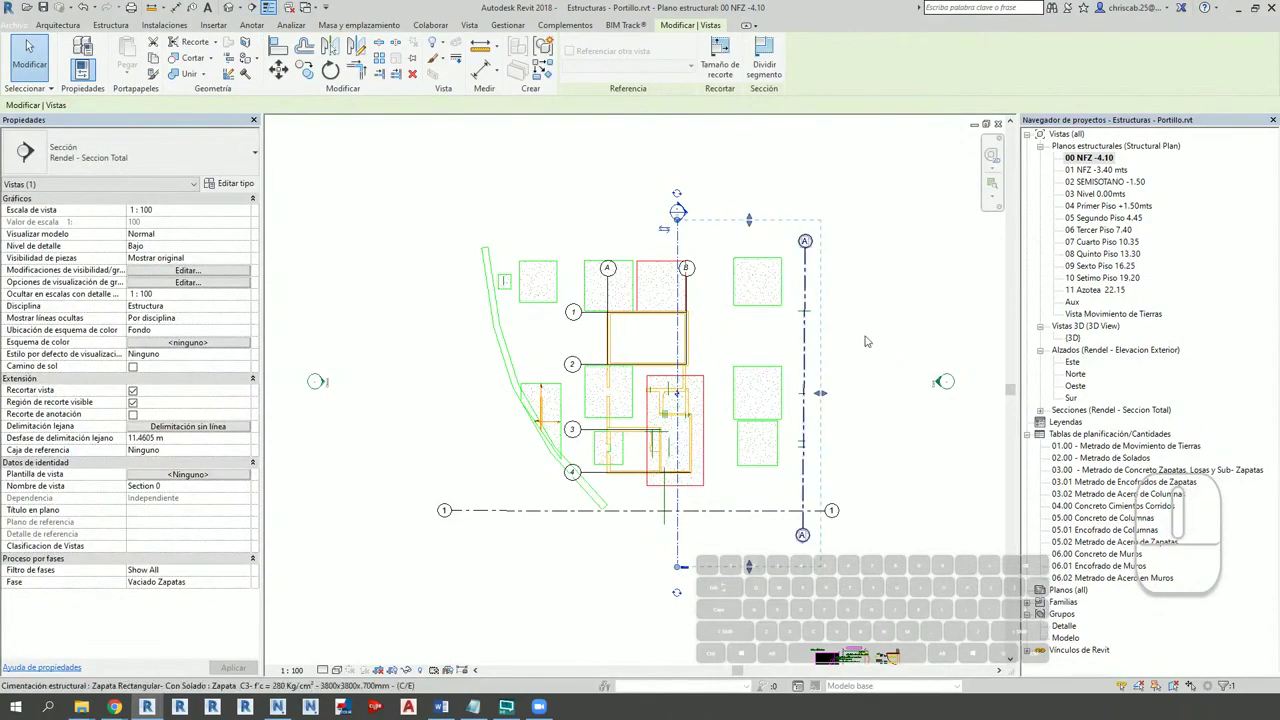
# Step: Expand the Secciones group in the project views and open the newly created section view
pyautogui.click(1040, 410)
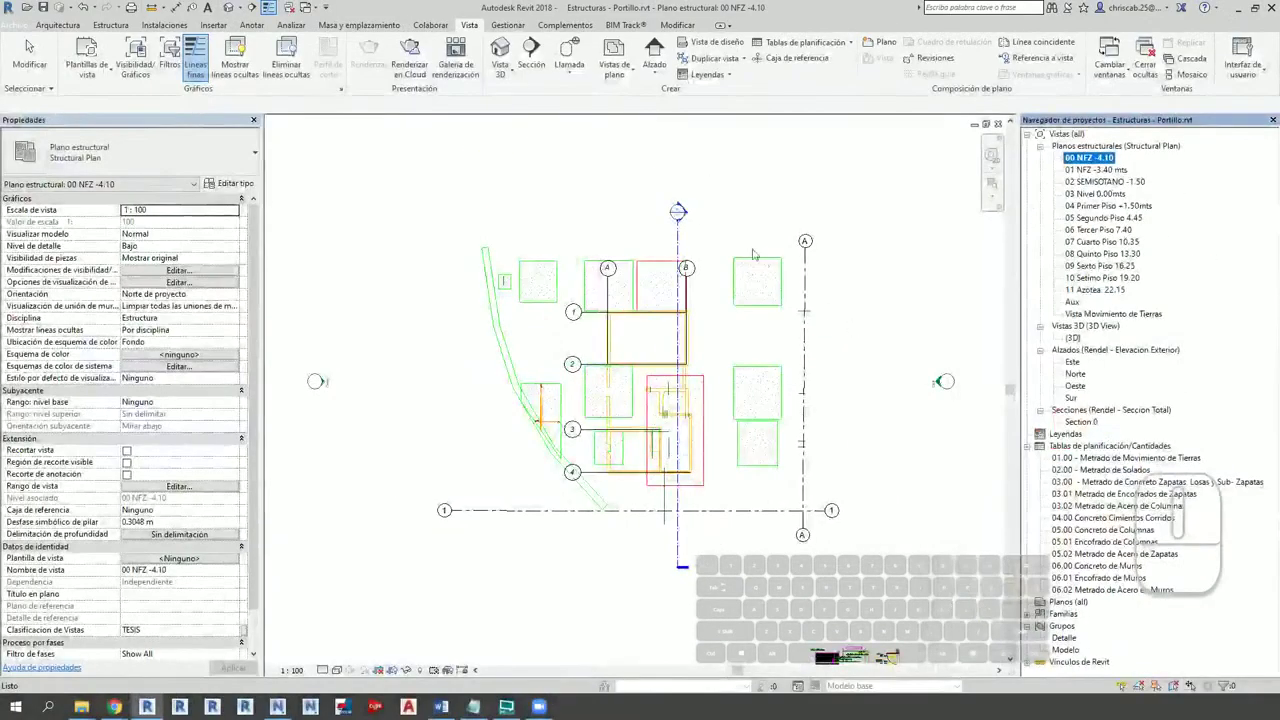
pyautogui.scroll(5, 754, 254)
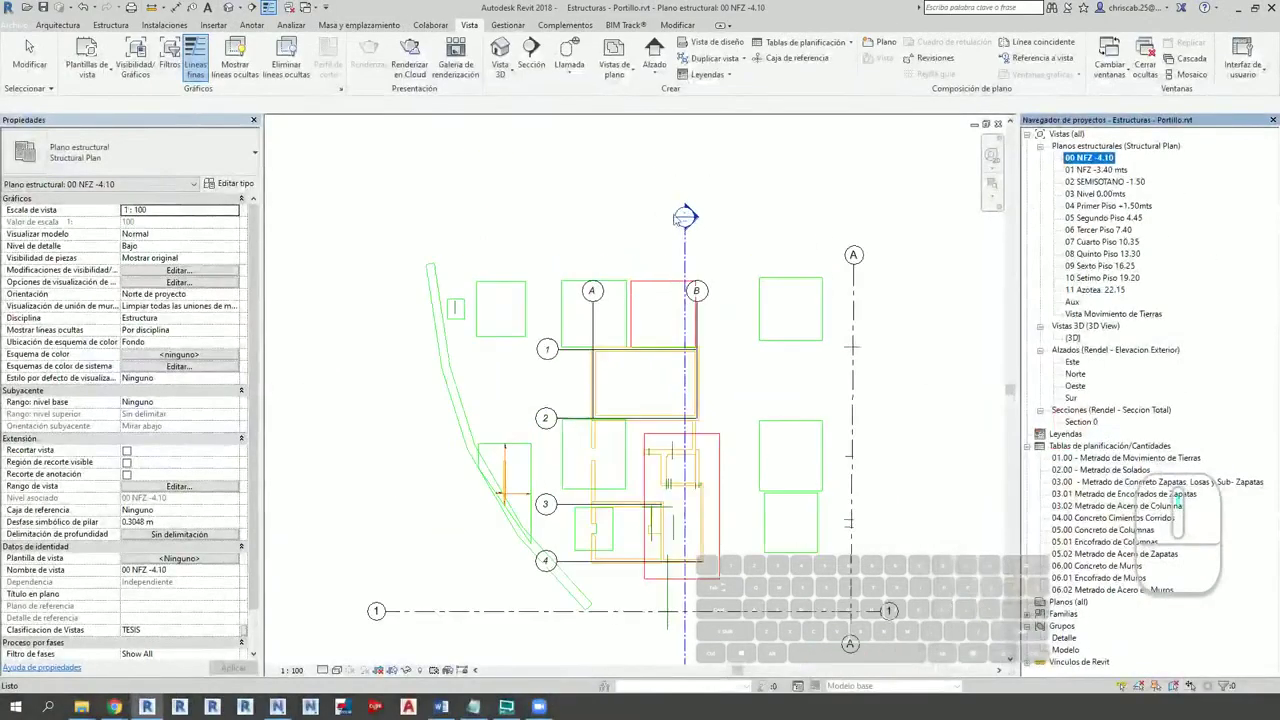
pyautogui.click(1081, 422)
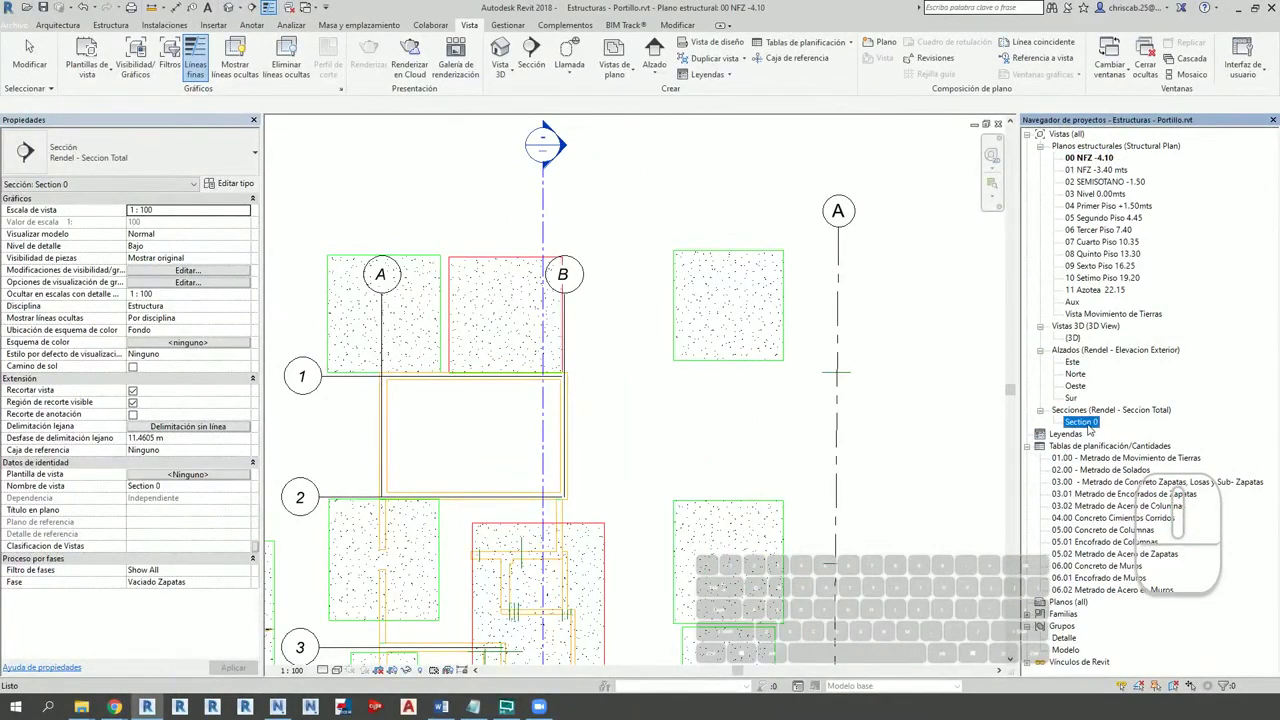
pyautogui.doubleClick(1081, 422)
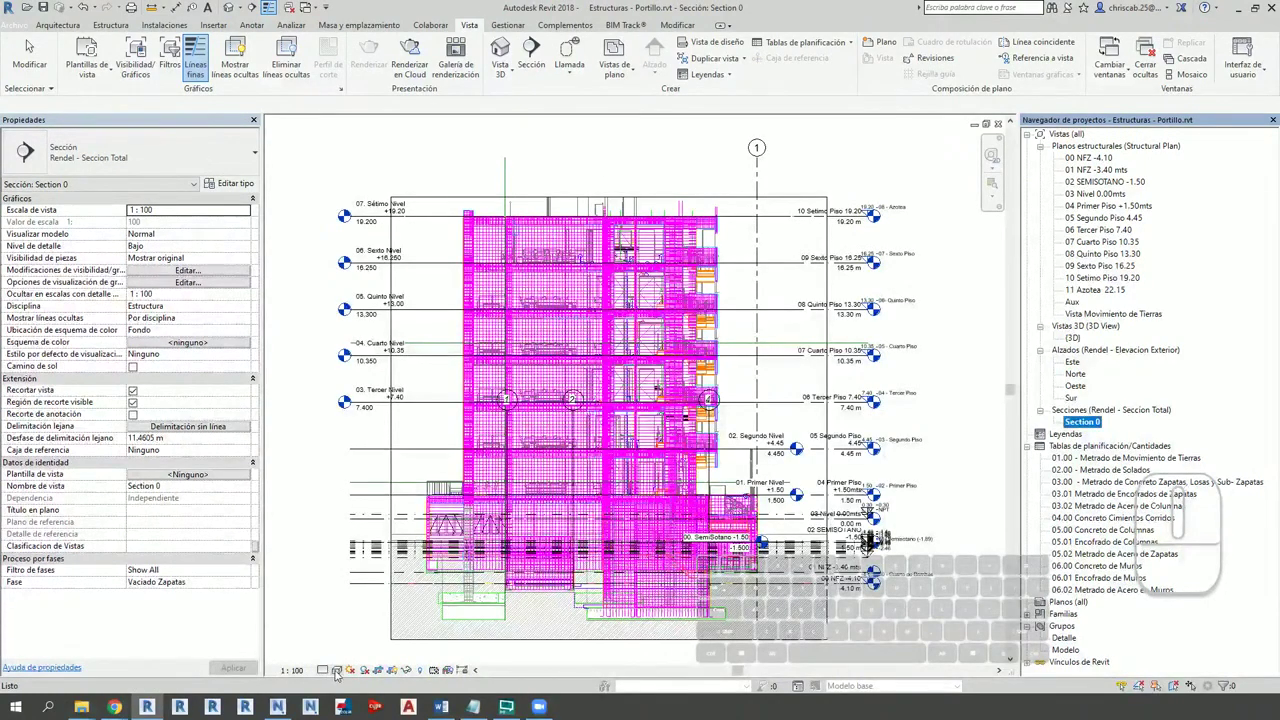
pyautogui.press('End')
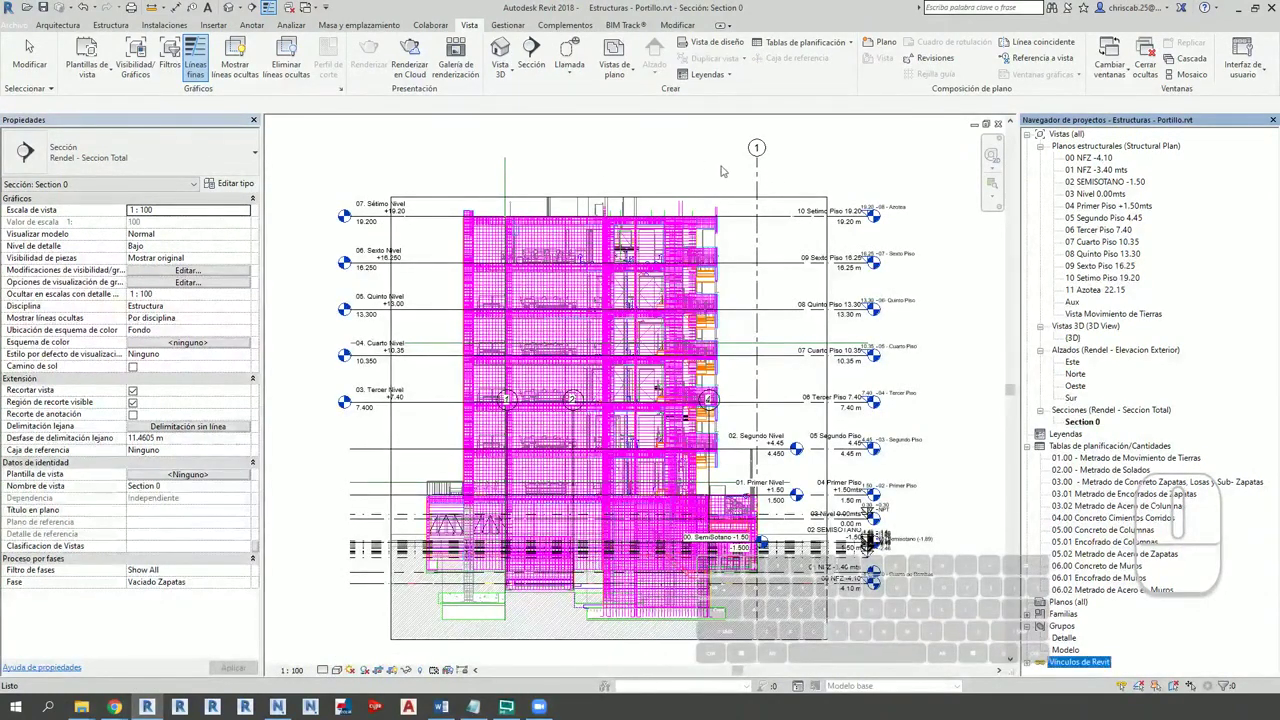
# Step: Hide the Acabados Arquitectura, Arquitectura Base and Sanitarias Revit links in the section view
pyautogui.press('v')
pyautogui.press('g')
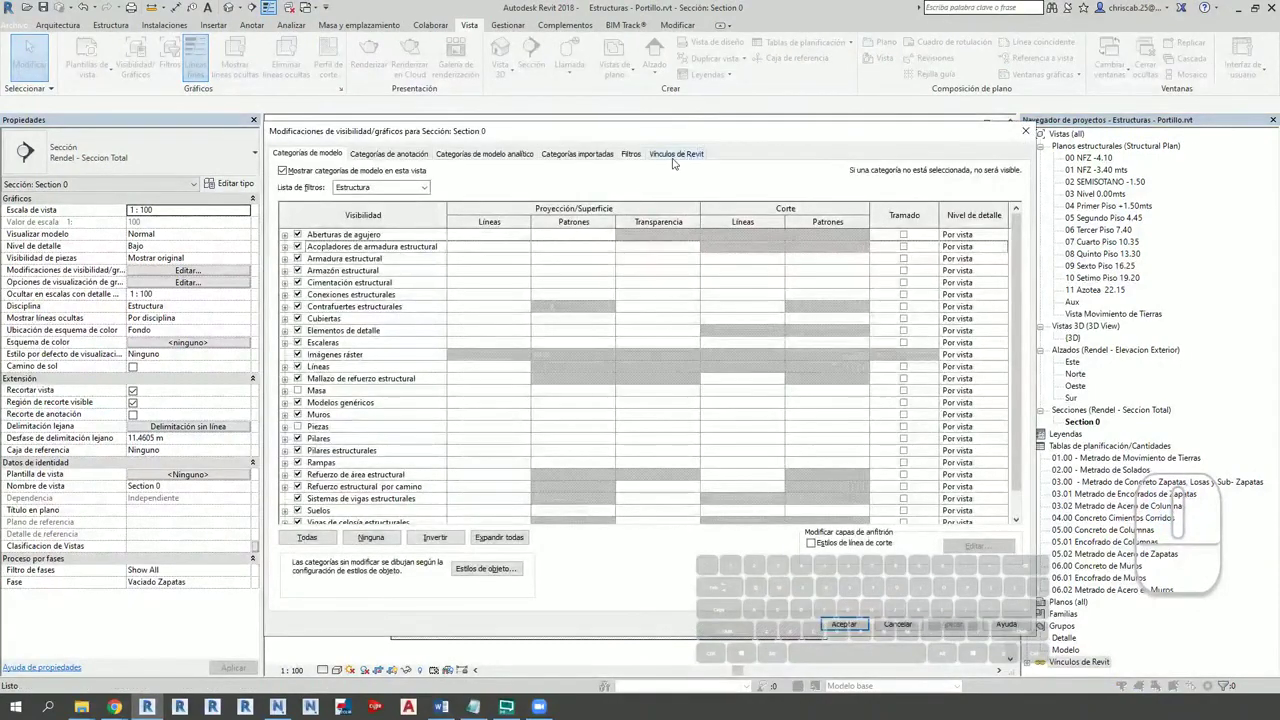
pyautogui.click(676, 153)
pyautogui.click(296, 214)
pyautogui.click(296, 225)
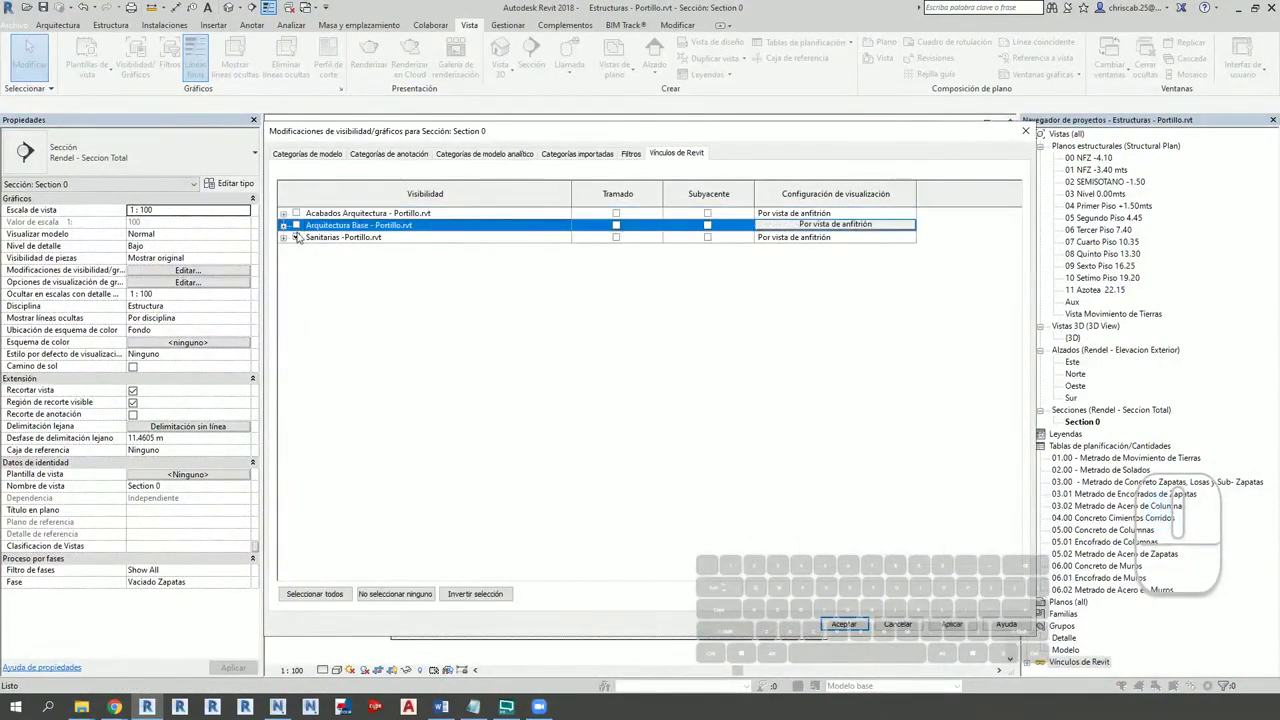
pyautogui.click(296, 237)
pyautogui.click(843, 624)
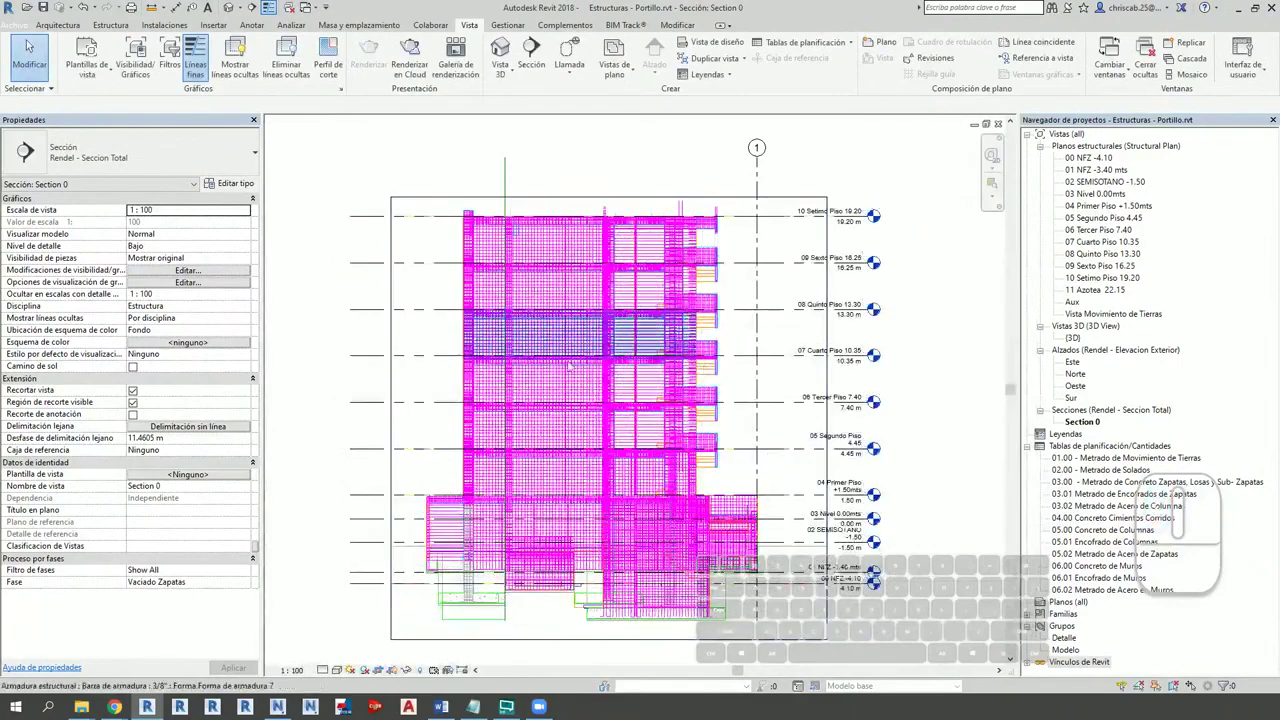
# Step: Inspect the reinforcement shown in the section, then reopen the structural plan 00 NFZ -4.10
pyautogui.scroll(5, 530, 527)
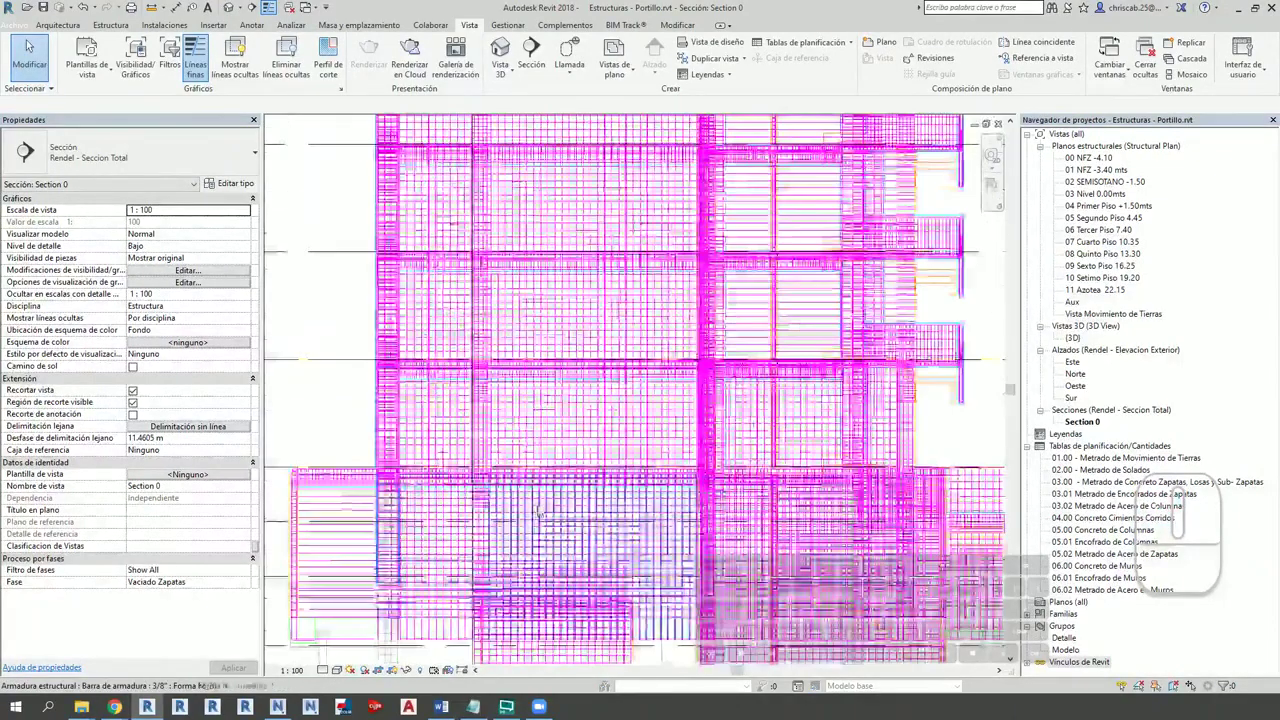
pyautogui.scroll(-4, 538, 512)
pyautogui.scroll(-1, 538, 509)
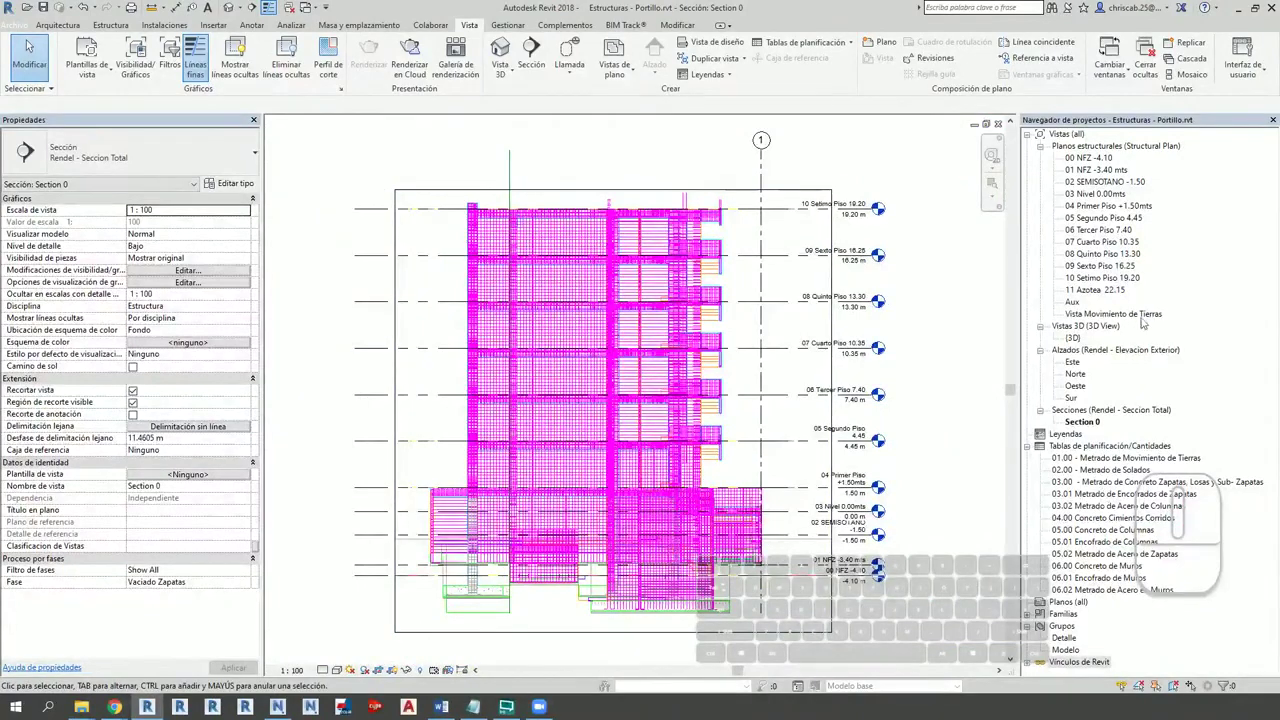
pyautogui.doubleClick(1088, 158)
pyautogui.scroll(-3, 623, 368)
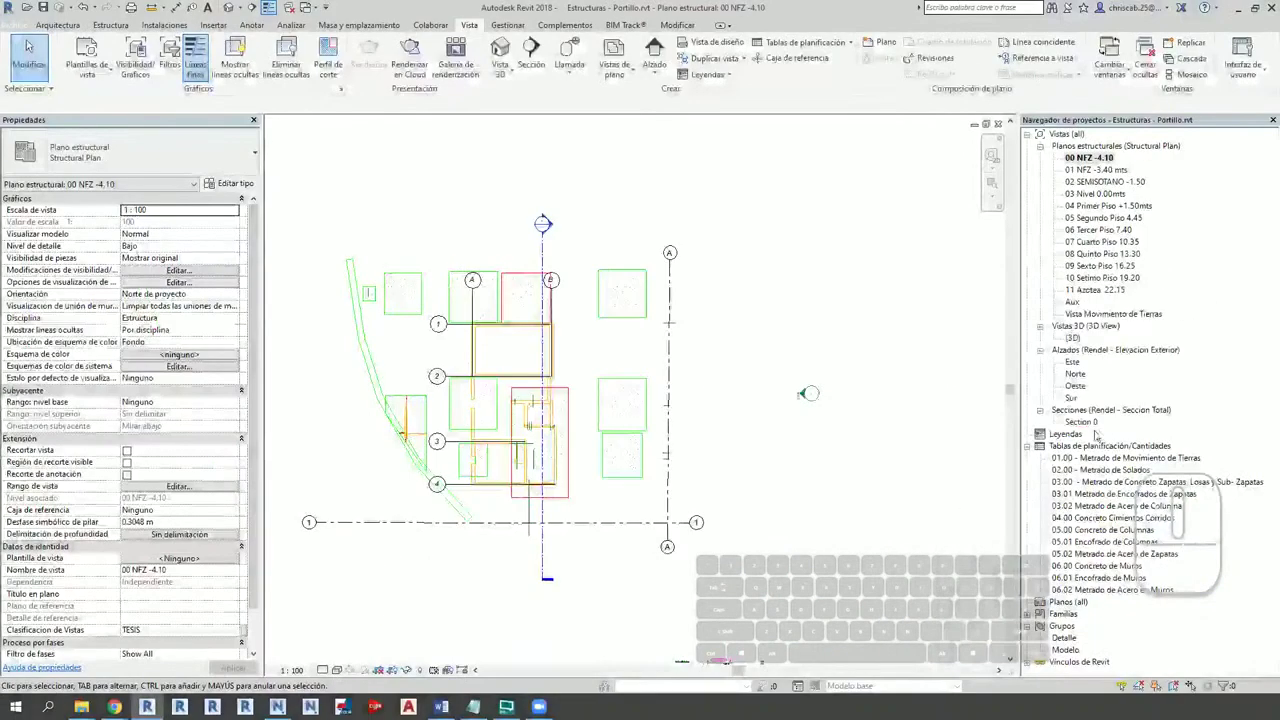
# Step: Open the Section 0 view and turn off the Armadura estructural model category in its visibility/graphics overrides
pyautogui.doubleClick(1043, 398)
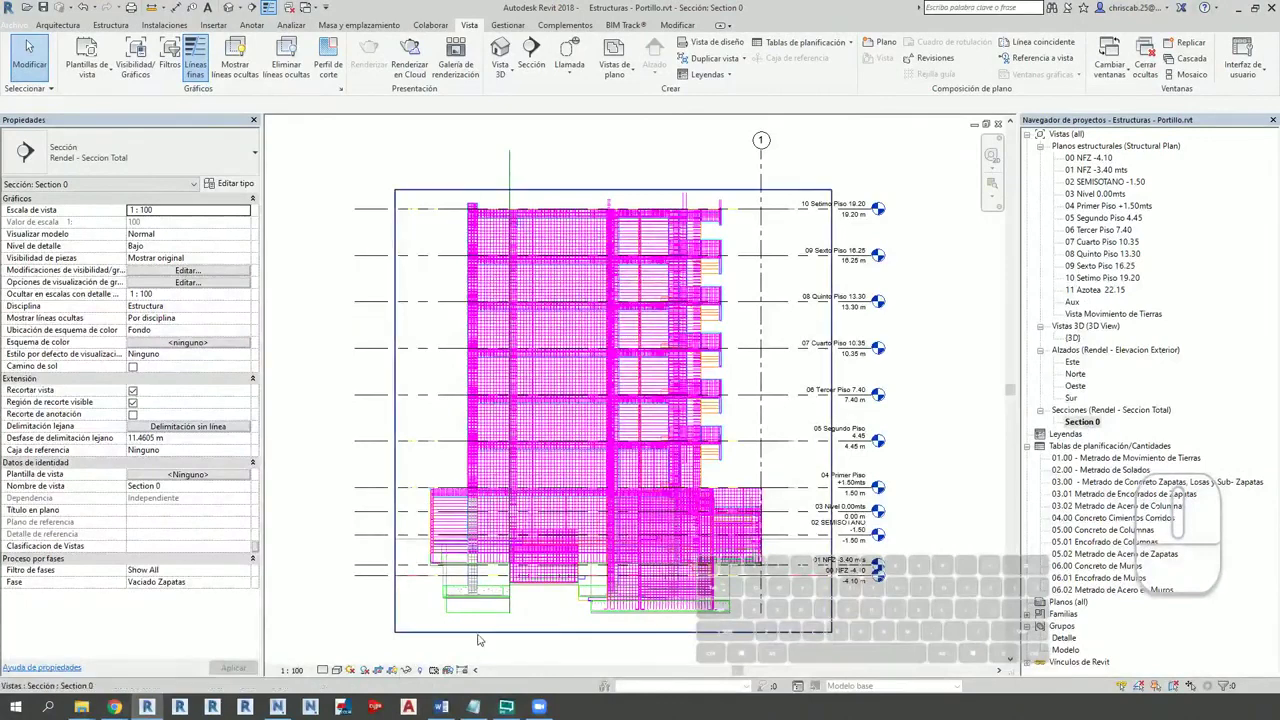
pyautogui.press('v')
pyautogui.press('g')
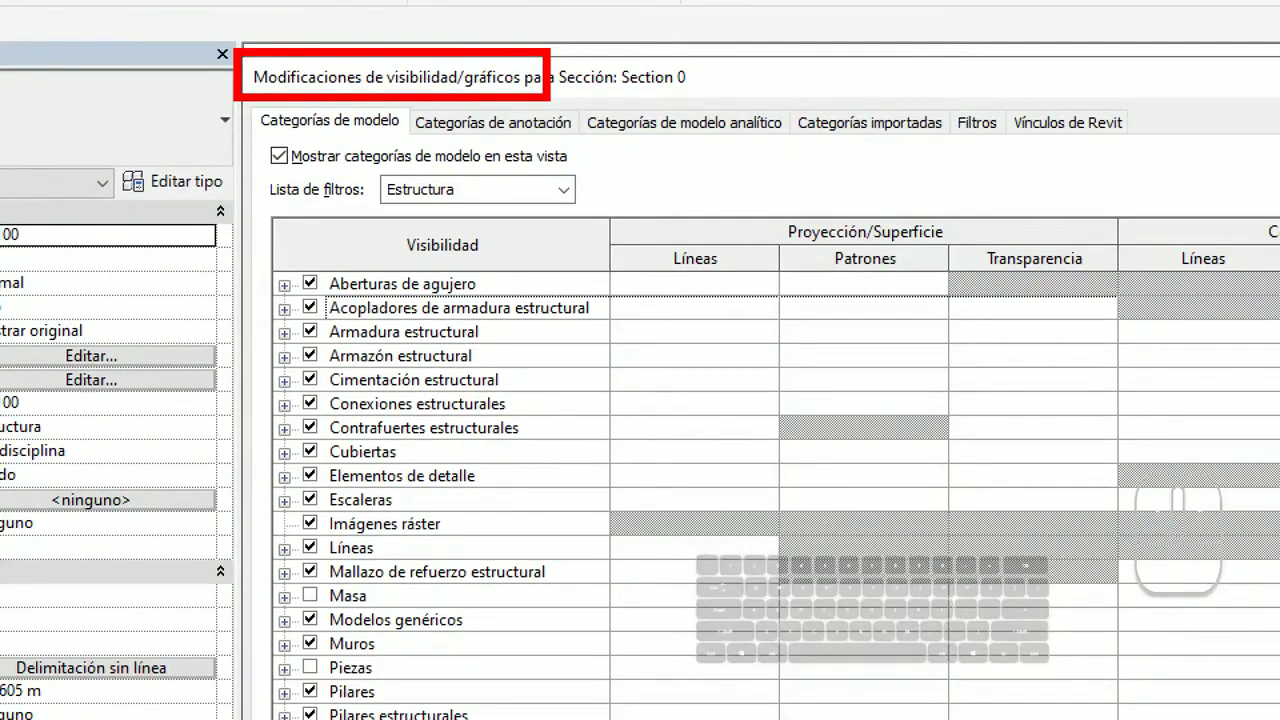
pyautogui.keyDown('ctrl'); pyautogui.moveTo(269, 318); pyautogui.dragTo(510, 350); pyautogui.keyUp('ctrl')
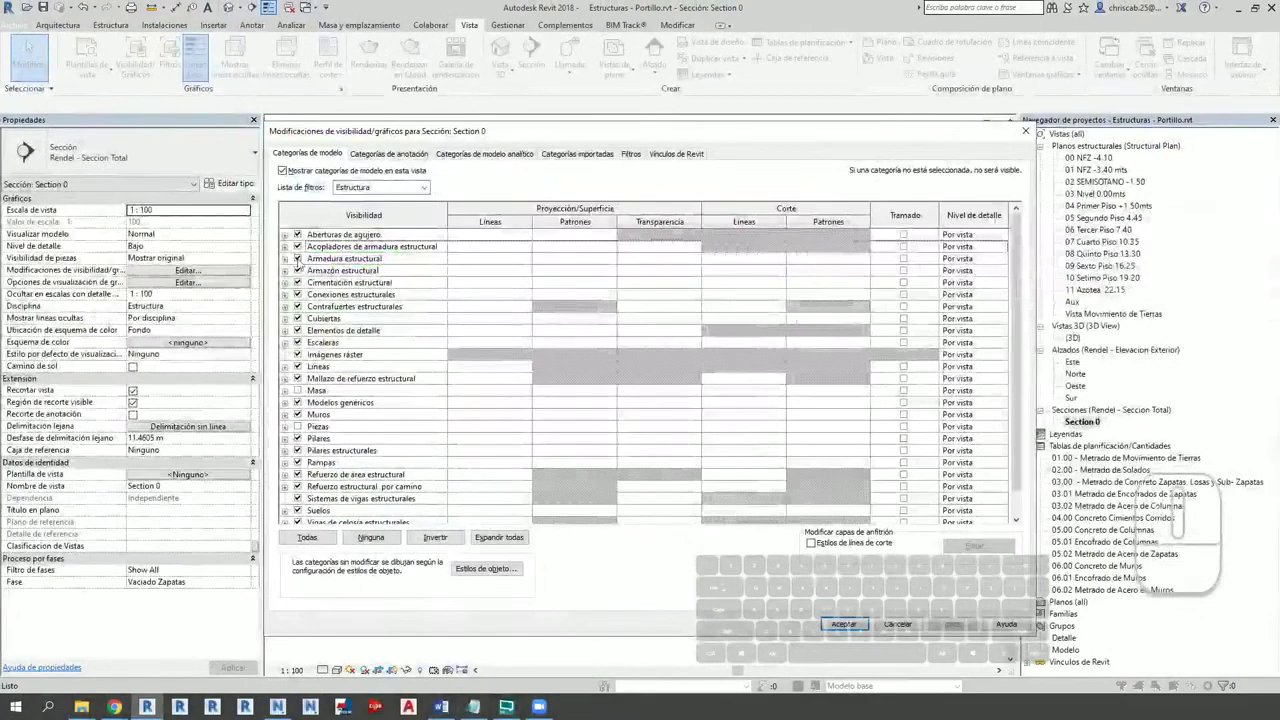
pyautogui.click(380, 331)
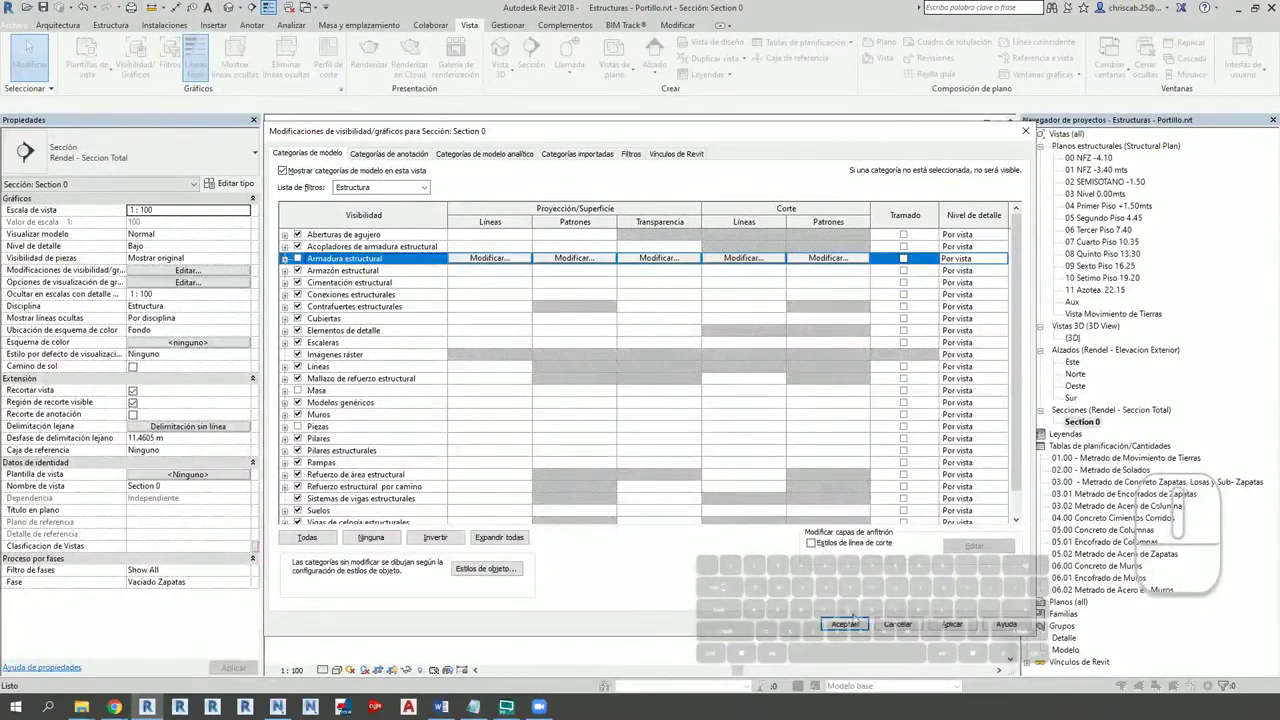
pyautogui.click(853, 625)
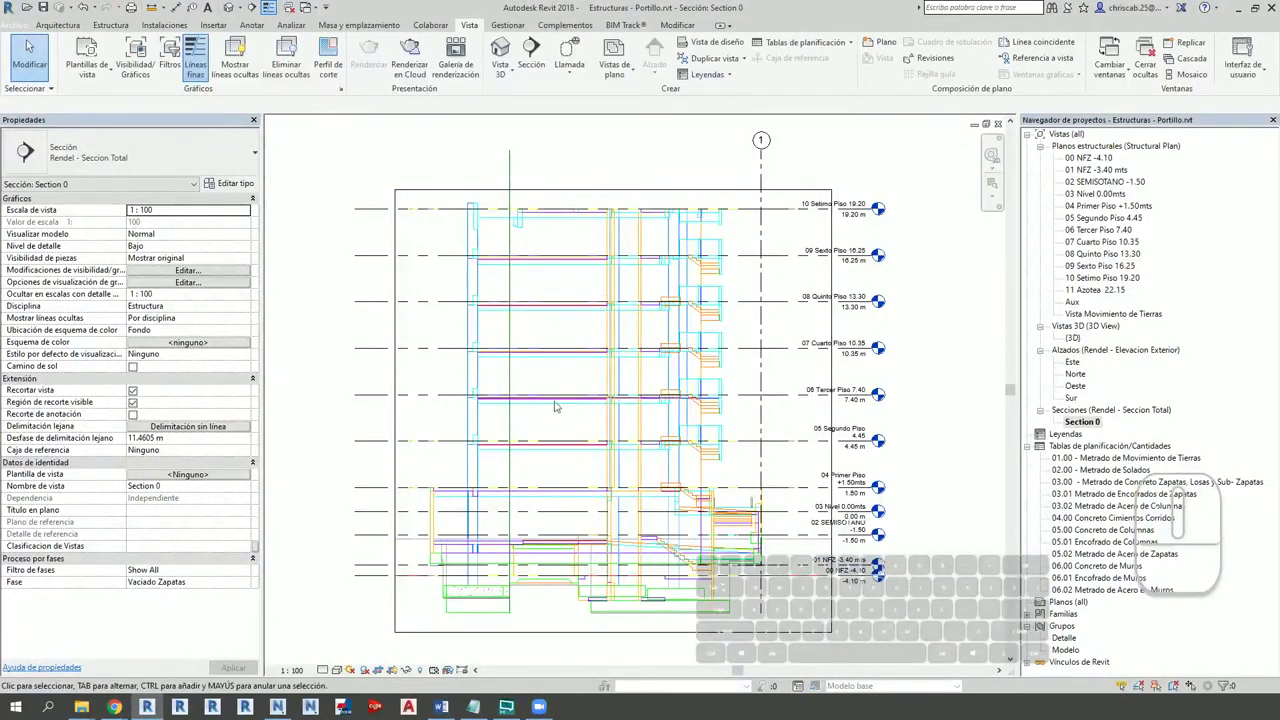
# Step: Set the section view's scale to 1:25 and its detail level to Alto
pyautogui.click(292, 670)
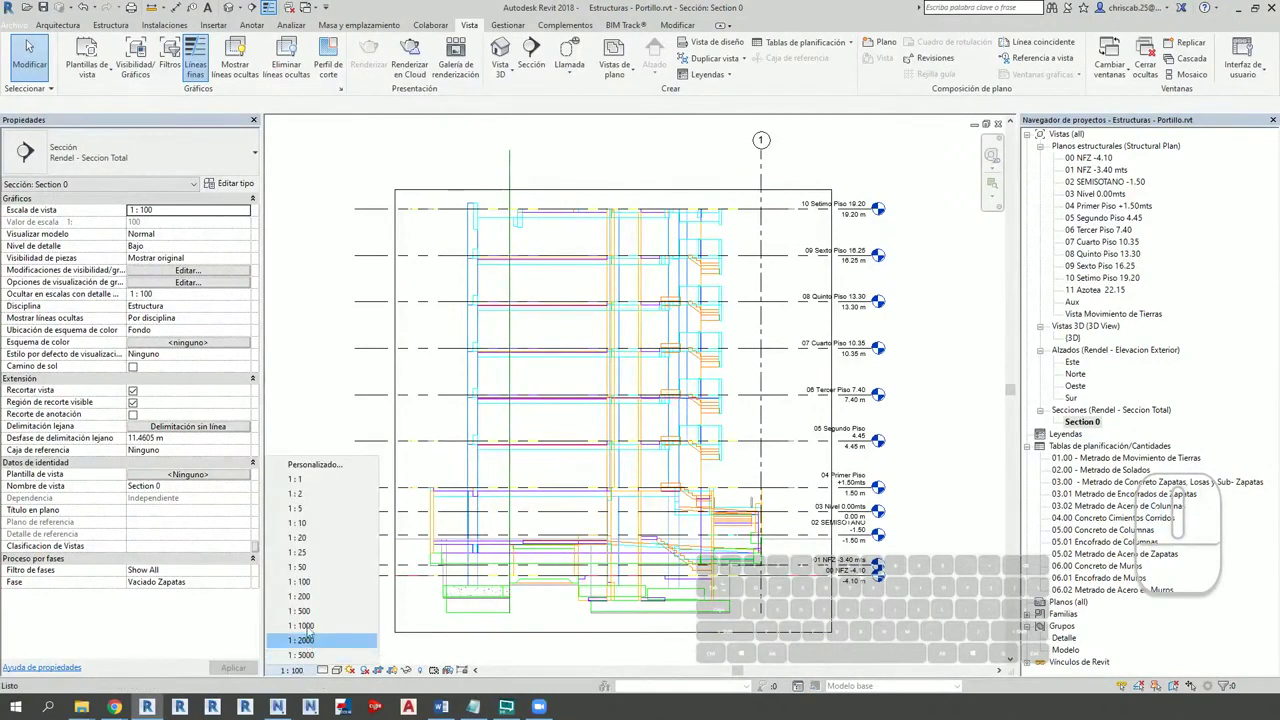
pyautogui.click(298, 552)
pyautogui.click(323, 669)
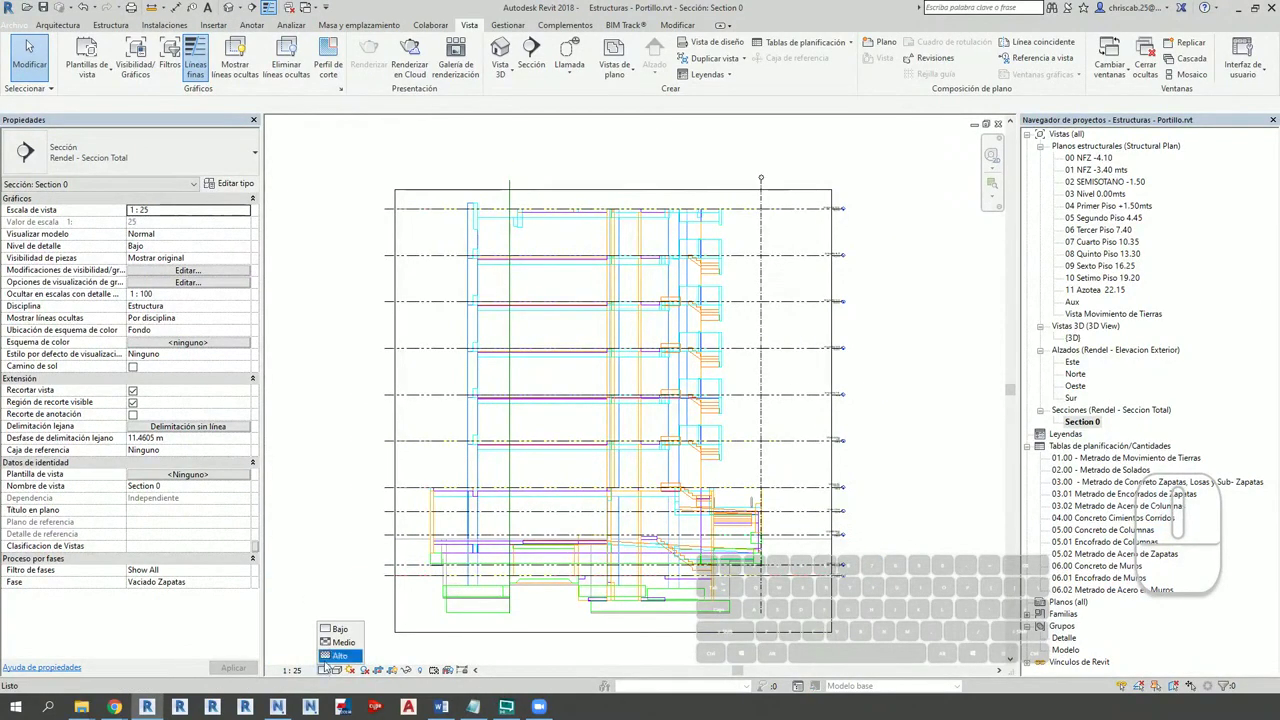
pyautogui.click(326, 658)
# Step: Examine the slabs, beams and stairs in the section up close, from the upper floors to the foundations
pyautogui.scroll(5, 768, 541)
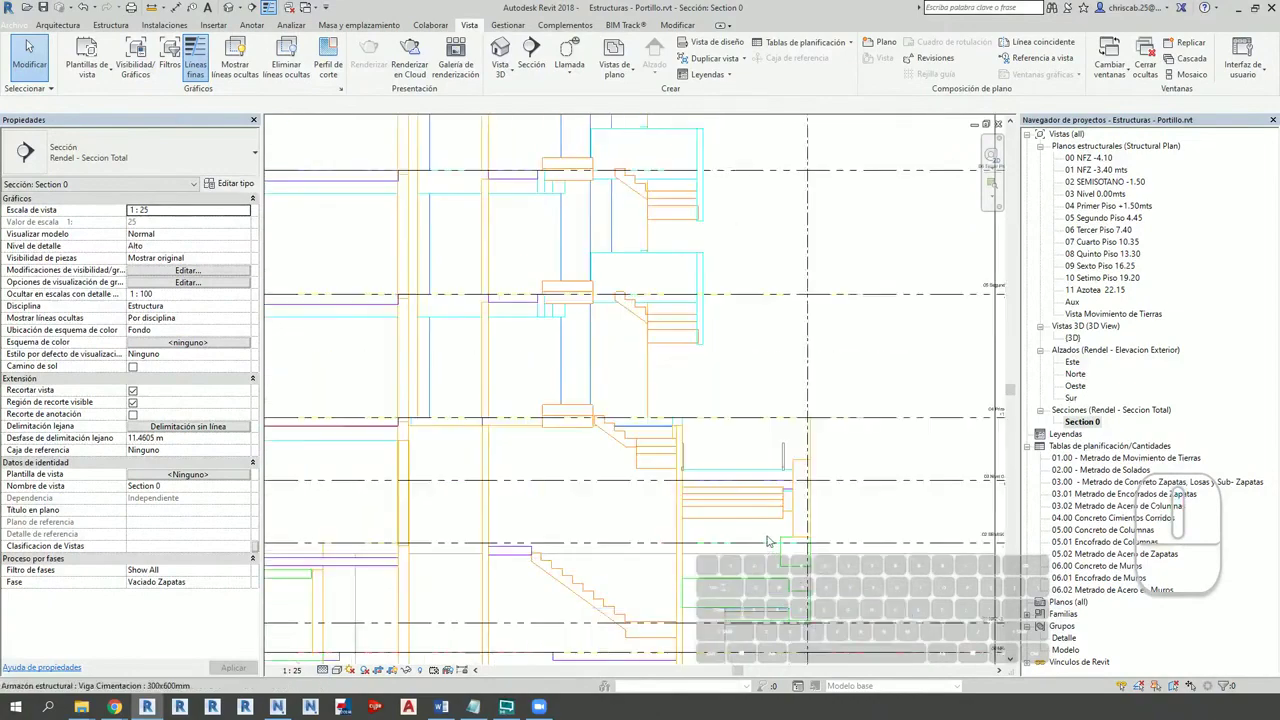
pyautogui.scroll(6, 669, 334)
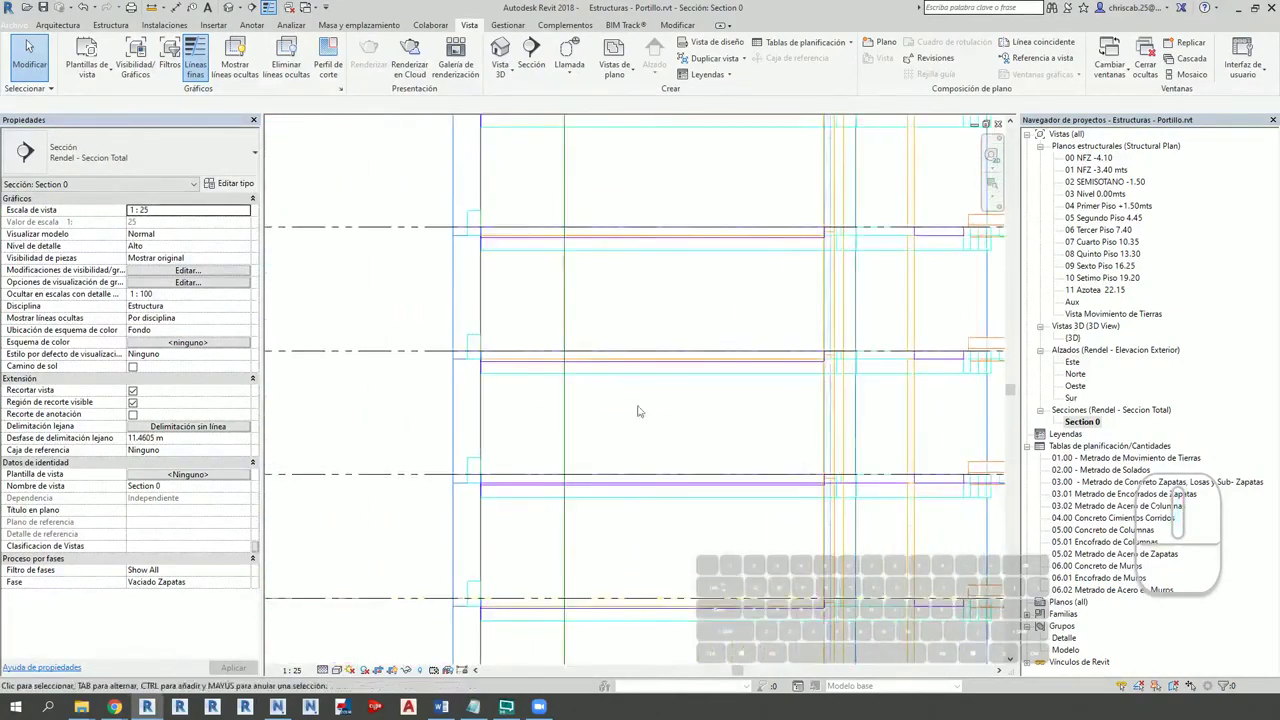
pyautogui.moveTo(471, 337); pyautogui.dragTo(508, 516, button='middle')
pyautogui.moveTo(551, 237); pyautogui.dragTo(394, 309, button='middle')
pyautogui.moveTo(759, 356); pyautogui.dragTo(663, 243, button='middle')
pyautogui.moveTo(871, 257); pyautogui.dragTo(800, 230, button='middle')
pyautogui.moveTo(919, 290); pyautogui.dragTo(919, 270, button='middle')
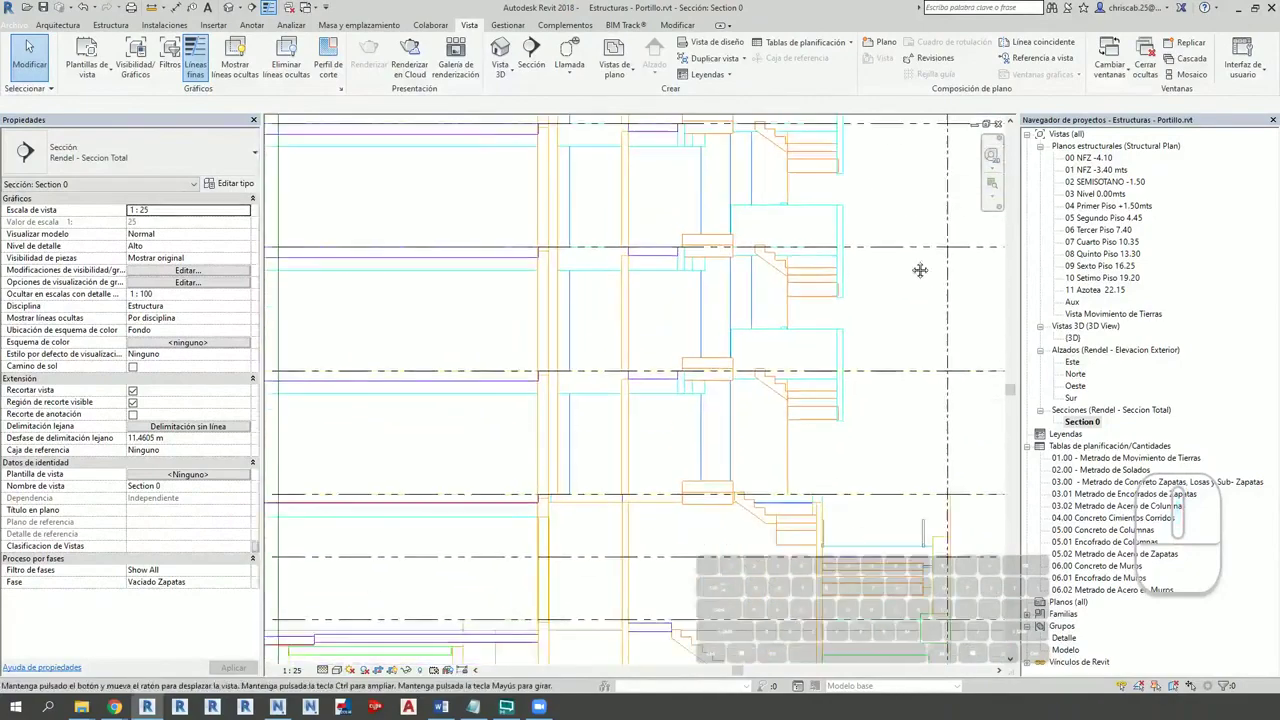
pyautogui.scroll(-6, 910, 440)
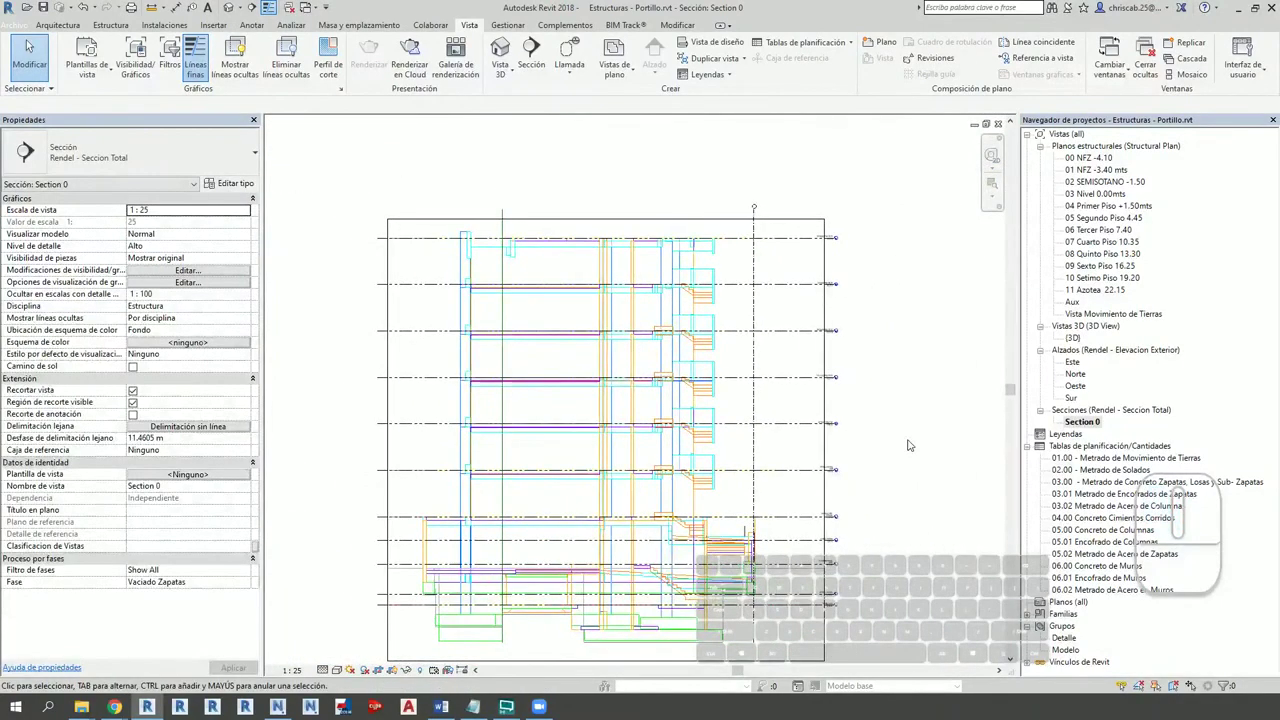